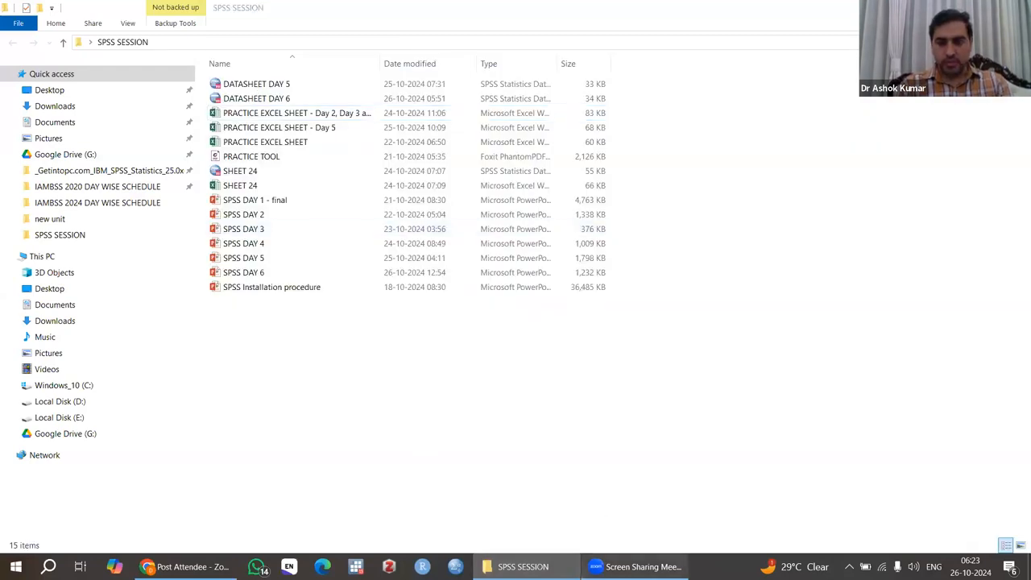
Step: Open the DATASHEET DAY 6 data file from the SPSS SESSION folder
{"action": "left_click", "coordinate": [268, 100]}
{"action": "double_click", "coordinate": [269, 99]}
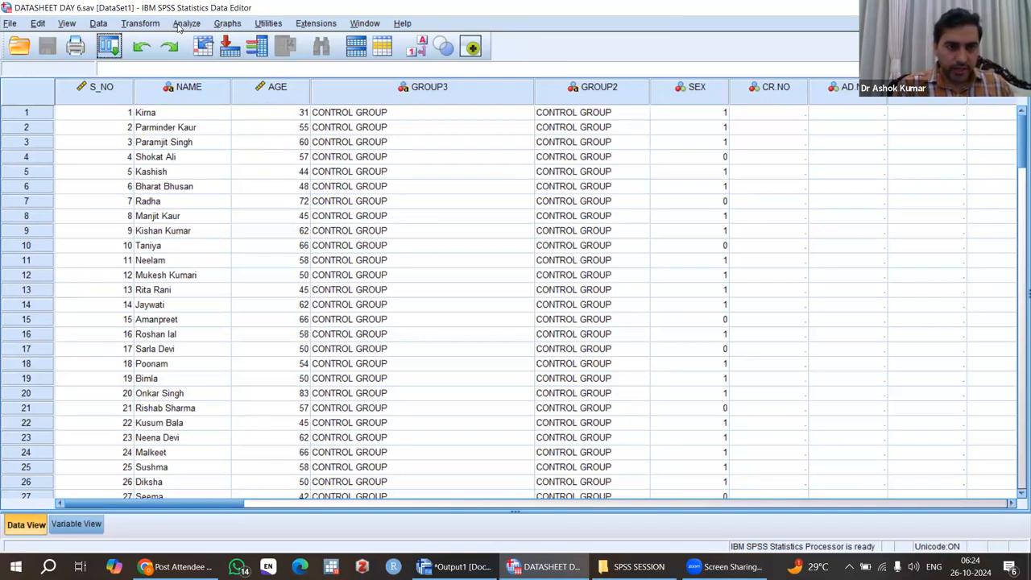
Step: Start a legacy Scatter/Dot chart and define a Simple Scatter plot
{"action": "left_click", "coordinate": [228, 24]}
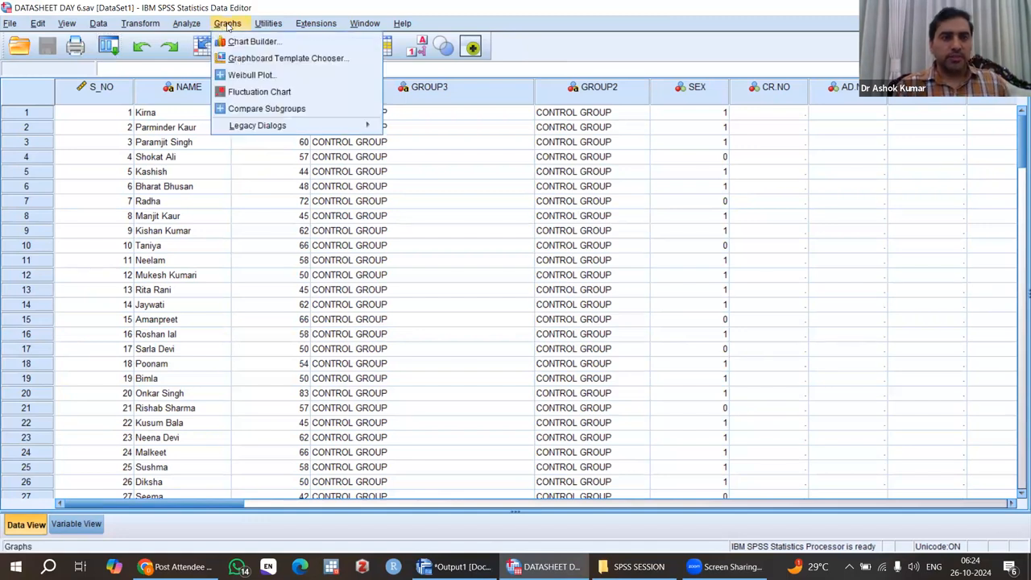
{"action": "mouse_move", "coordinate": [302, 129]}
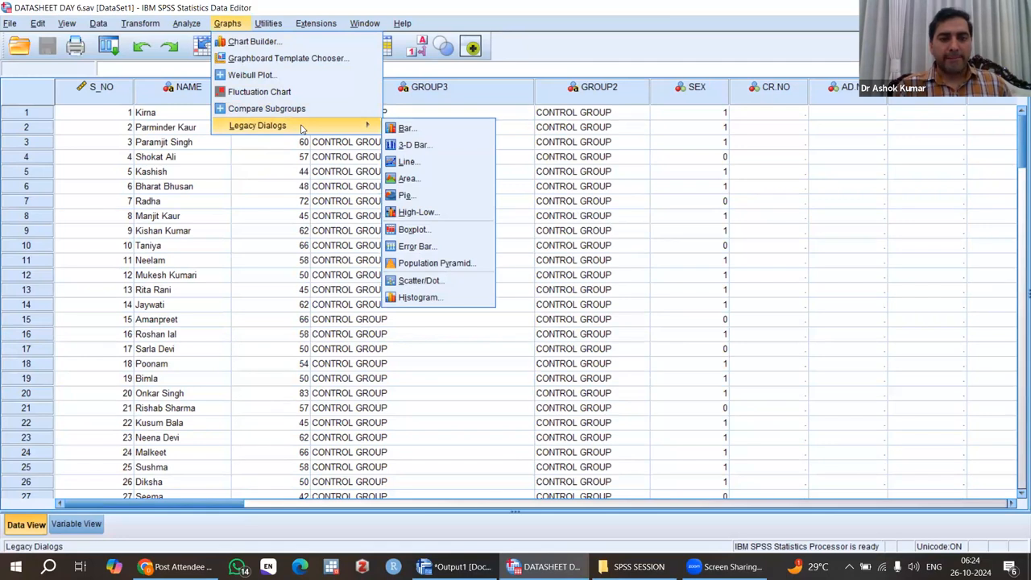
{"action": "left_click", "coordinate": [430, 284]}
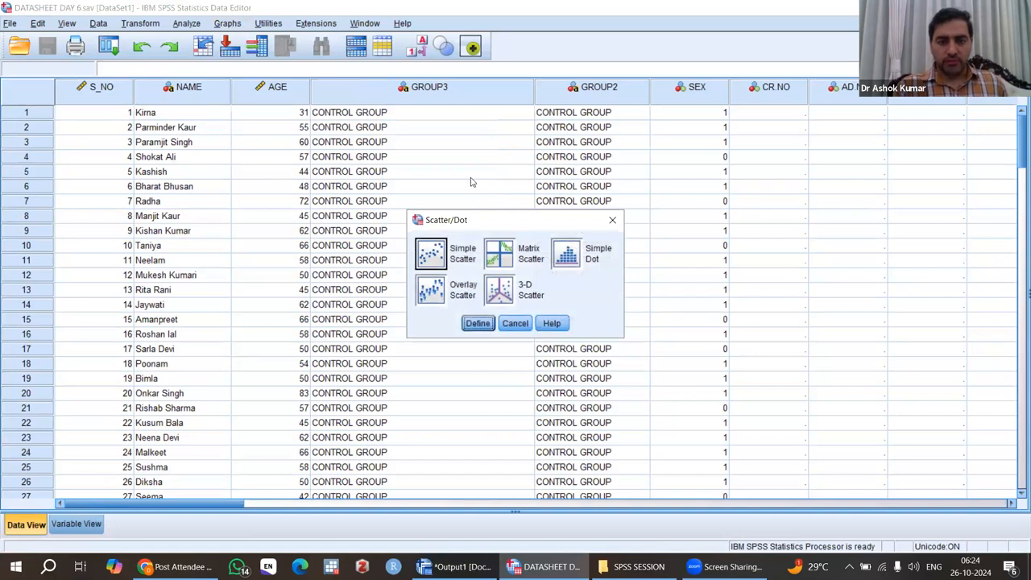
{"action": "left_click_drag", "start_coordinate": [489, 224], "coordinate": [460, 180]}
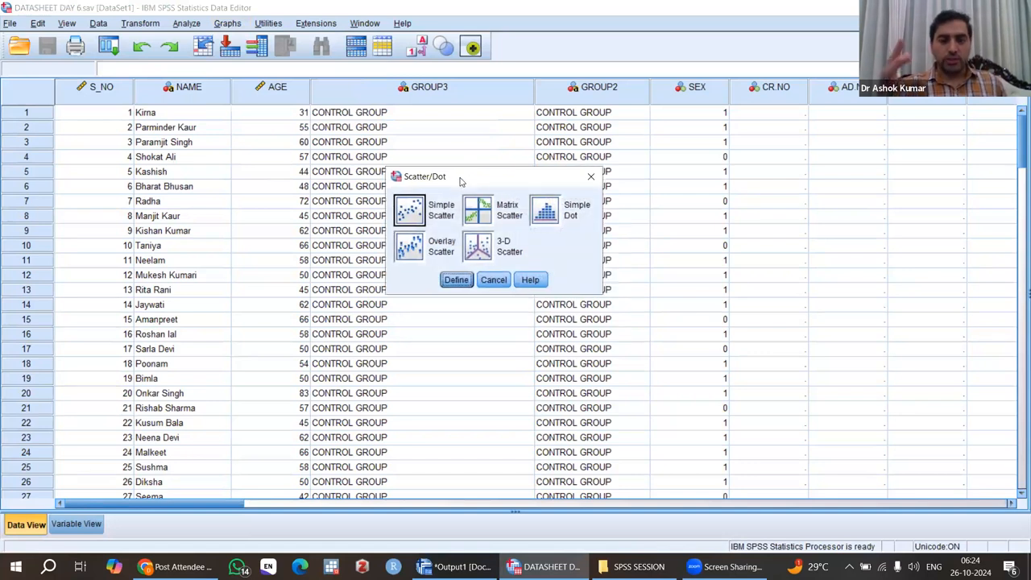
{"action": "left_click", "coordinate": [411, 211]}
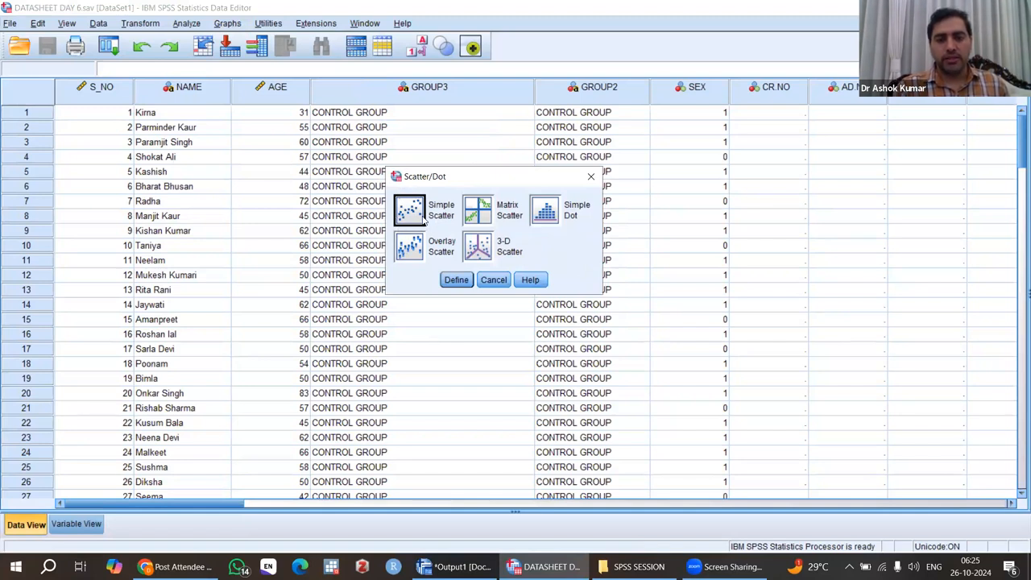
{"action": "left_click", "coordinate": [456, 280]}
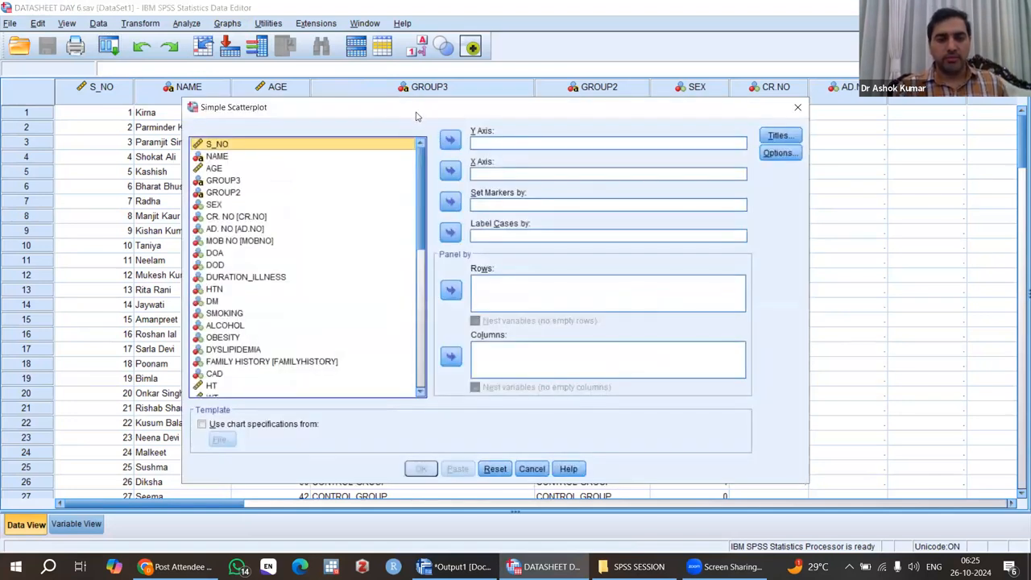
Step: Assign AGE to the X axis and Hb_Base to the Y axis of the scatterplot
{"action": "left_click_drag", "start_coordinate": [413, 110], "coordinate": [418, 104]}
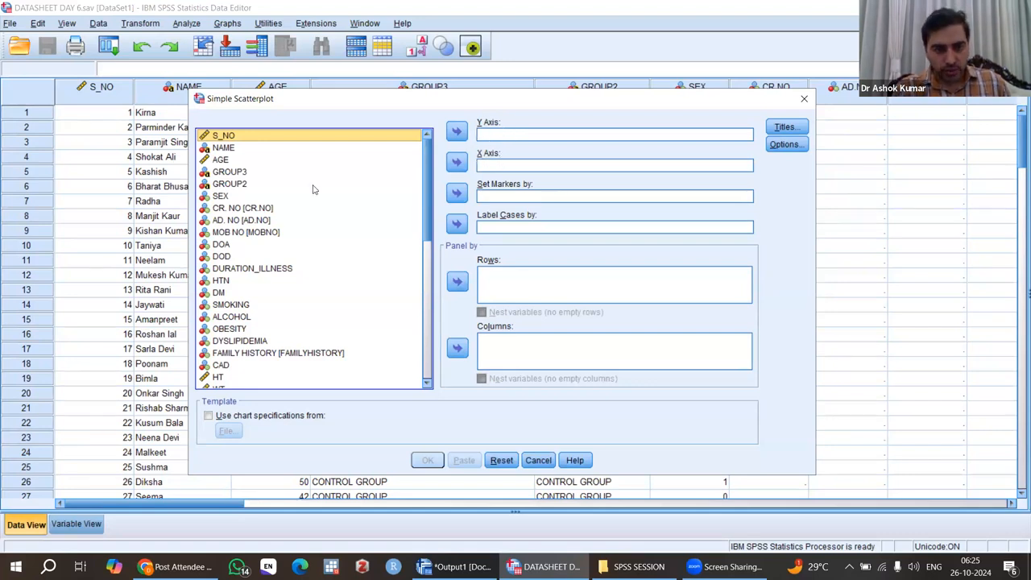
{"action": "left_click", "coordinate": [220, 160]}
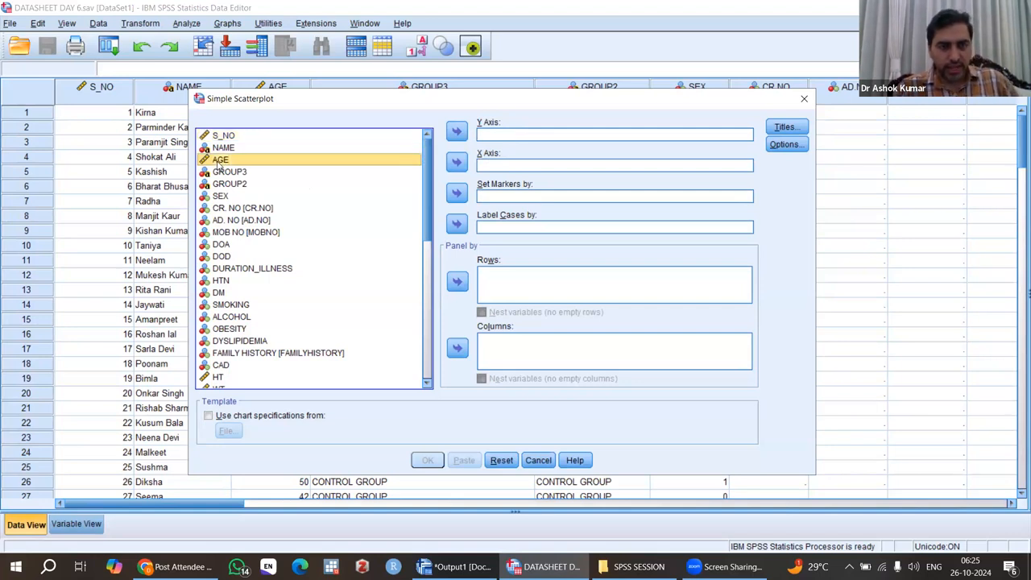
{"action": "left_click", "coordinate": [458, 164]}
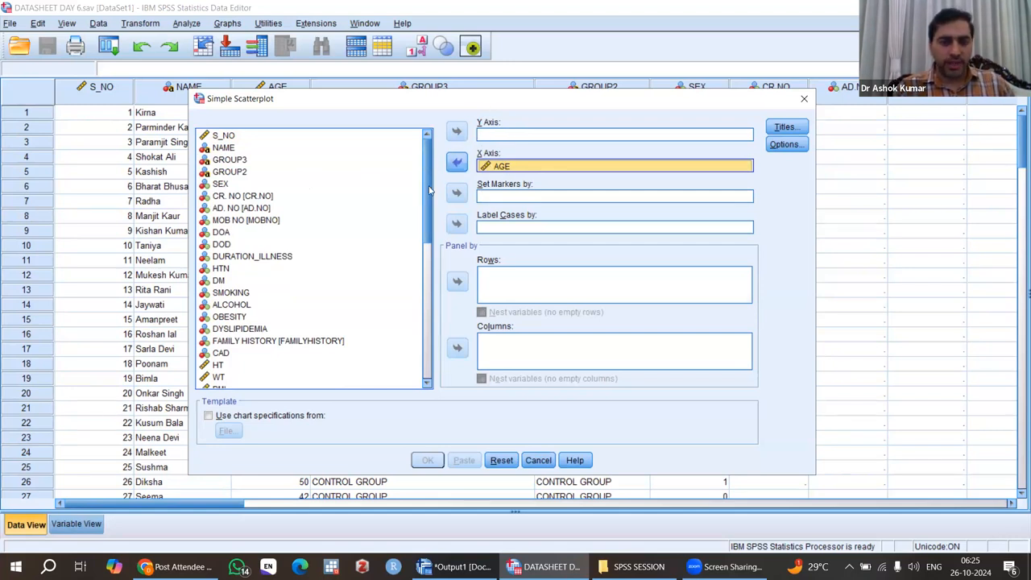
{"action": "left_click_drag", "start_coordinate": [429, 194], "coordinate": [425, 256]}
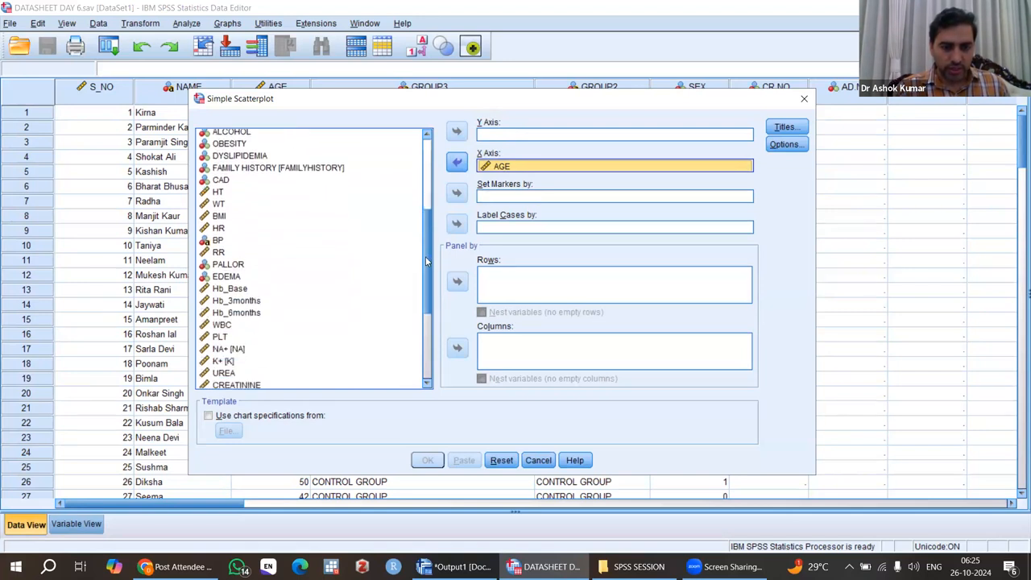
{"action": "left_click", "coordinate": [232, 290]}
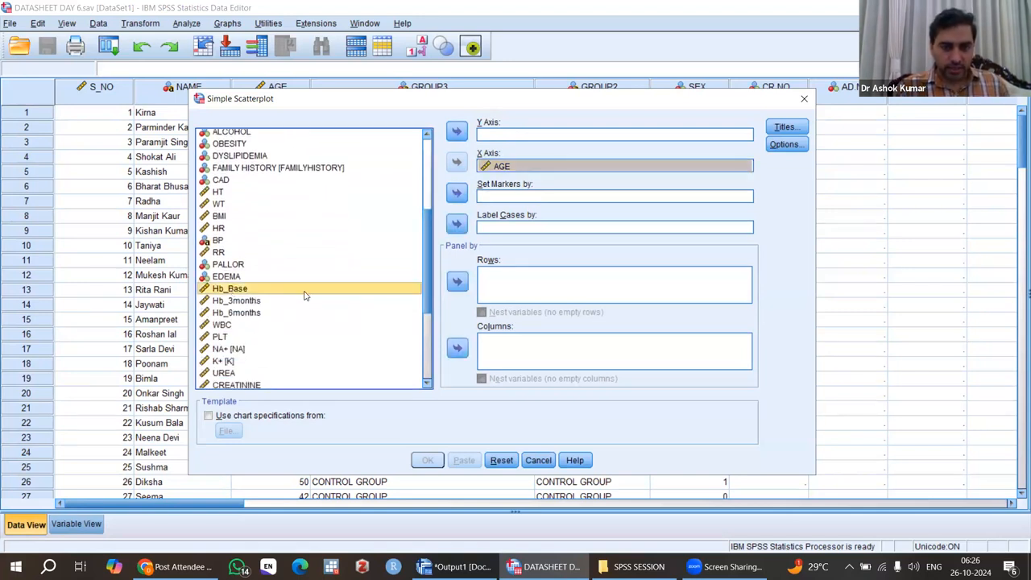
{"action": "left_click", "coordinate": [457, 132]}
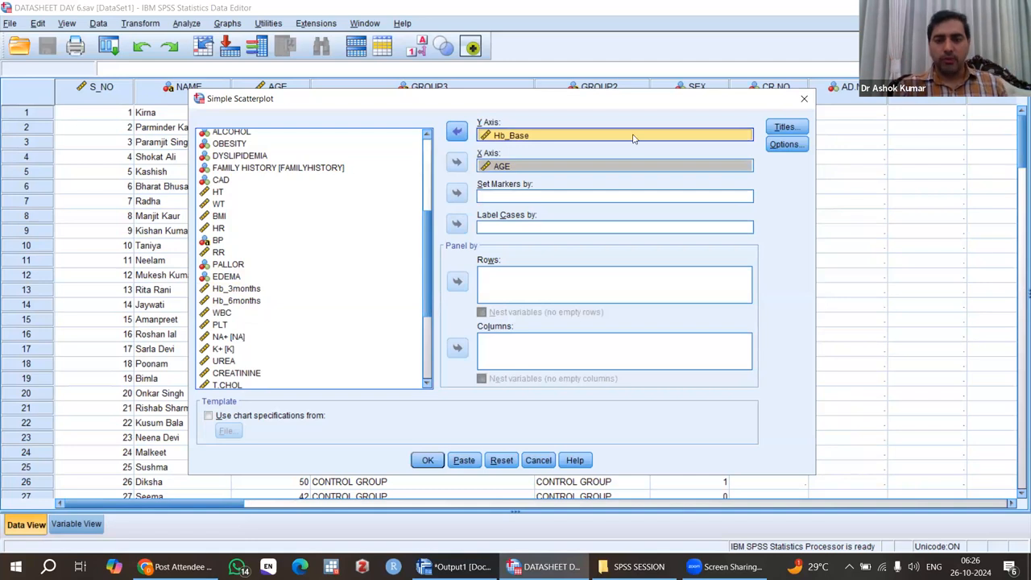
Step: Check the Titles and Options dialogs without changes and generate the scatterplot
{"action": "left_click", "coordinate": [789, 129]}
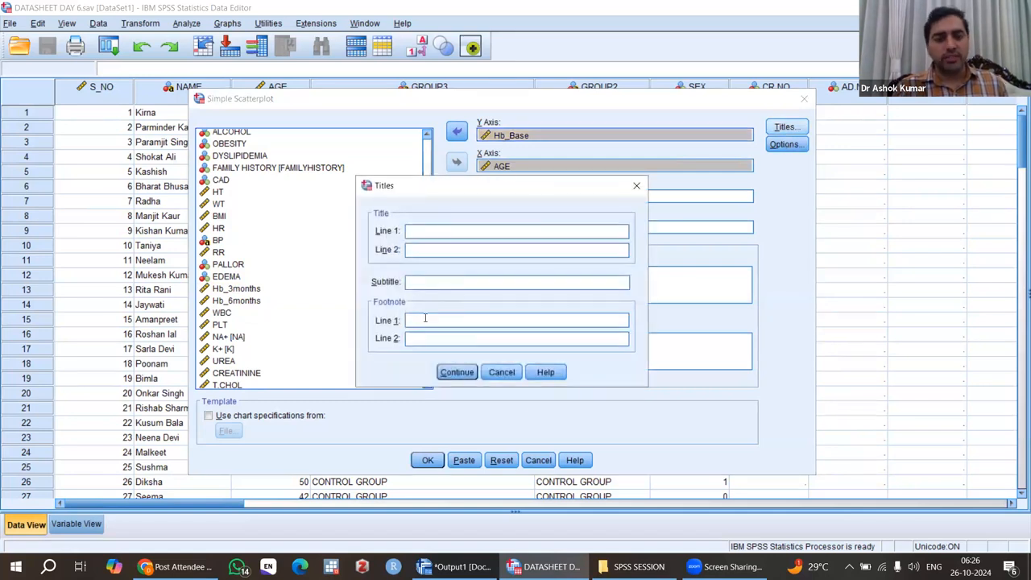
{"action": "left_click", "coordinate": [637, 187]}
{"action": "left_click", "coordinate": [786, 144]}
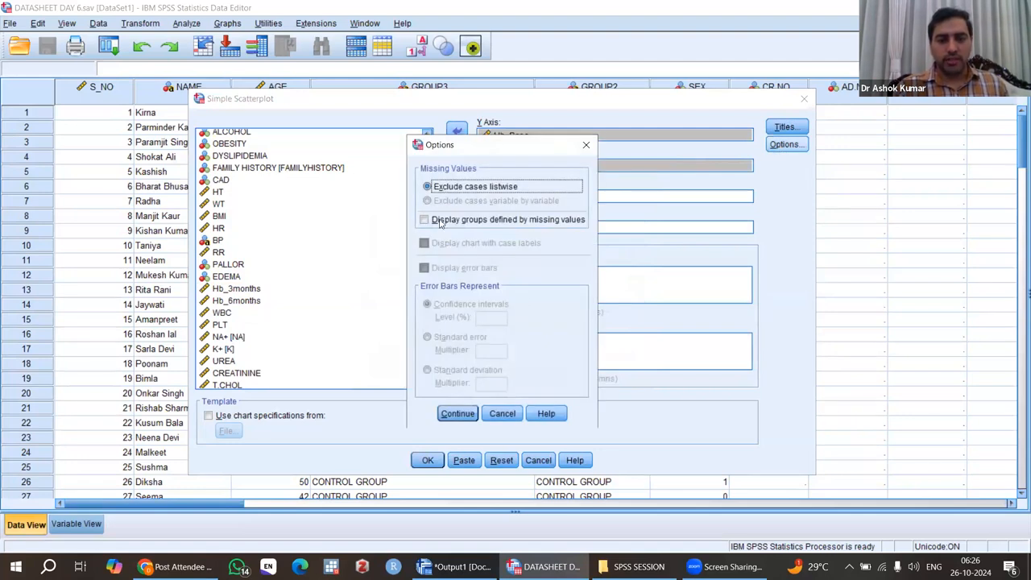
{"action": "left_click", "coordinate": [453, 415]}
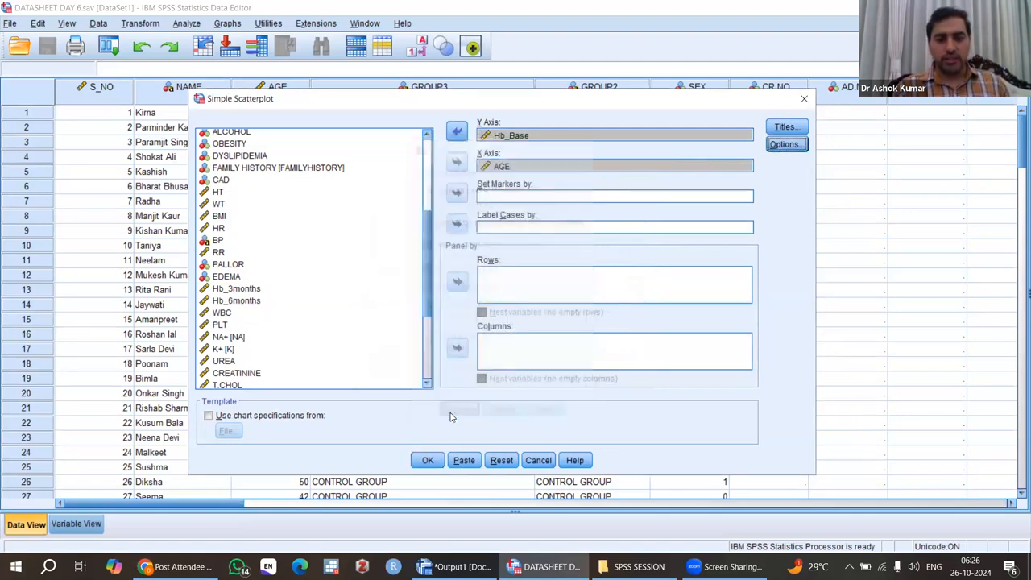
{"action": "left_click", "coordinate": [427, 463]}
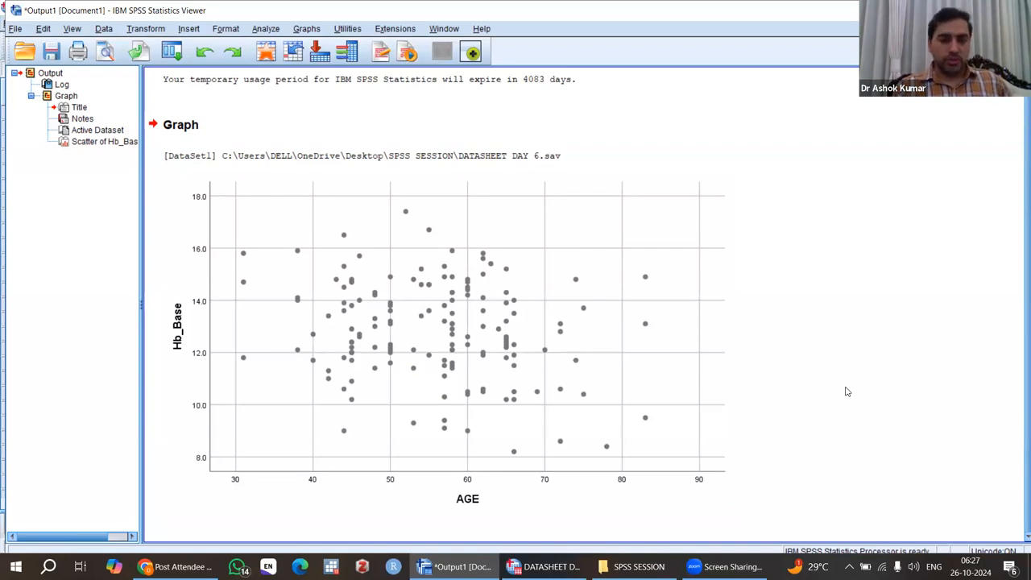
Step: Open the scatterplot in the Chart Editor, add a linear fit line at total, and close the editor
{"action": "left_click", "coordinate": [471, 368]}
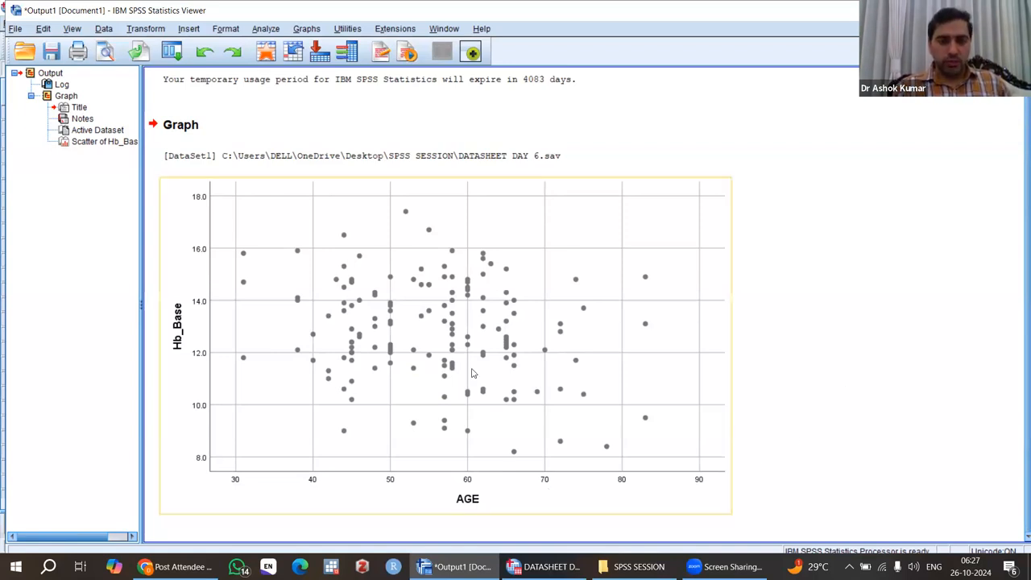
{"action": "left_click", "coordinate": [419, 279]}
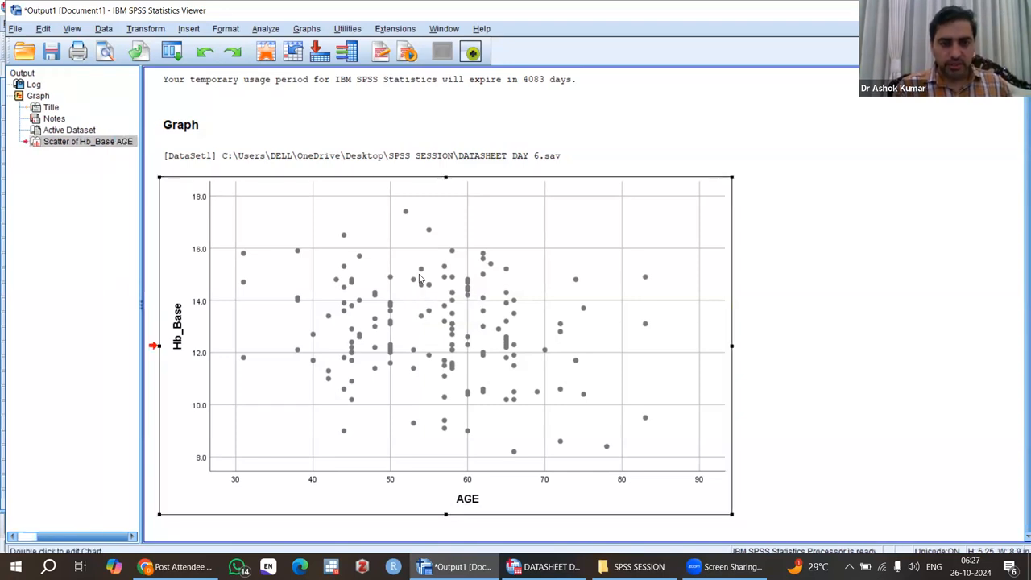
{"action": "double_click", "coordinate": [419, 279]}
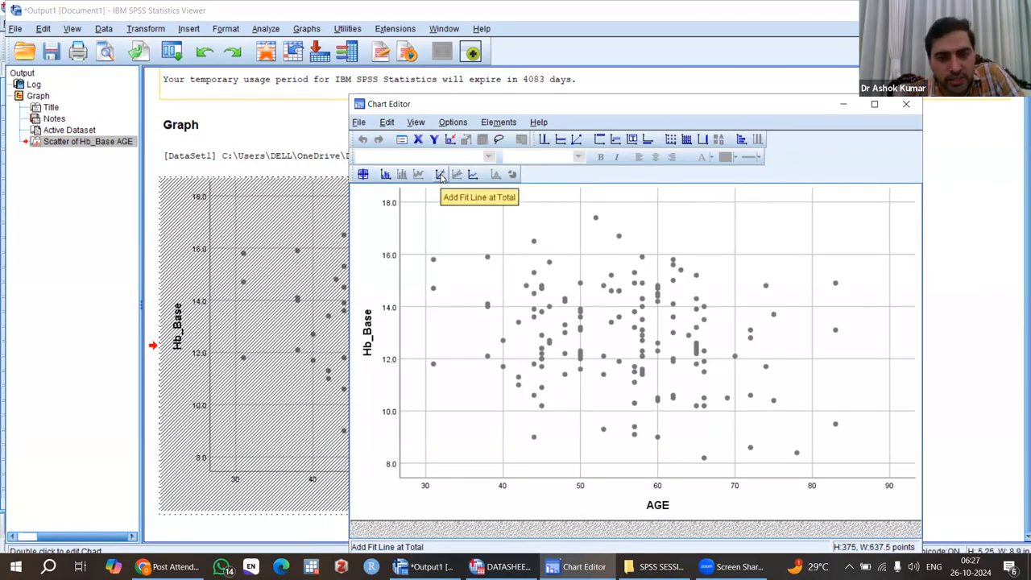
{"action": "left_click", "coordinate": [441, 176]}
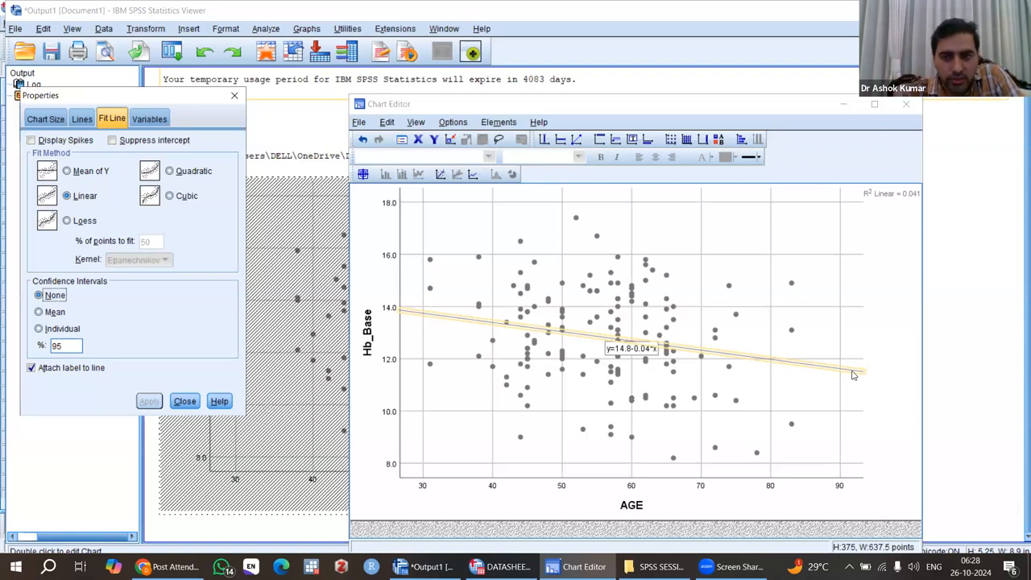
{"action": "left_click_drag", "start_coordinate": [659, 112], "coordinate": [594, 111]}
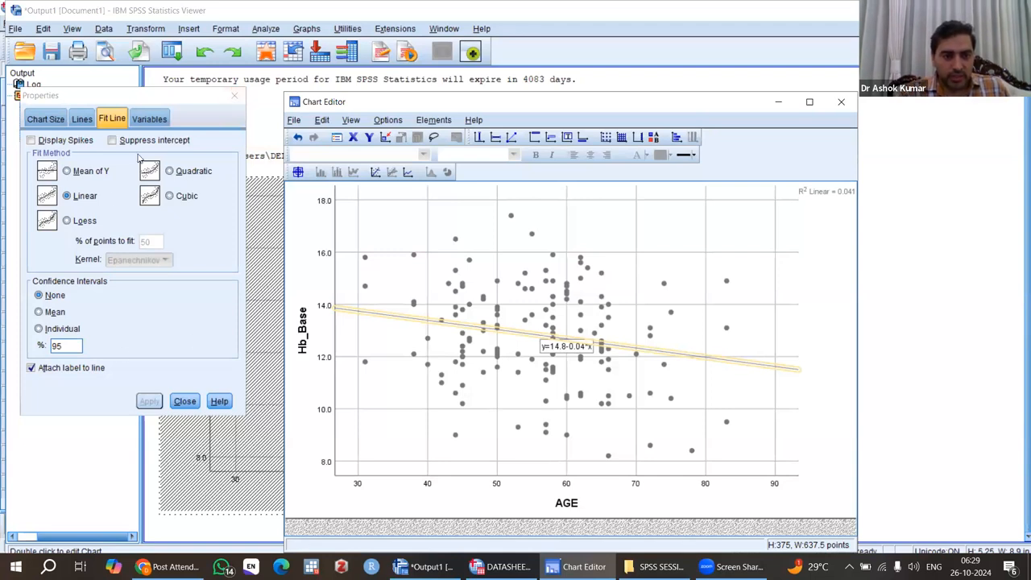
{"action": "left_click", "coordinate": [184, 401]}
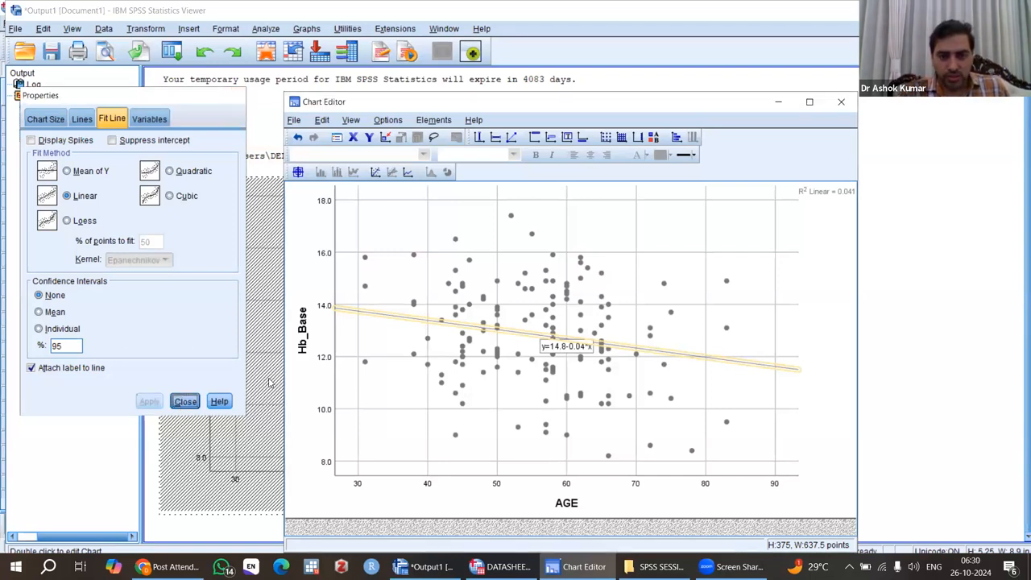
{"action": "left_click", "coordinate": [842, 101]}
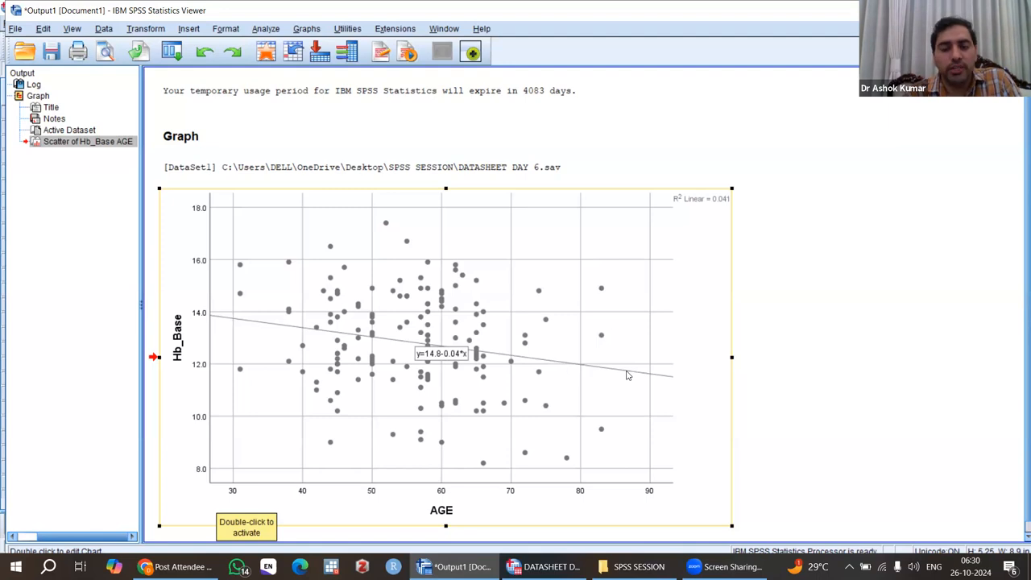
{"action": "left_click", "coordinate": [893, 367]}
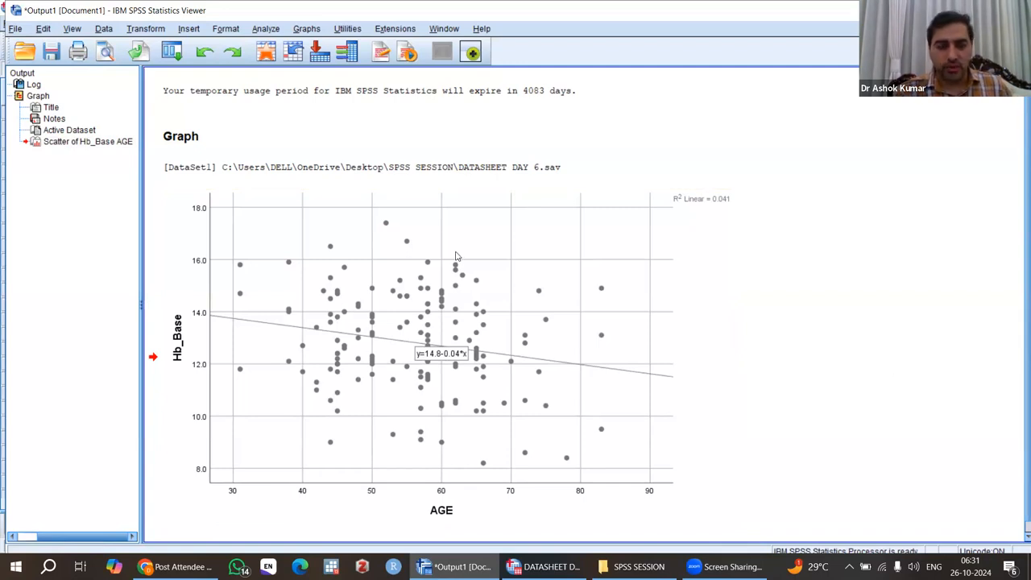
Step: Set up a linear regression with Hb_Base as the dependent variable and AGE as the independent variable
{"action": "left_click", "coordinate": [269, 31]}
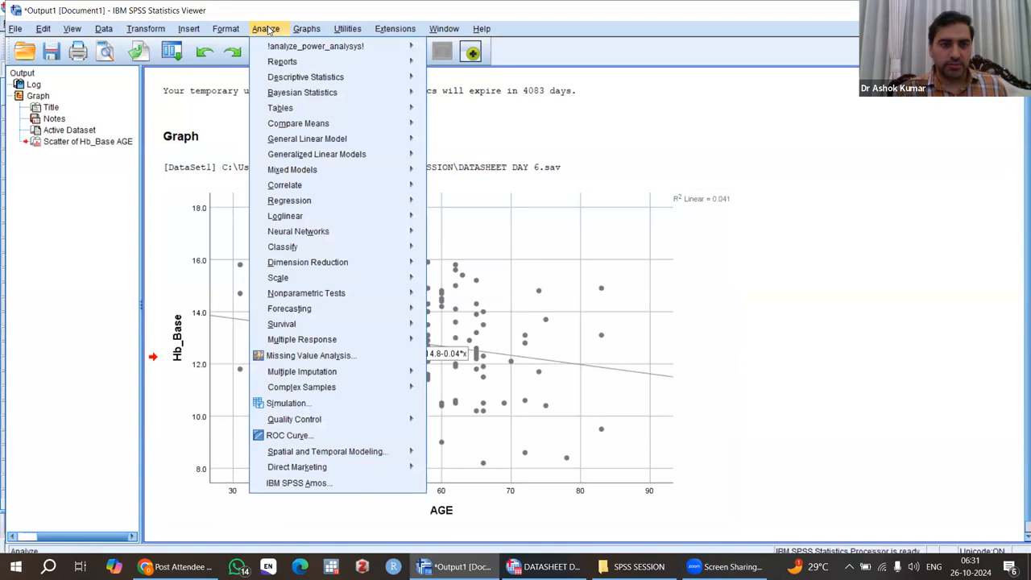
{"action": "mouse_move", "coordinate": [310, 204]}
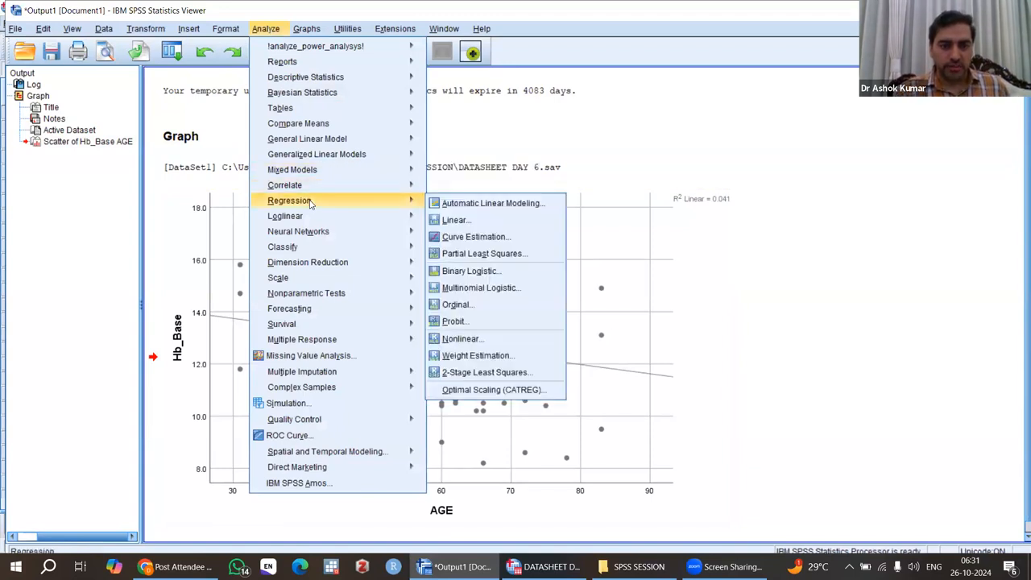
{"action": "left_click", "coordinate": [472, 220]}
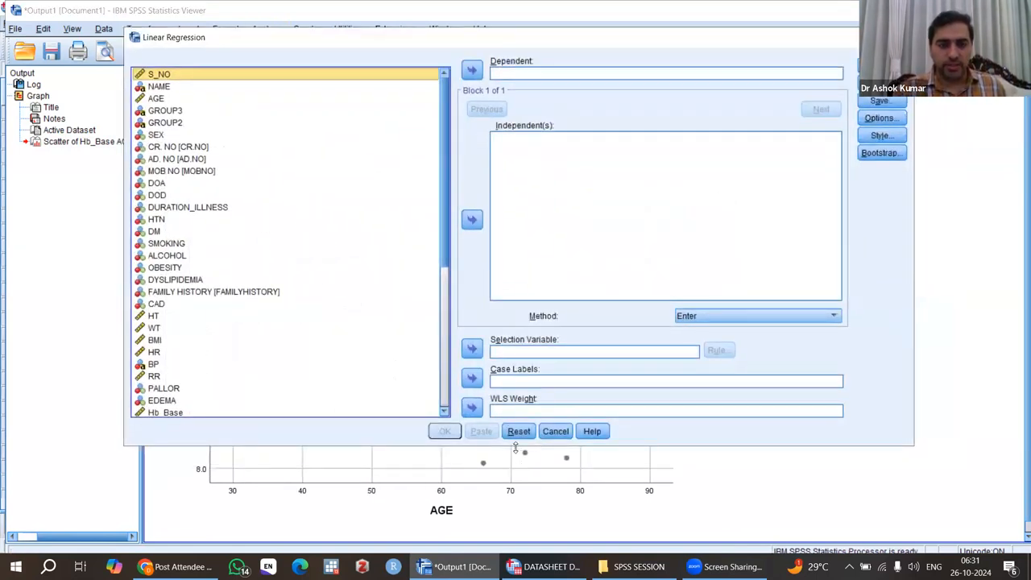
{"action": "left_click_drag", "start_coordinate": [516, 448], "coordinate": [515, 519]}
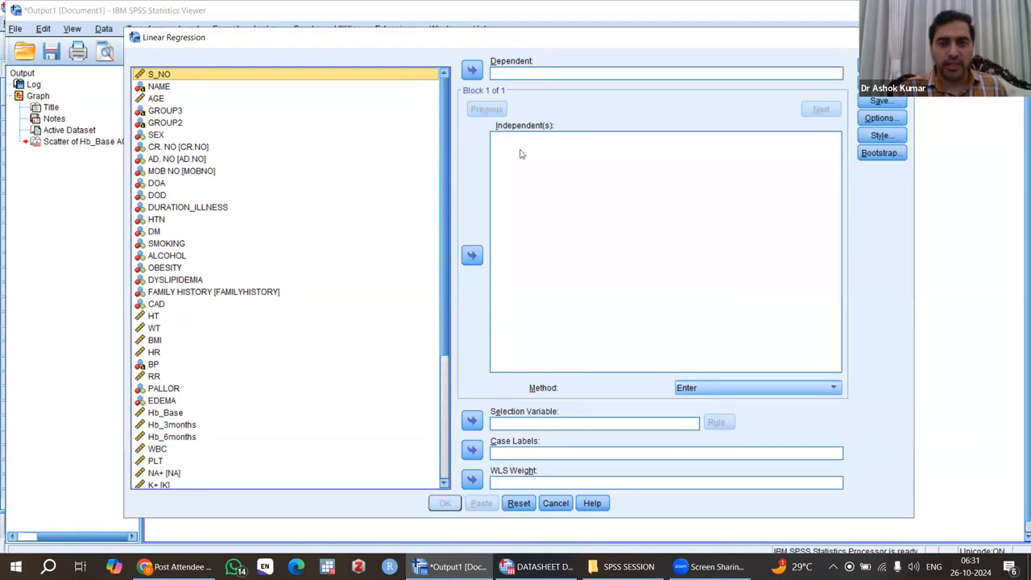
{"action": "left_click_drag", "start_coordinate": [448, 246], "coordinate": [449, 277]}
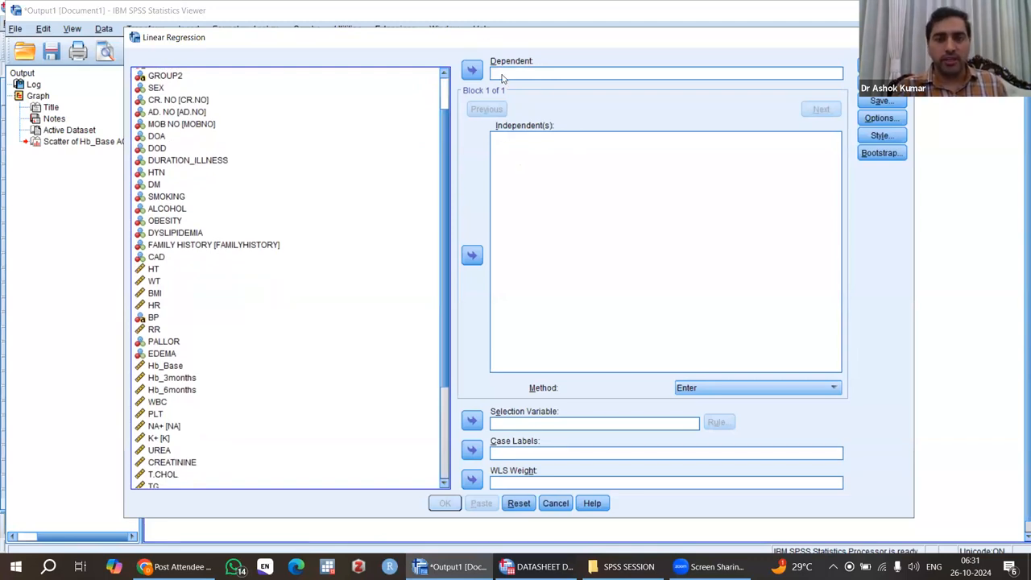
{"action": "left_click", "coordinate": [169, 369]}
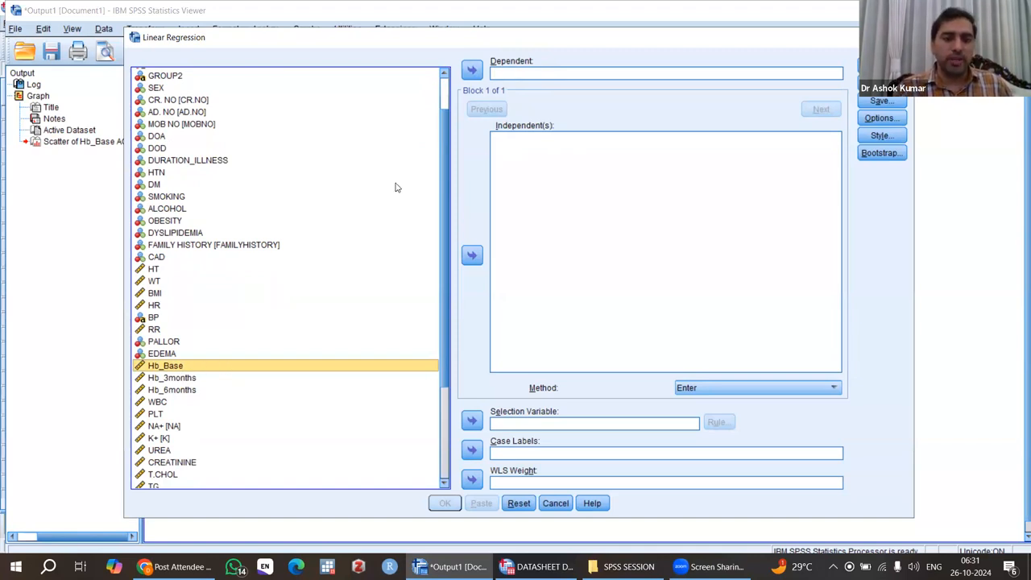
{"action": "left_click", "coordinate": [472, 73]}
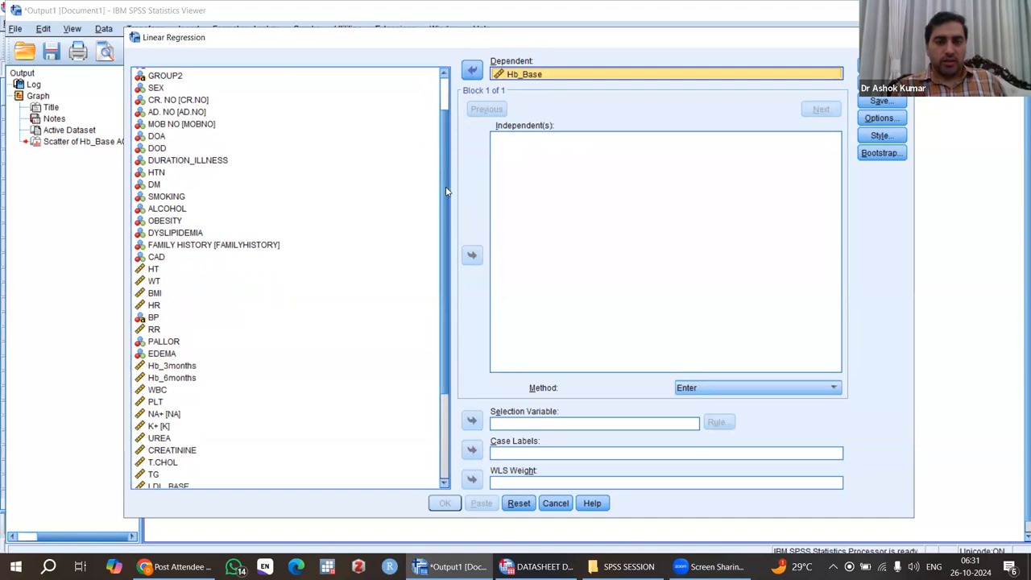
{"action": "left_click_drag", "start_coordinate": [445, 191], "coordinate": [445, 145]}
{"action": "scroll", "coordinate": [445, 146], "scroll_direction": "up", "scroll_amount": 1}
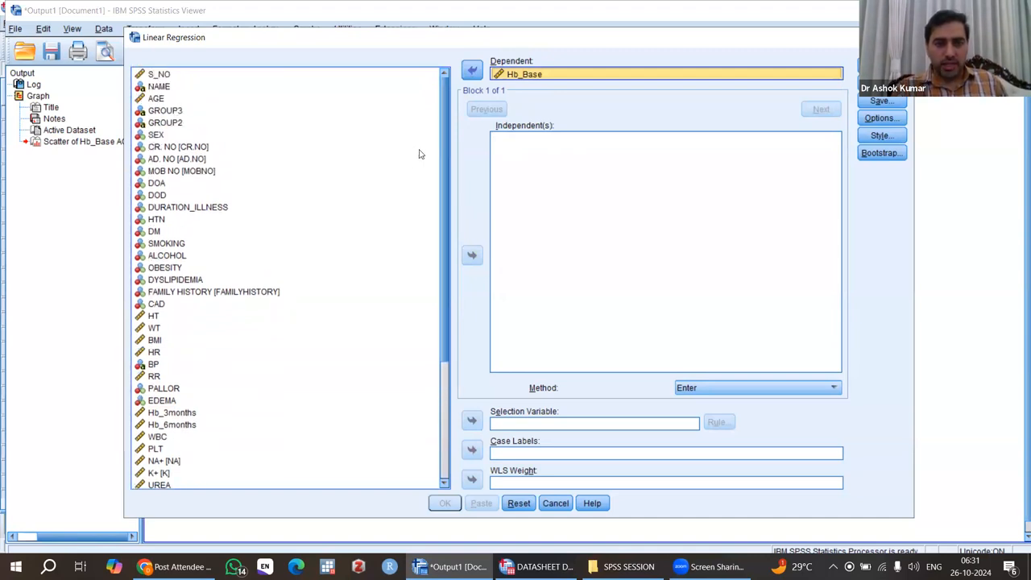
{"action": "left_click", "coordinate": [161, 99]}
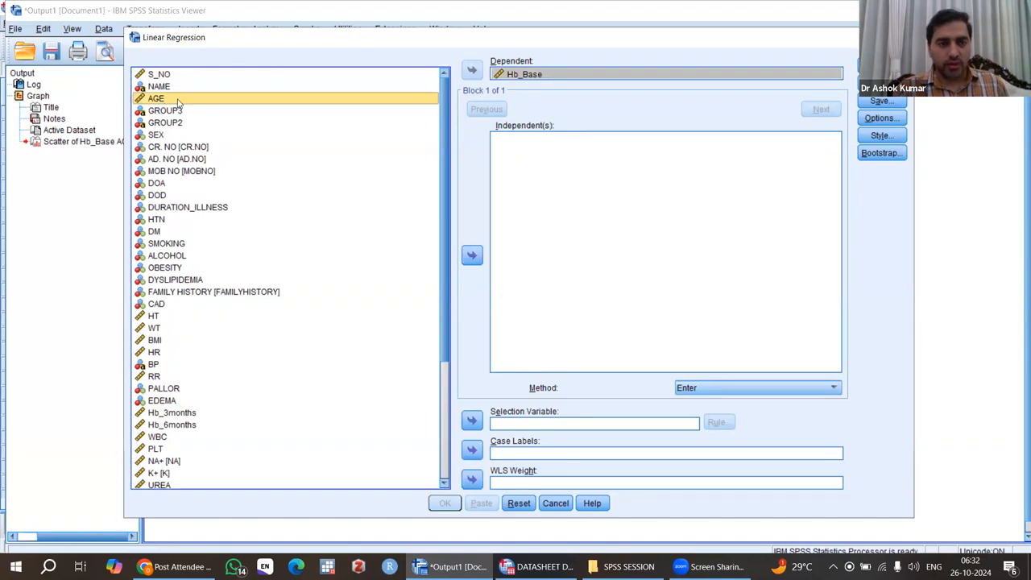
{"action": "left_click", "coordinate": [472, 256]}
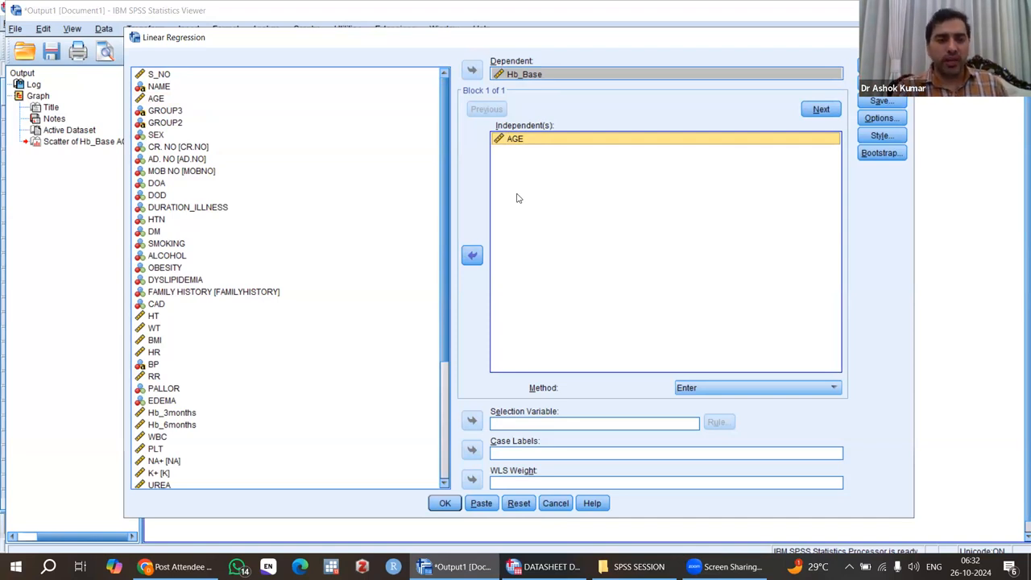
{"action": "left_click", "coordinate": [157, 136]}
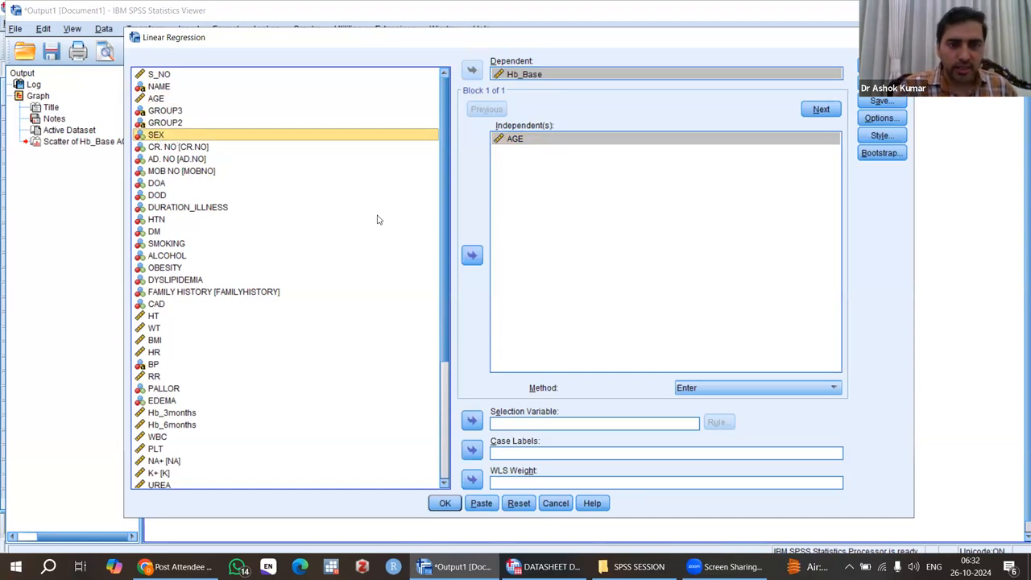
{"action": "left_click", "coordinate": [472, 256]}
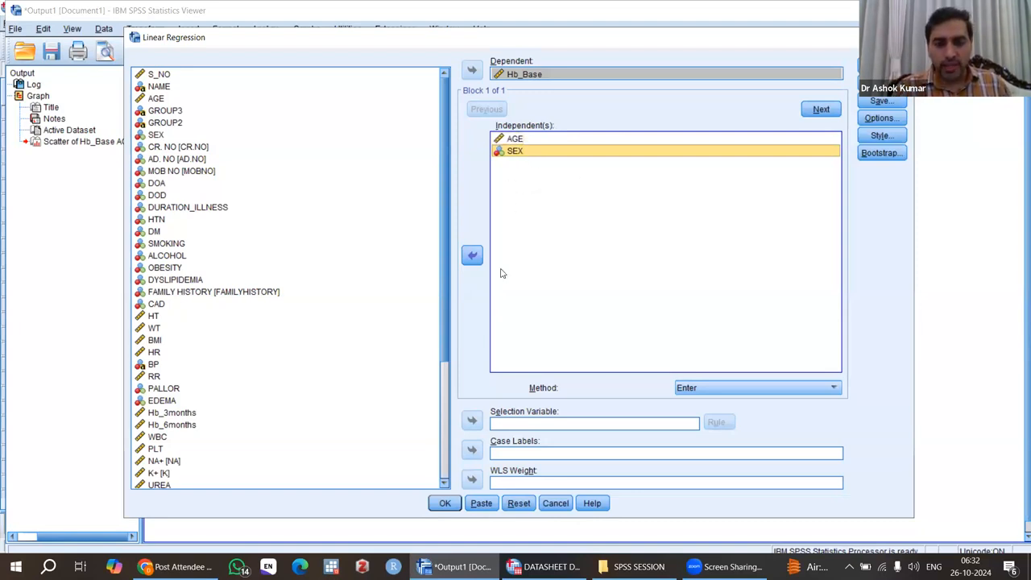
{"action": "left_click", "coordinate": [474, 256]}
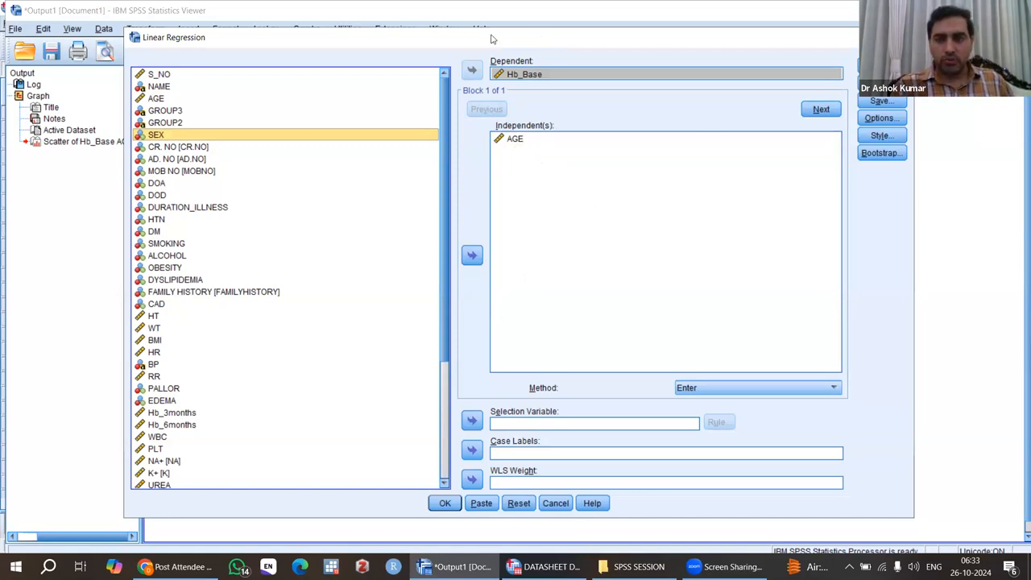
Step: Enable confidence intervals and descriptives in the regression statistics options
{"action": "left_click_drag", "start_coordinate": [494, 39], "coordinate": [442, 36]}
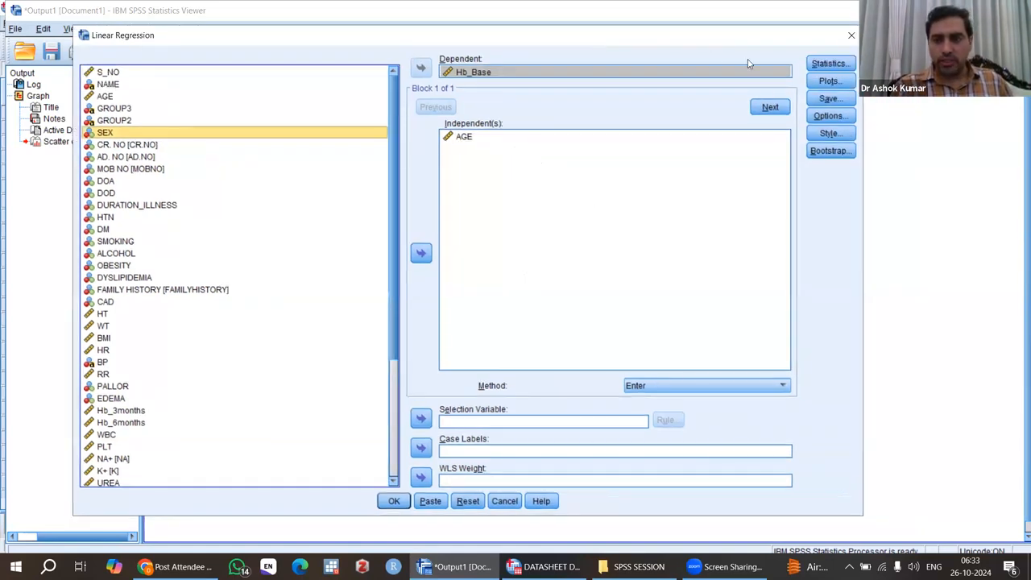
{"action": "left_click", "coordinate": [831, 64]}
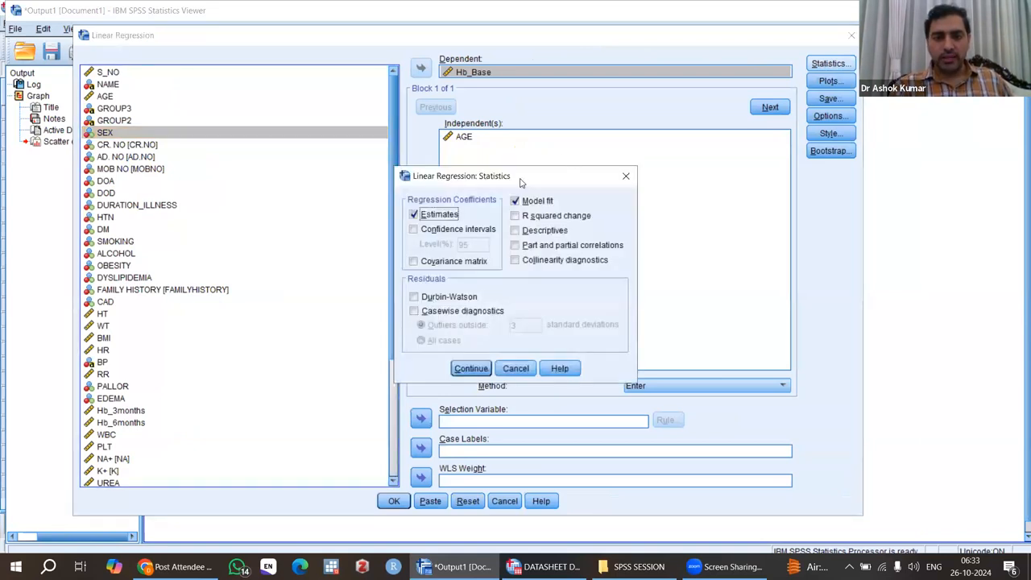
{"action": "left_click_drag", "start_coordinate": [500, 176], "coordinate": [474, 100]}
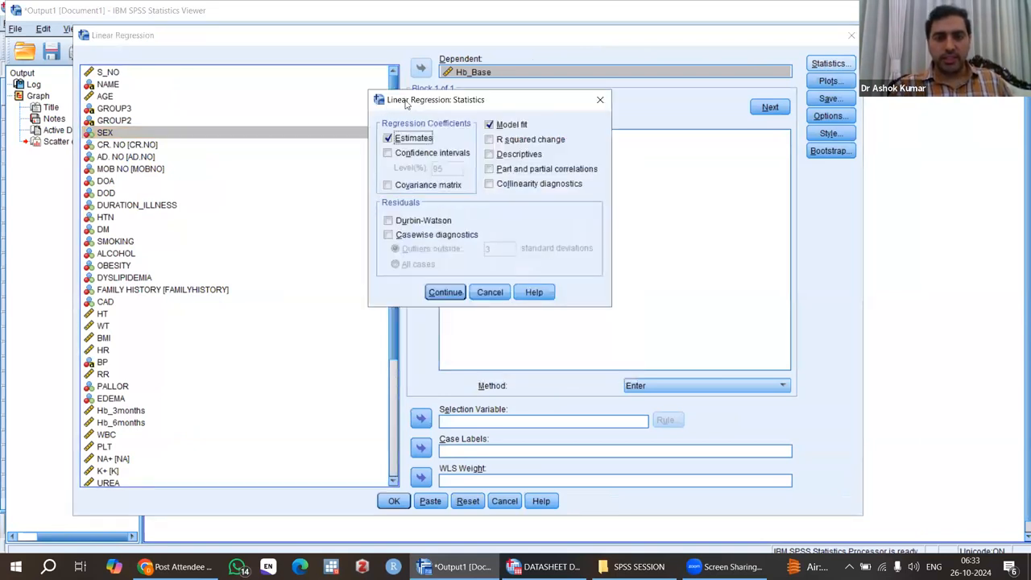
{"action": "left_click", "coordinate": [388, 154]}
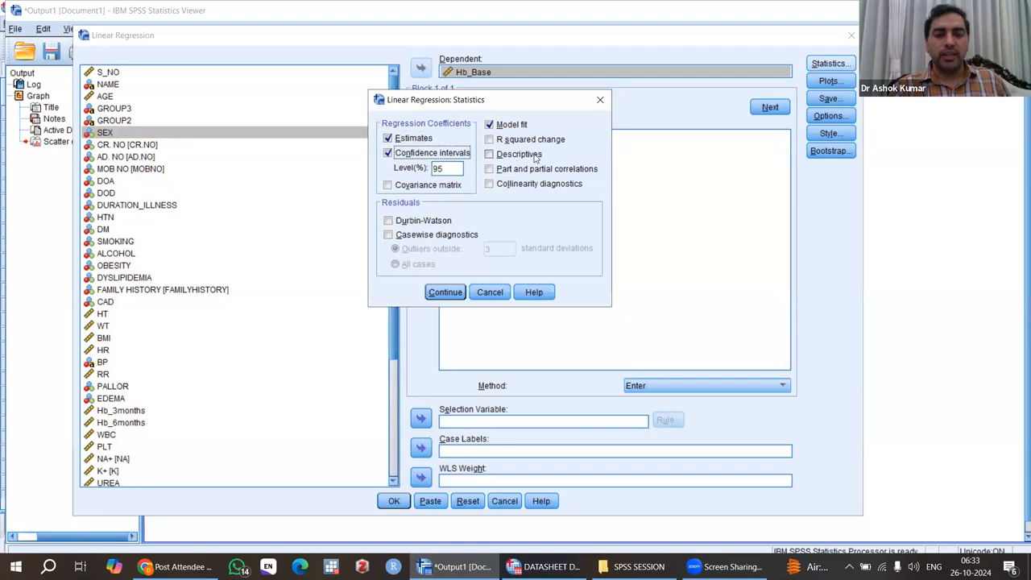
{"action": "left_click", "coordinate": [489, 155]}
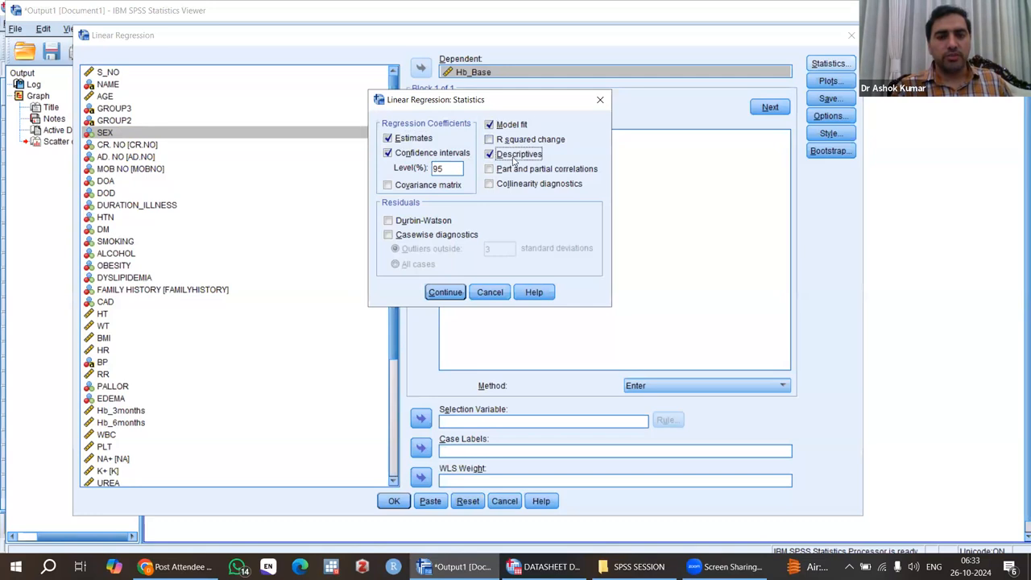
{"action": "left_click", "coordinate": [446, 291]}
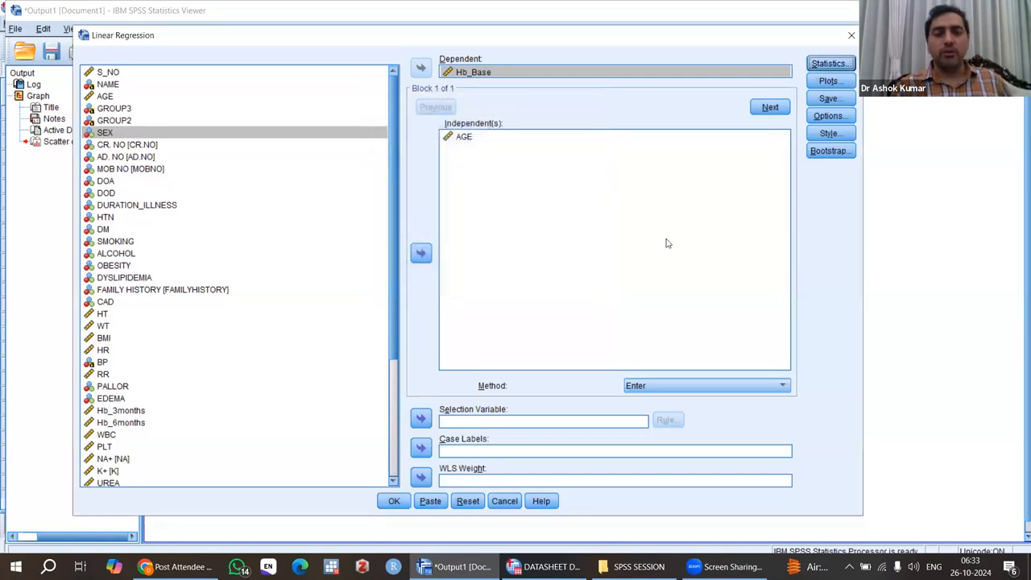
Step: Keep the Enter method and run the linear regression
{"action": "left_click", "coordinate": [673, 387]}
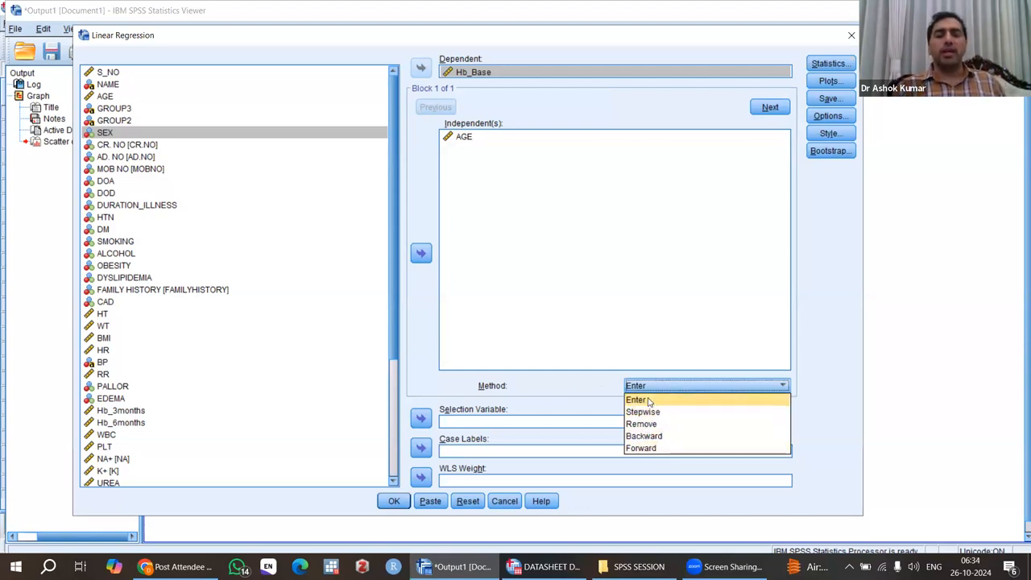
{"action": "left_click", "coordinate": [648, 401]}
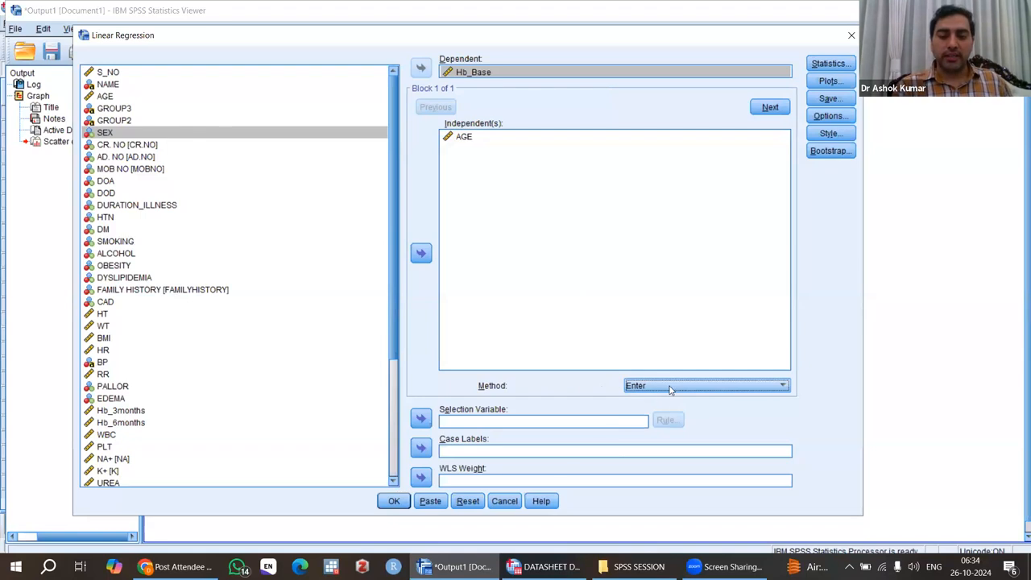
{"action": "left_click", "coordinate": [393, 501]}
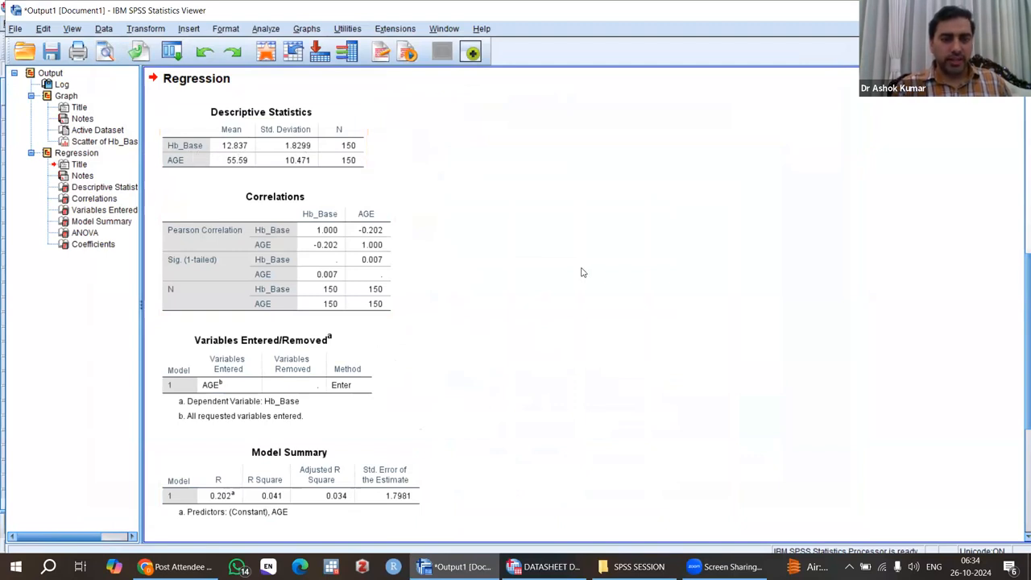
Step: Review the regression output tables, including variables entered, model summary and ANOVA
{"action": "scroll", "coordinate": [556, 258], "scroll_direction": "down", "scroll_amount": 2}
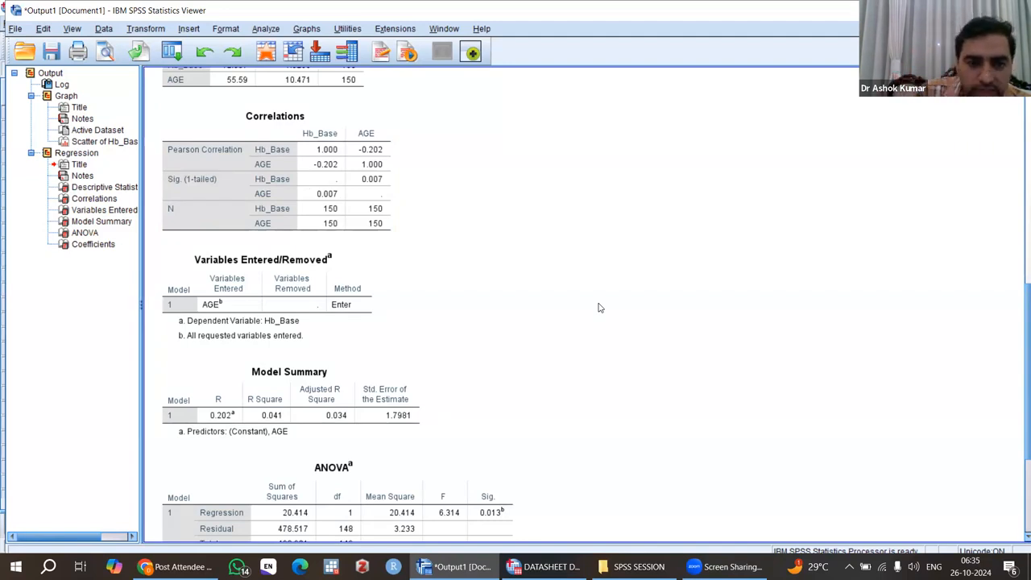
{"action": "scroll", "coordinate": [599, 307], "scroll_direction": "down", "scroll_amount": 3}
{"action": "left_click", "coordinate": [282, 202]}
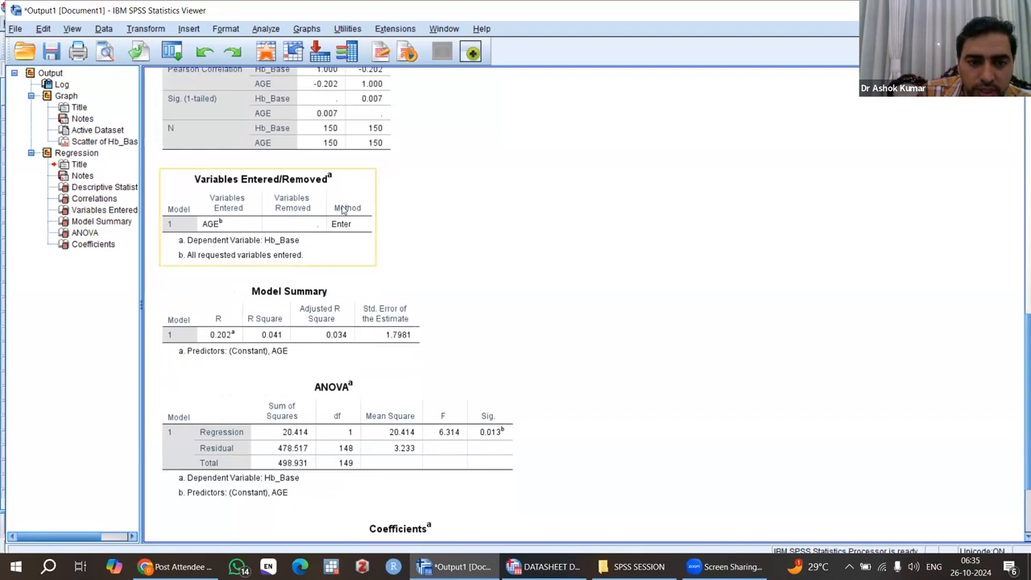
{"action": "left_click", "coordinate": [329, 327]}
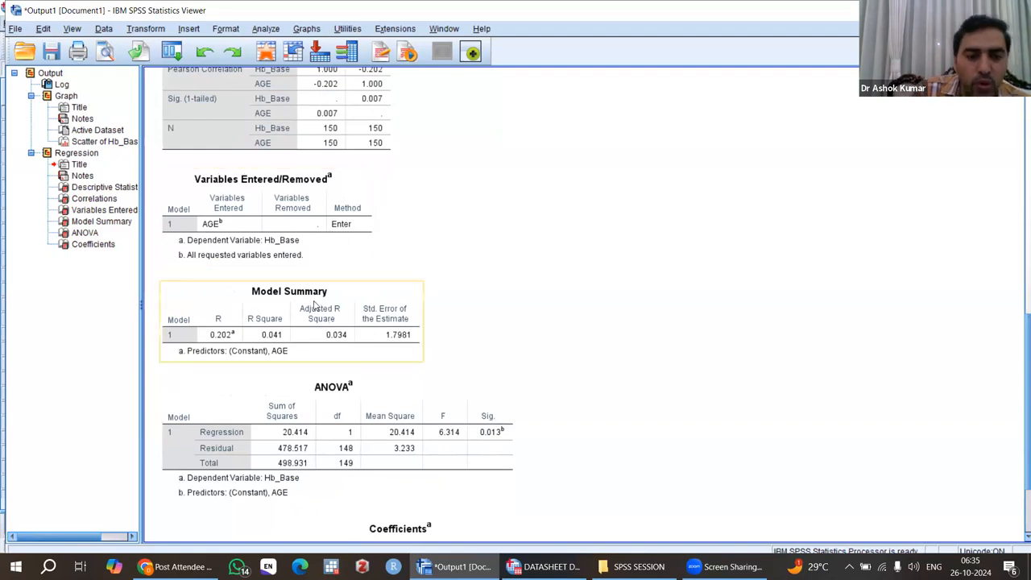
{"action": "left_click", "coordinate": [322, 225]}
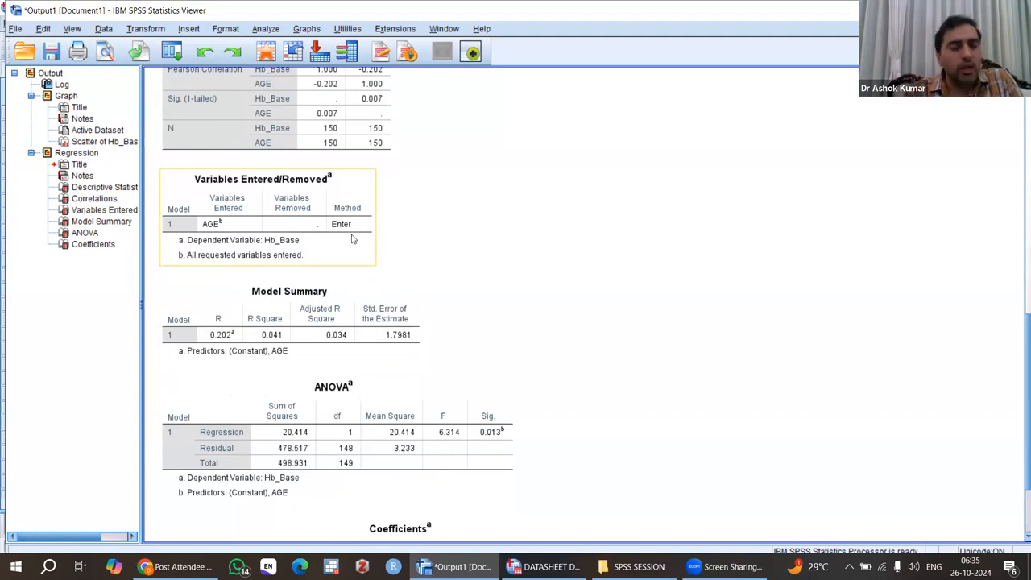
{"action": "left_click", "coordinate": [331, 316]}
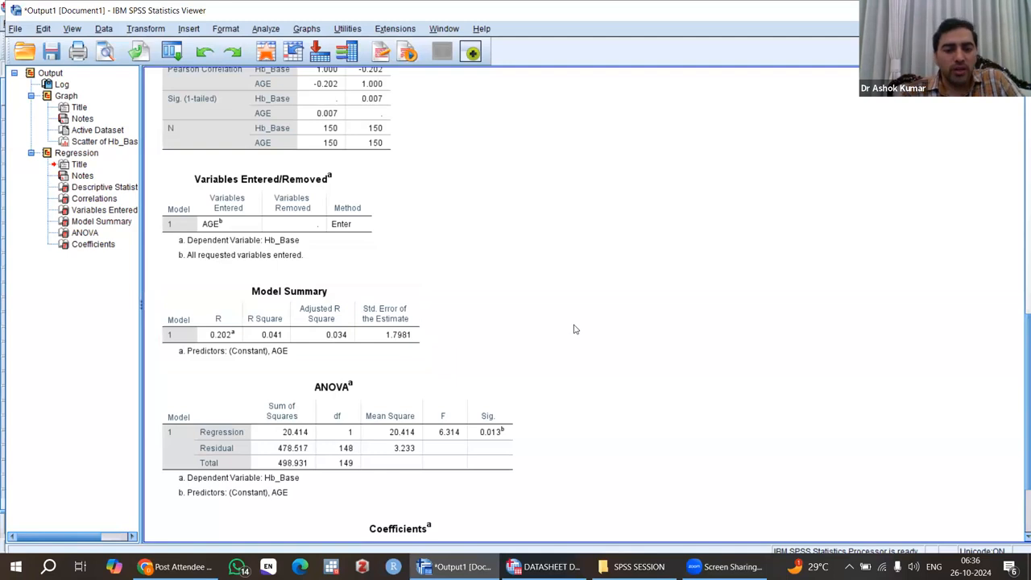
{"action": "scroll", "coordinate": [574, 329], "scroll_direction": "down", "scroll_amount": 3}
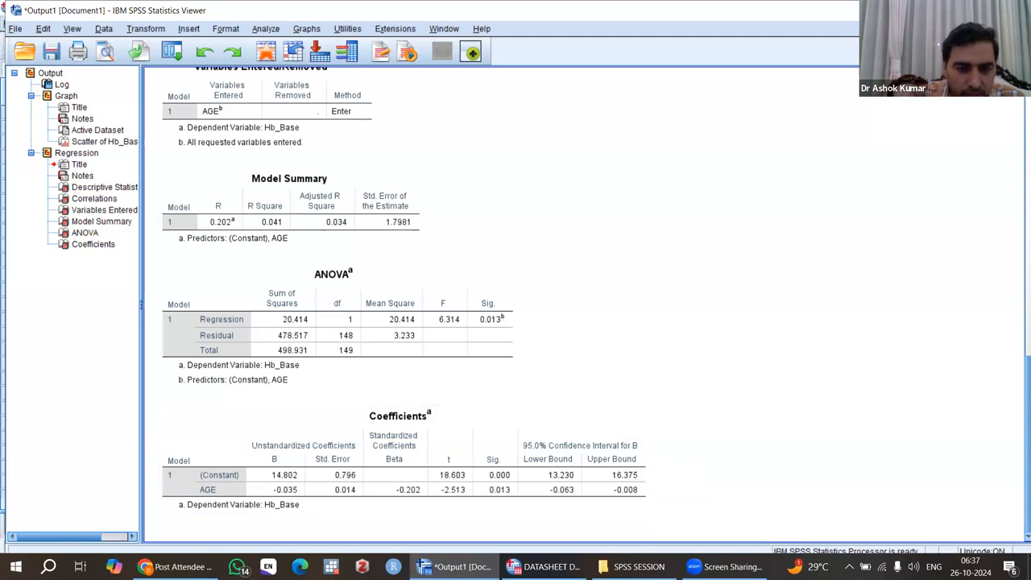
Step: Switch to the SPSS SESSION folder and open the SPSS DAY 6 presentation
{"action": "left_click", "coordinate": [288, 506]}
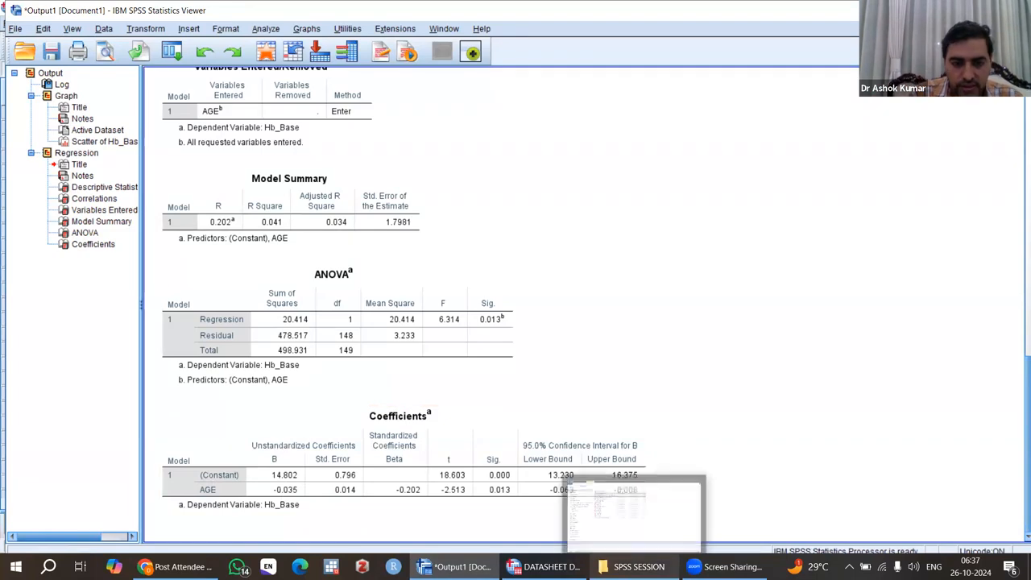
{"action": "left_click", "coordinate": [637, 567]}
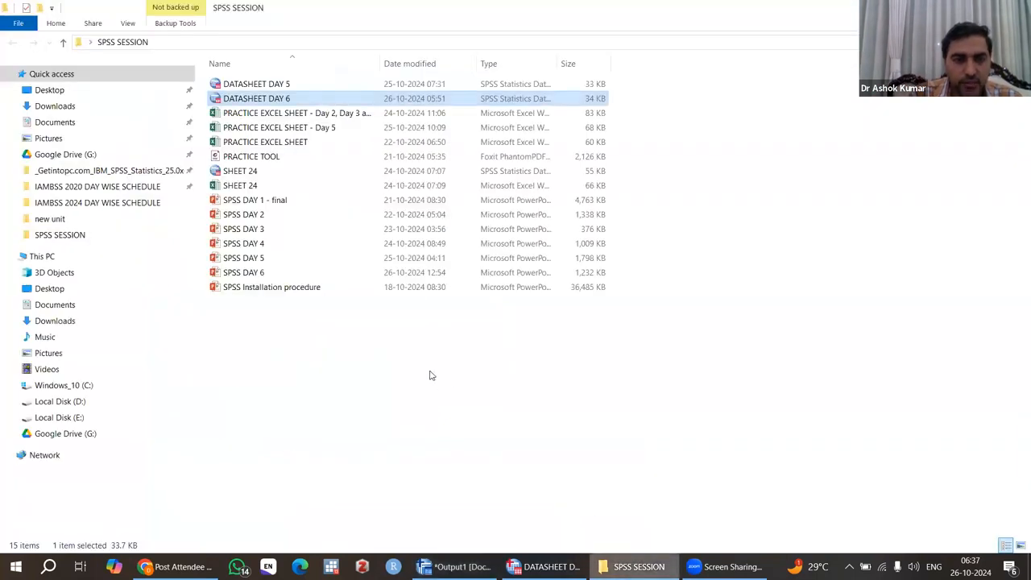
{"action": "double_click", "coordinate": [265, 274]}
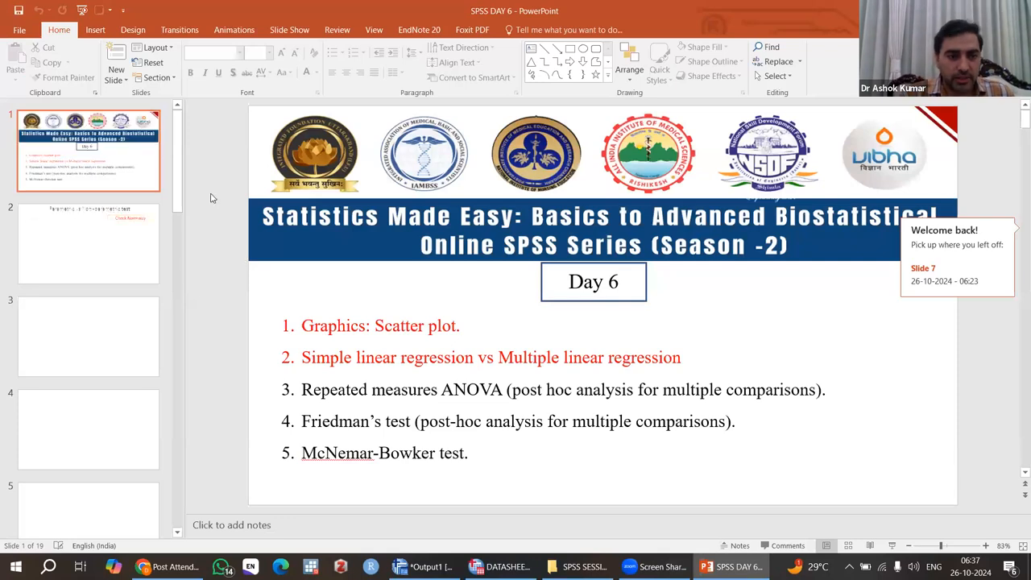
Step: On blank slide 13, write the regression equation Y = a +bx and start a new bullet with Hb
{"action": "left_click_drag", "start_coordinate": [178, 171], "coordinate": [181, 407]}
{"action": "left_click", "coordinate": [98, 305]}
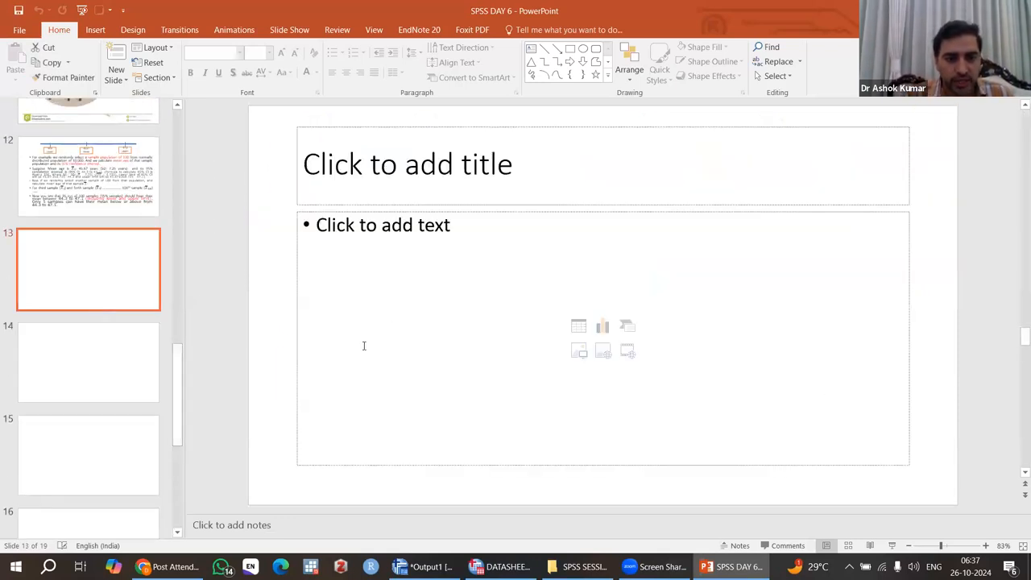
{"action": "left_click", "coordinate": [336, 231]}
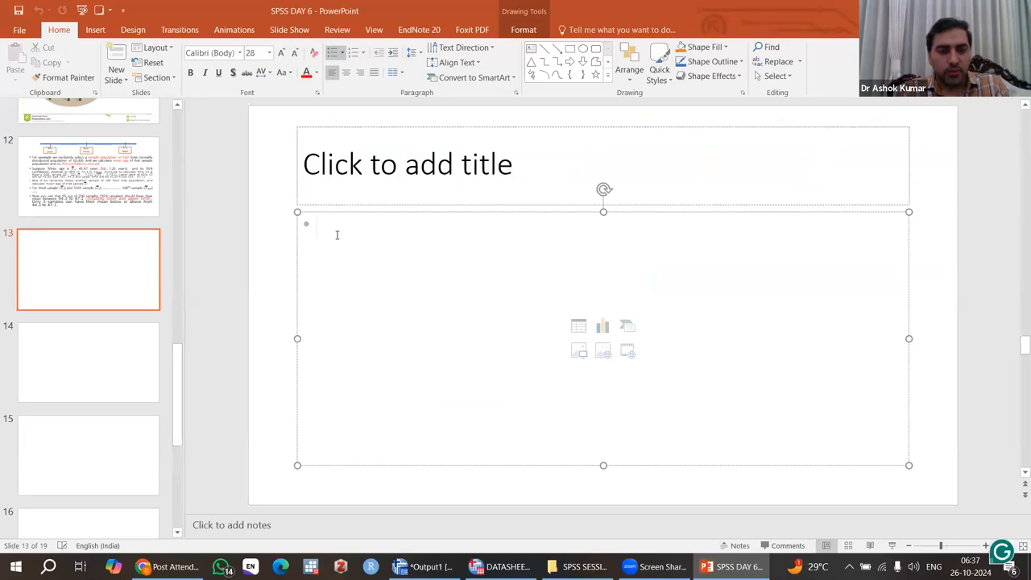
{"action": "type", "text": "Y = "}
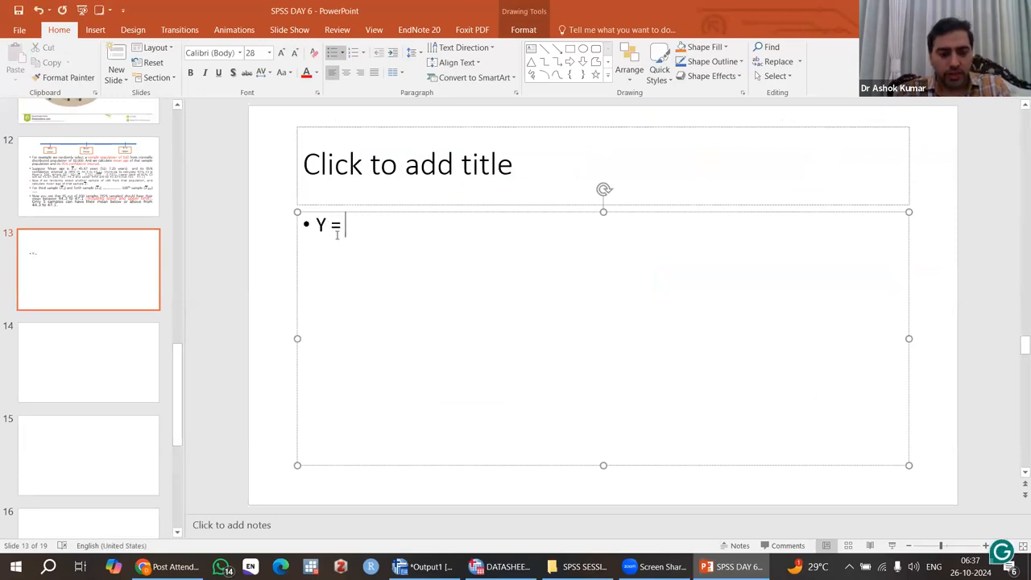
{"action": "type", "text": "a +"}
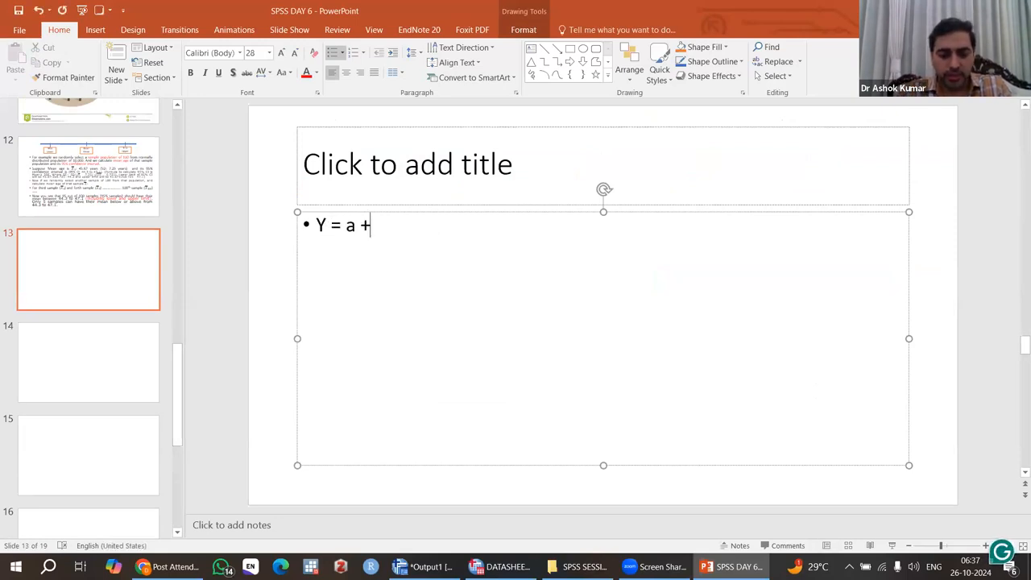
{"action": "type", "text": "bx"}
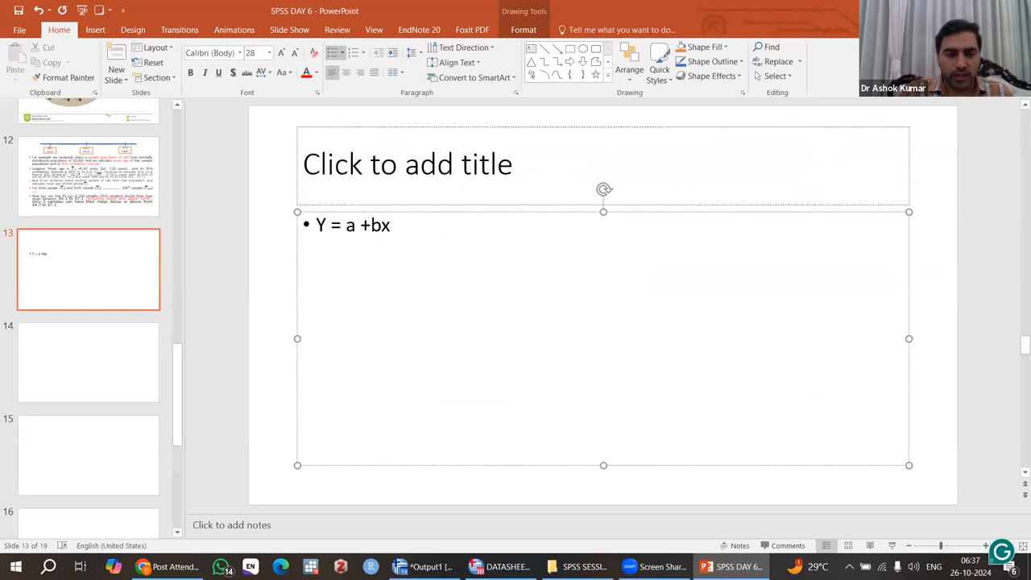
{"action": "key", "text": "Return"}
{"action": "type", "text": "Hb"}
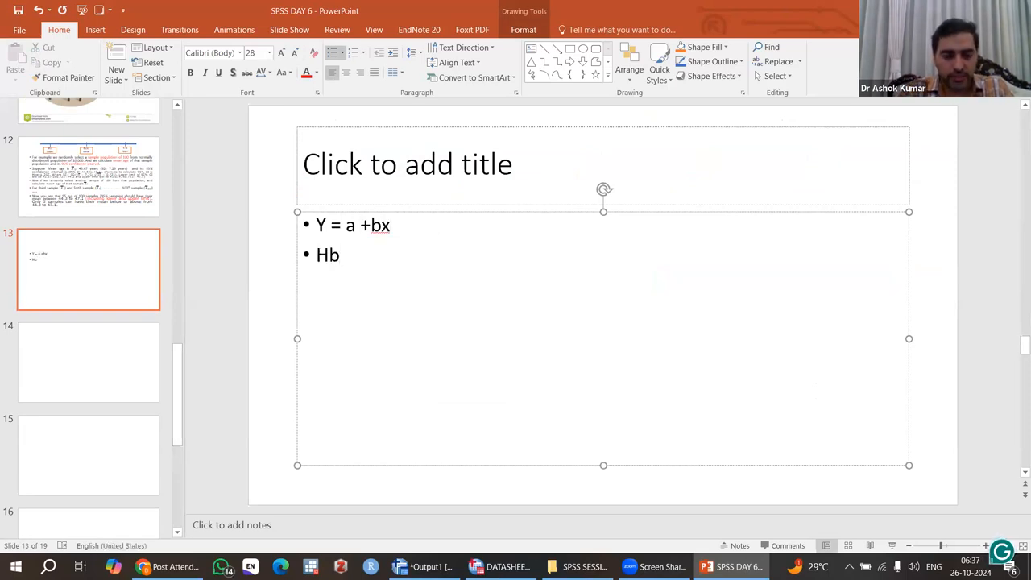
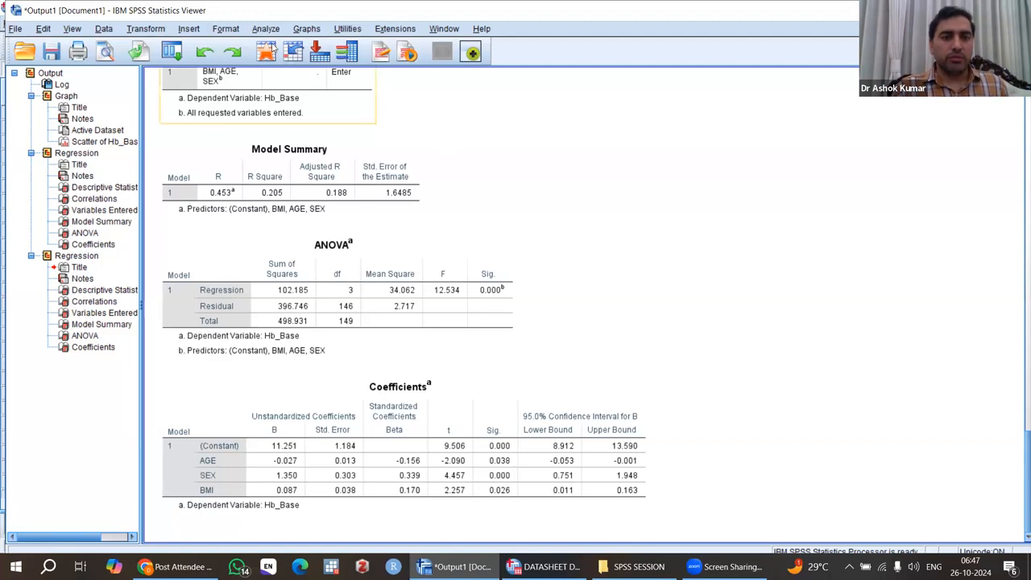
Step: Return to the data editor and start a Repeated Measures analysis with a within-subject factor named TIME having 3 levels
{"action": "left_click", "coordinate": [567, 501]}
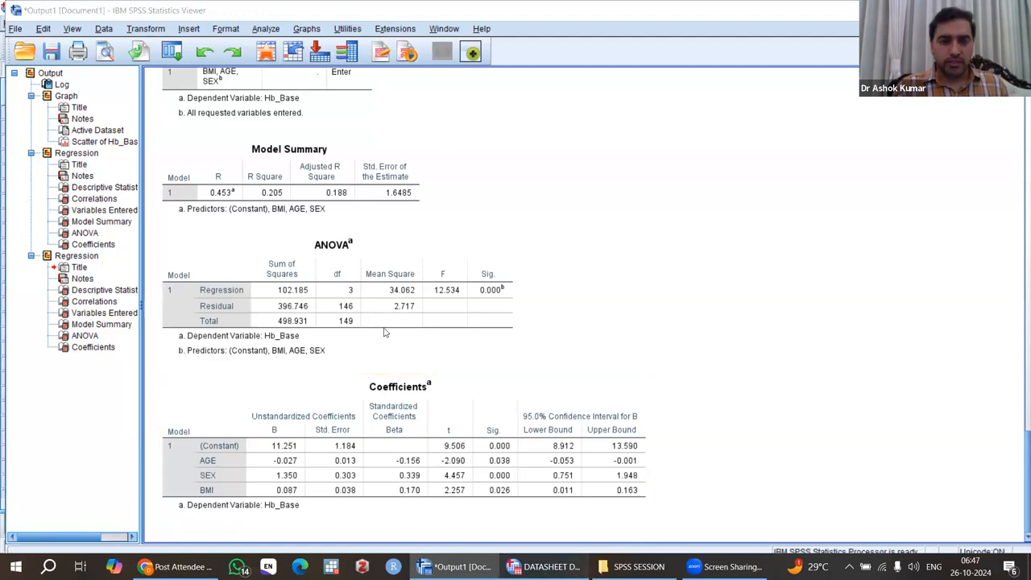
{"action": "left_click", "coordinate": [546, 567]}
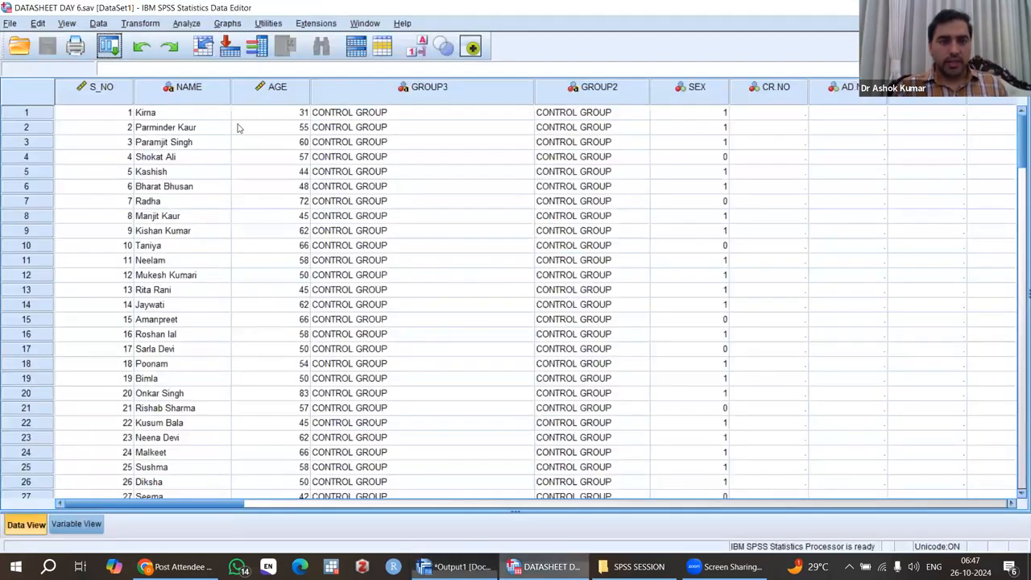
{"action": "left_click", "coordinate": [185, 24]}
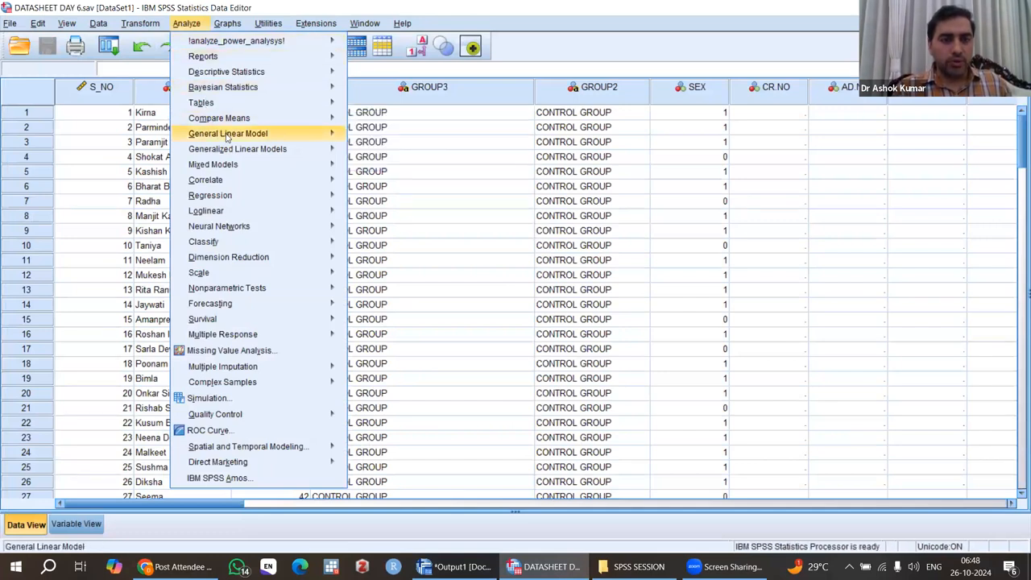
{"action": "mouse_move", "coordinate": [227, 138]}
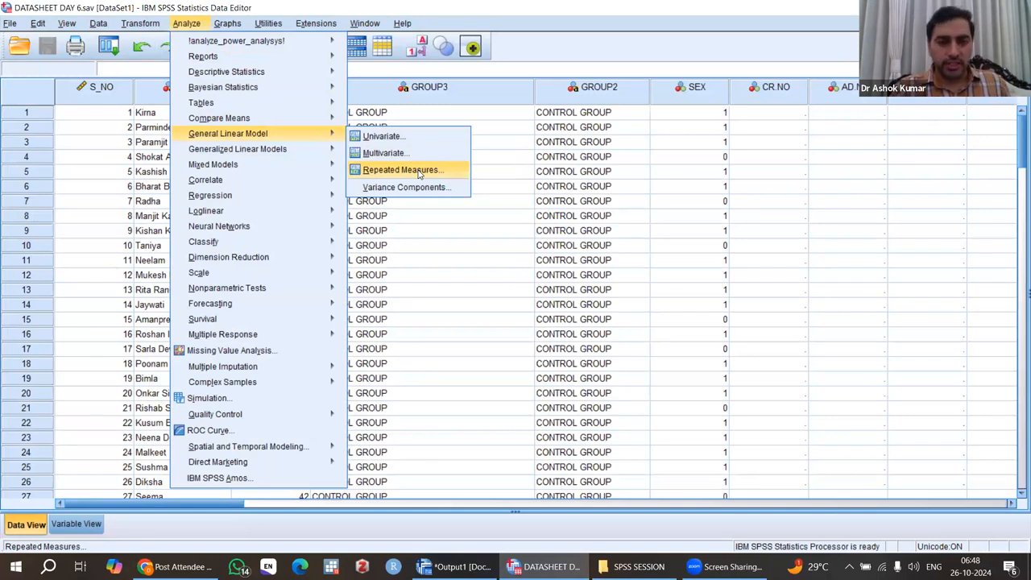
{"action": "left_click", "coordinate": [401, 170]}
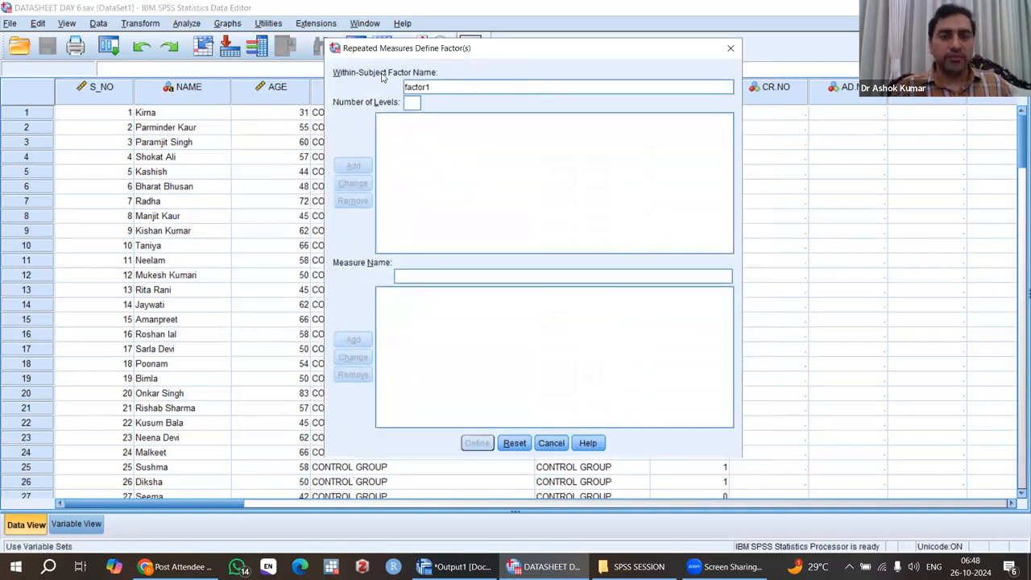
{"action": "left_click", "coordinate": [435, 88]}
{"action": "key", "text": "BackSpace"}
{"action": "key", "text": "BackSpace"}
{"action": "key", "text": "BackSpace"}
{"action": "key", "text": "BackSpace"}
{"action": "key", "text": "BackSpace"}
{"action": "key", "text": "BackSpace"}
{"action": "key", "text": "BackSpace"}
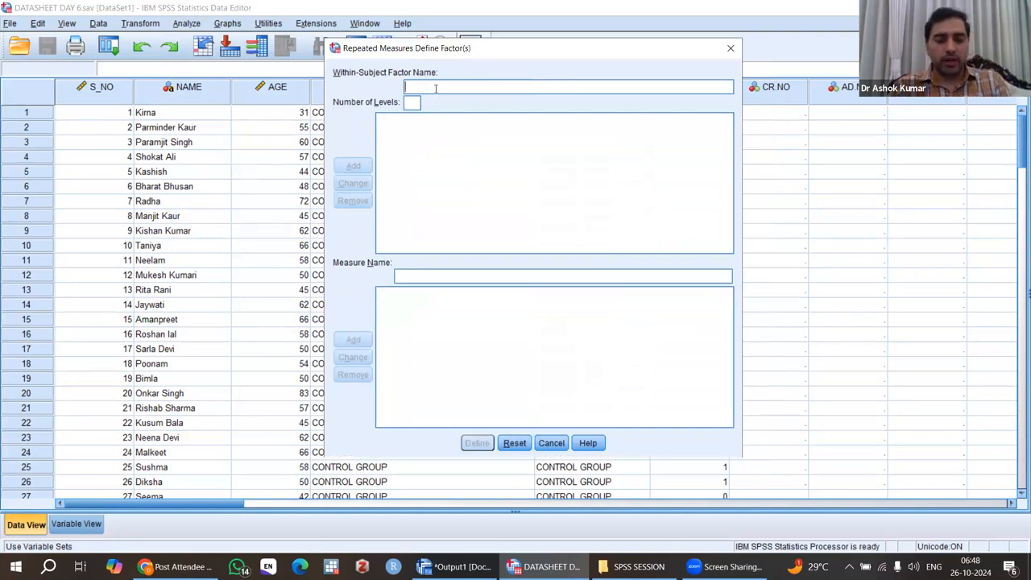
{"action": "type", "text": "TIME"}
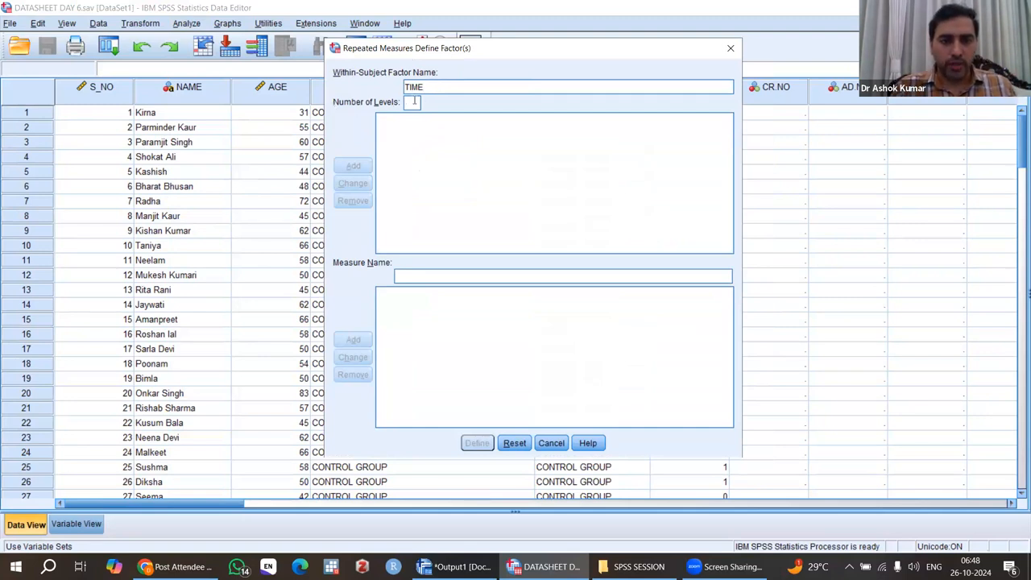
{"action": "type", "text": "3"}
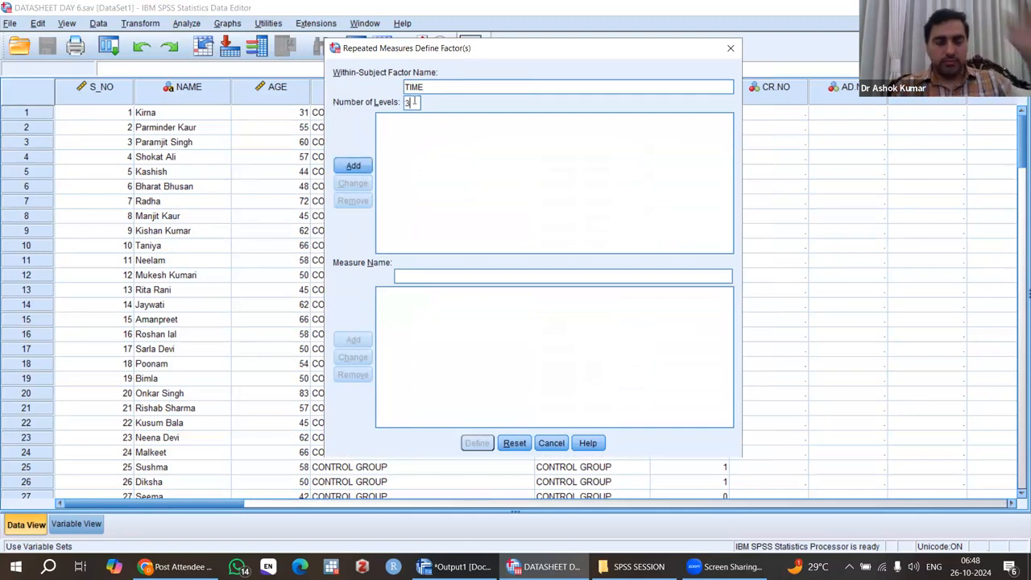
{"action": "left_click", "coordinate": [357, 167]}
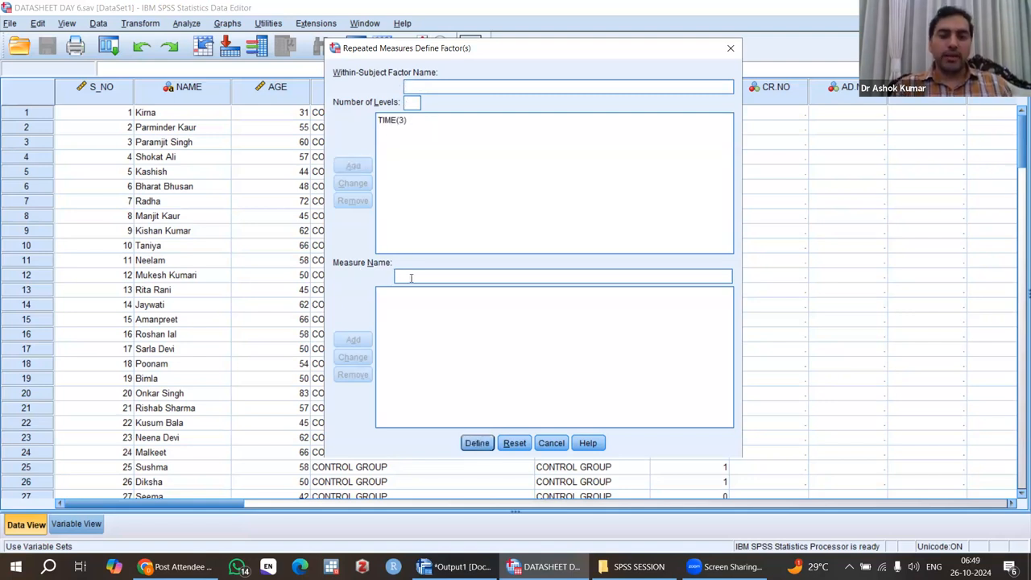
Step: Add the measure name HB and define the repeated measures design
{"action": "type", "text": "HB"}
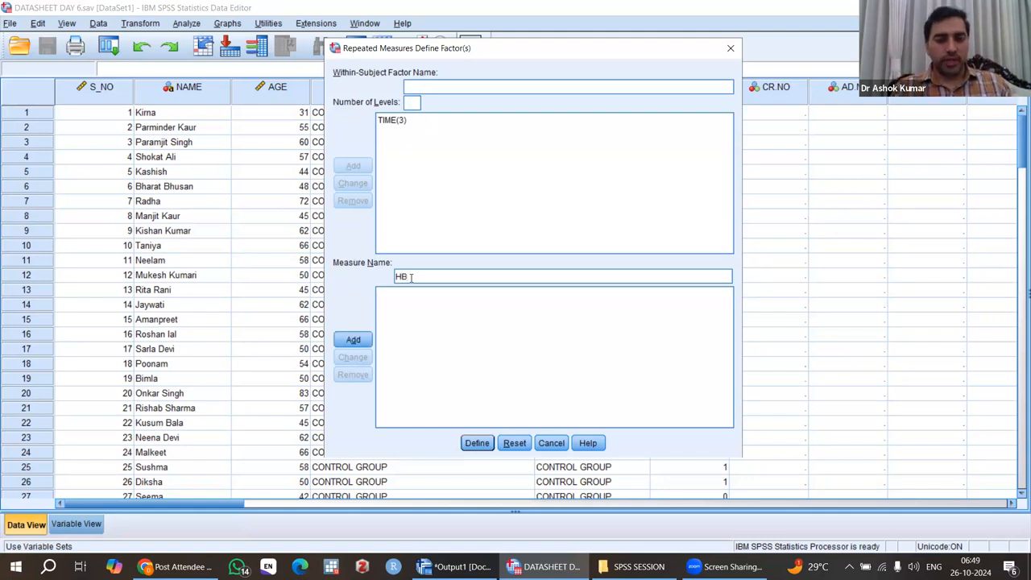
{"action": "left_click", "coordinate": [355, 340]}
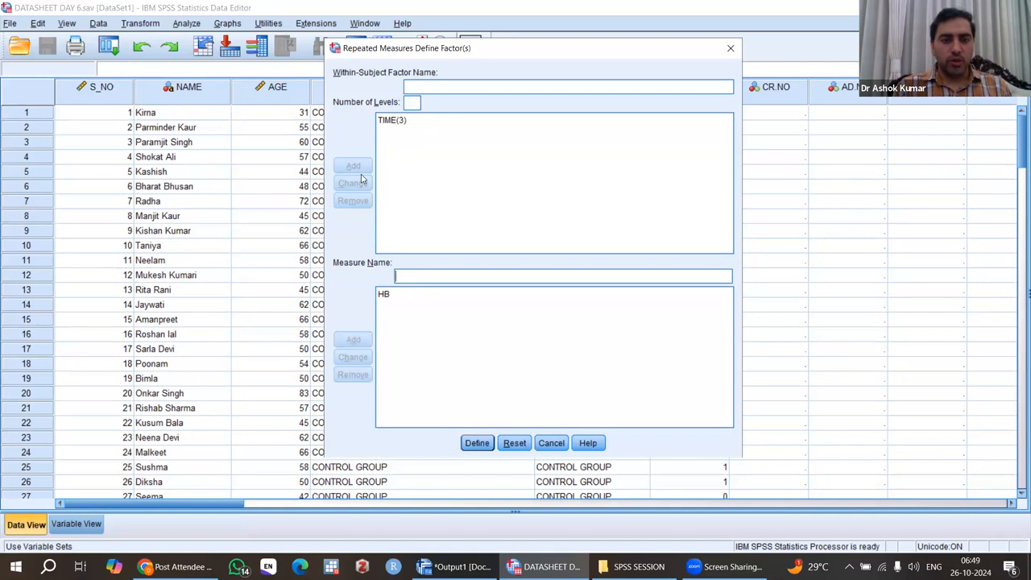
{"action": "left_click", "coordinate": [477, 444]}
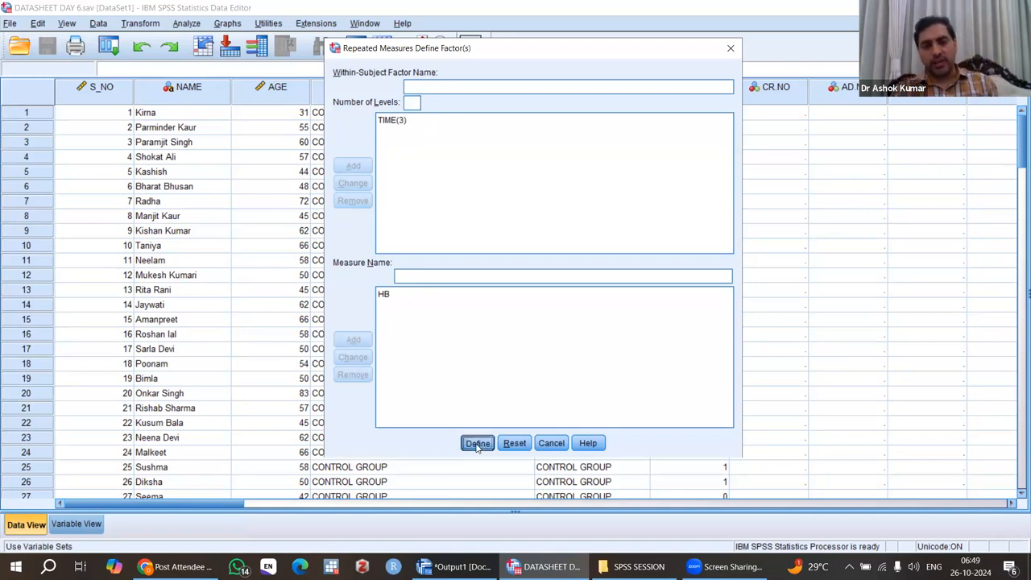
Step: Assign Hb_Base, Hb_3months and Hb_6months as the three within-subjects variables for TIME
{"action": "left_click_drag", "start_coordinate": [355, 25], "coordinate": [314, 51]}
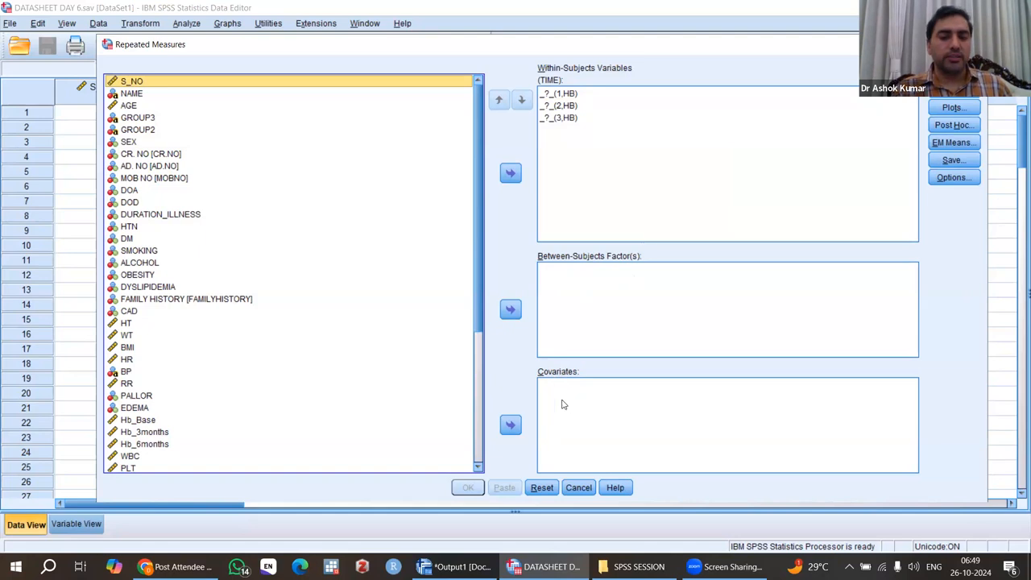
{"action": "left_click", "coordinate": [551, 97]}
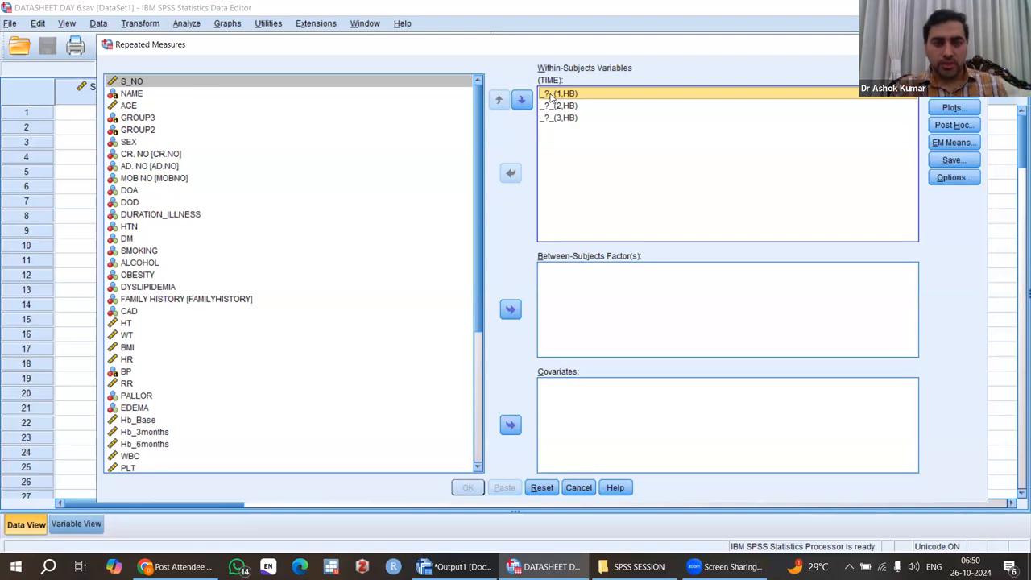
{"action": "left_click_drag", "start_coordinate": [482, 202], "coordinate": [480, 272]}
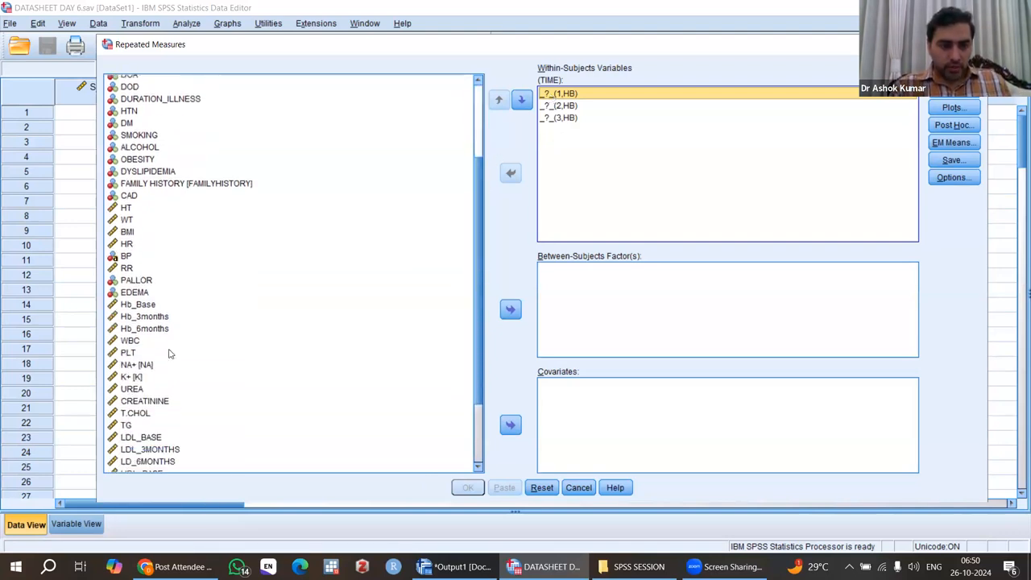
{"action": "left_click", "coordinate": [129, 305]}
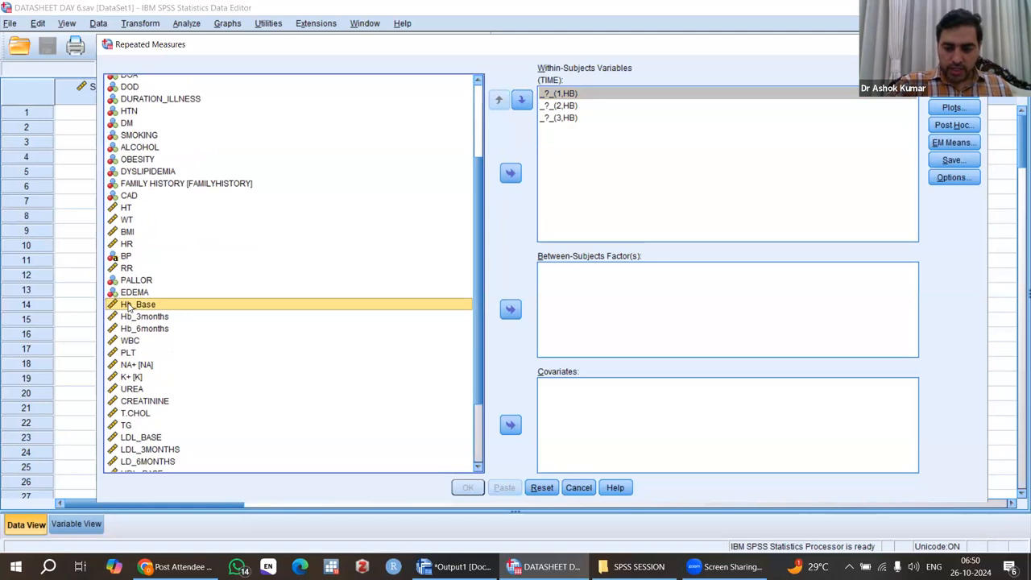
{"action": "key", "text": "shift+Down"}
{"action": "key", "text": "shift+Down"}
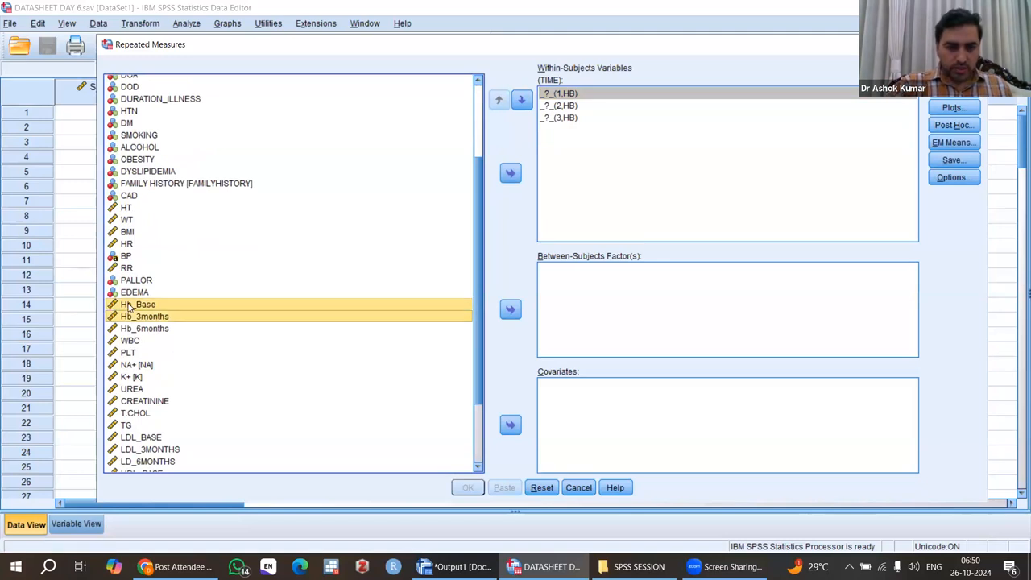
{"action": "left_click", "coordinate": [510, 174]}
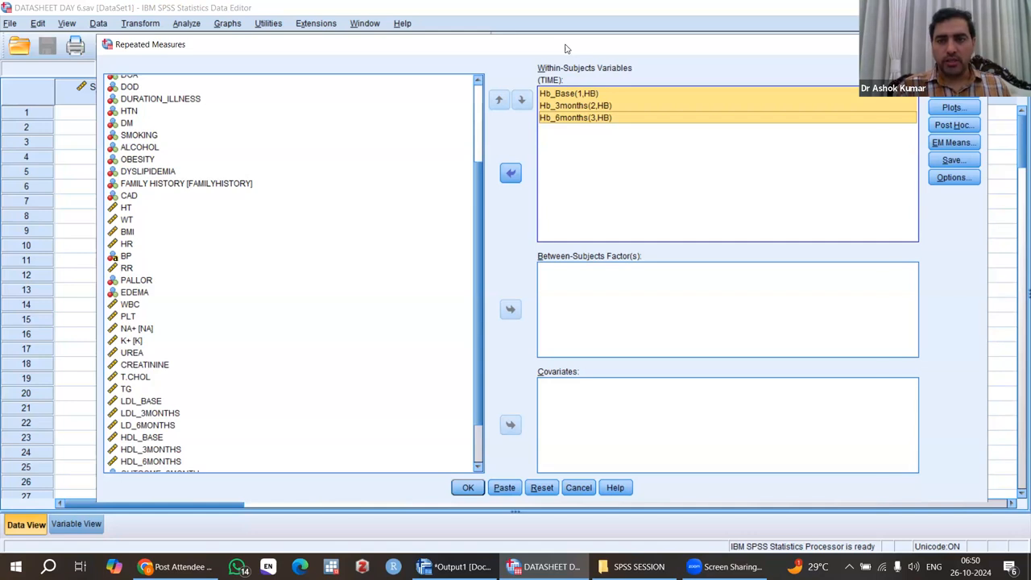
Step: Display estimated marginal means for OVERALL and TIME, comparing main effects with Bonferroni confidence interval adjustment
{"action": "left_click_drag", "start_coordinate": [566, 49], "coordinate": [462, 86]}
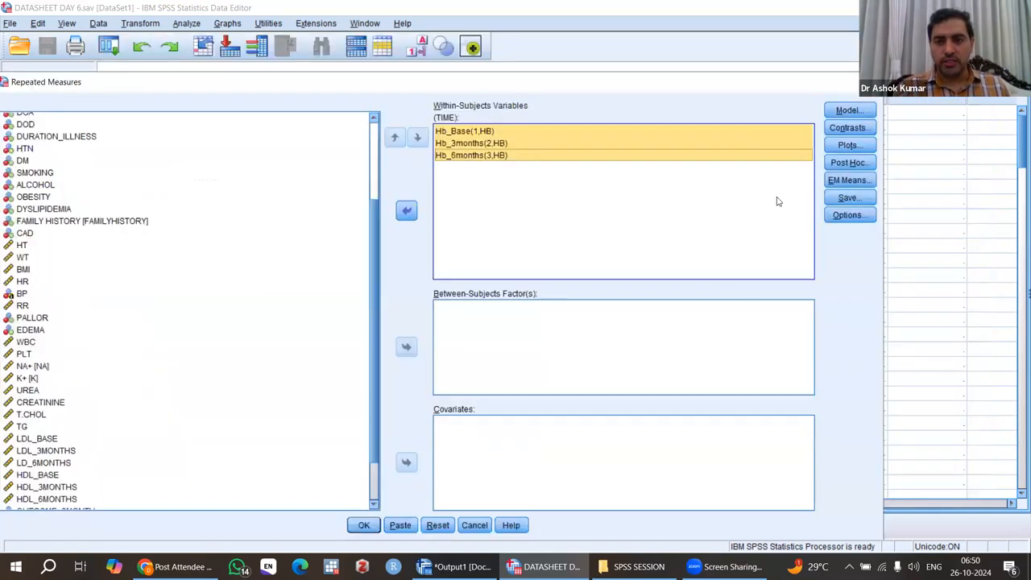
{"action": "left_click", "coordinate": [855, 182]}
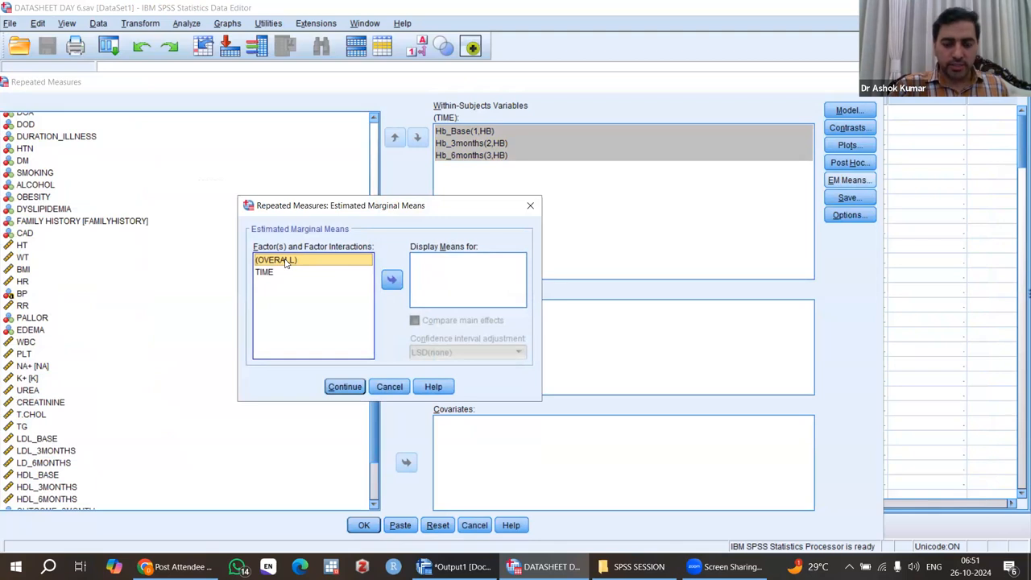
{"action": "key", "text": "shift+Down"}
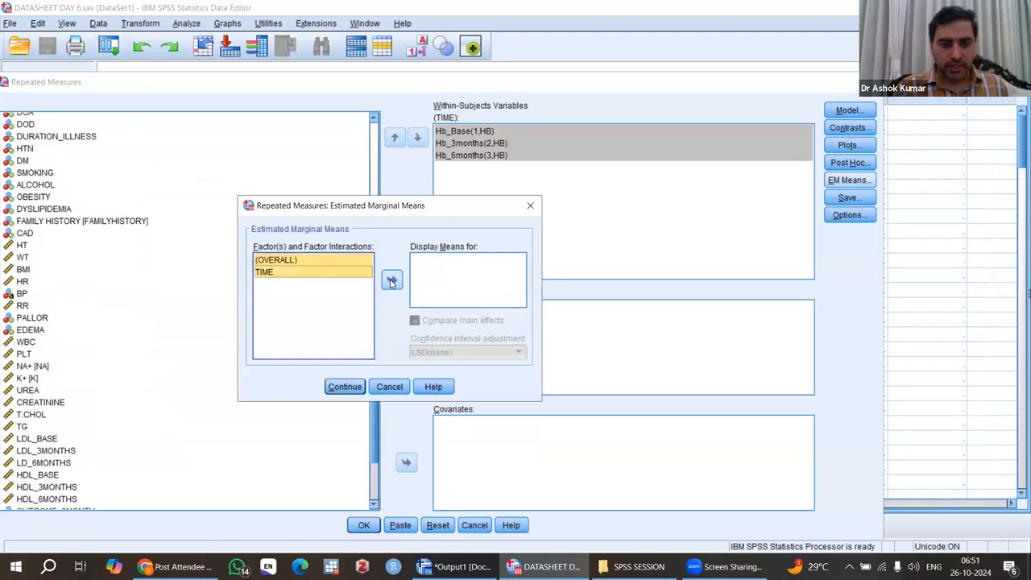
{"action": "left_click", "coordinate": [392, 281]}
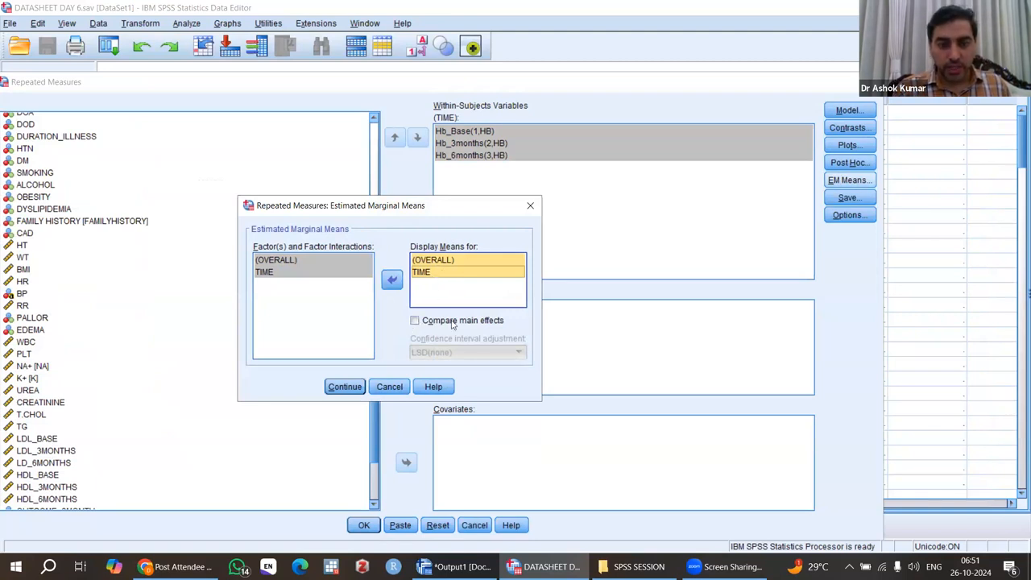
{"action": "left_click", "coordinate": [414, 322]}
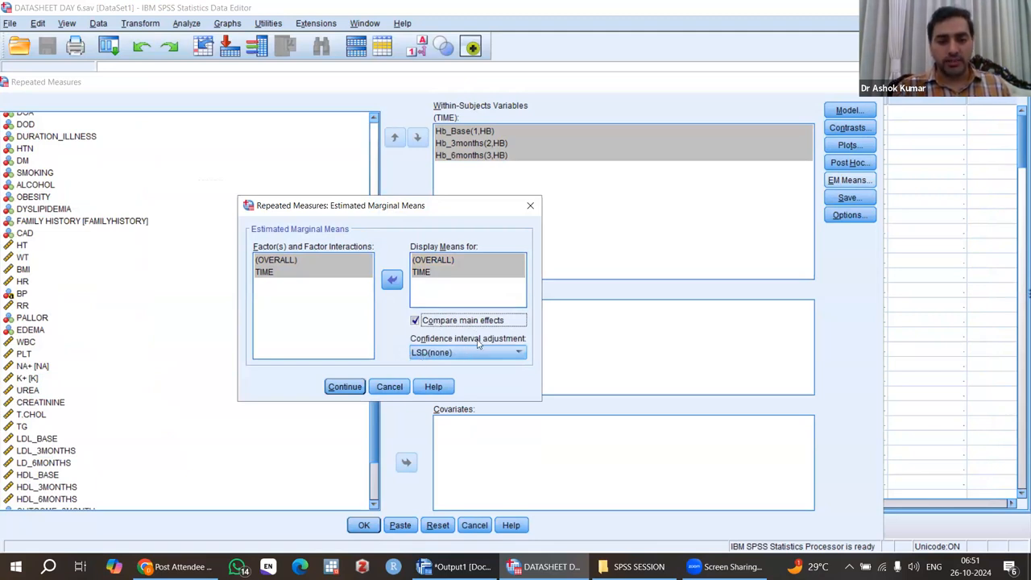
{"action": "left_click", "coordinate": [415, 320]}
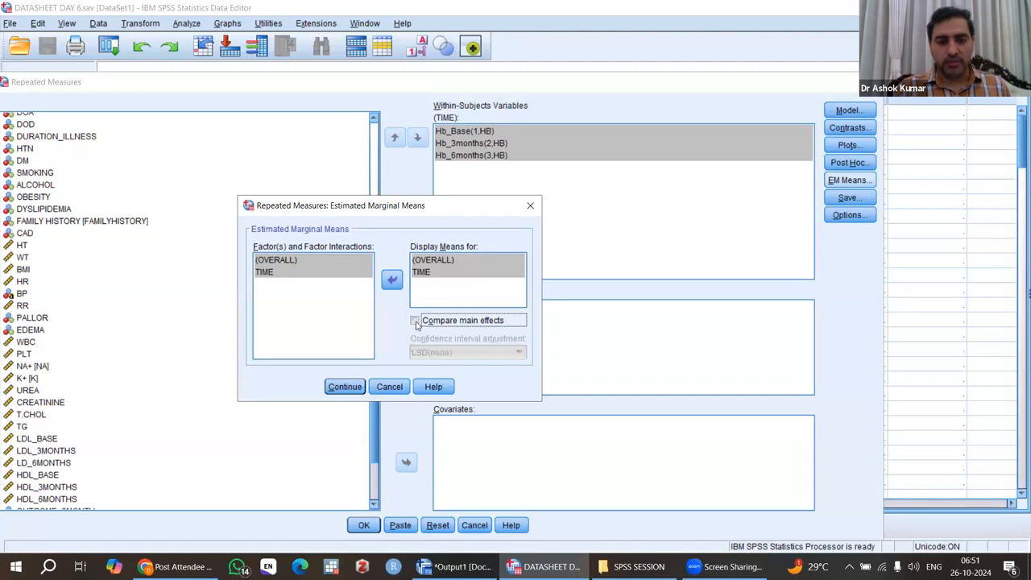
{"action": "left_click", "coordinate": [415, 321]}
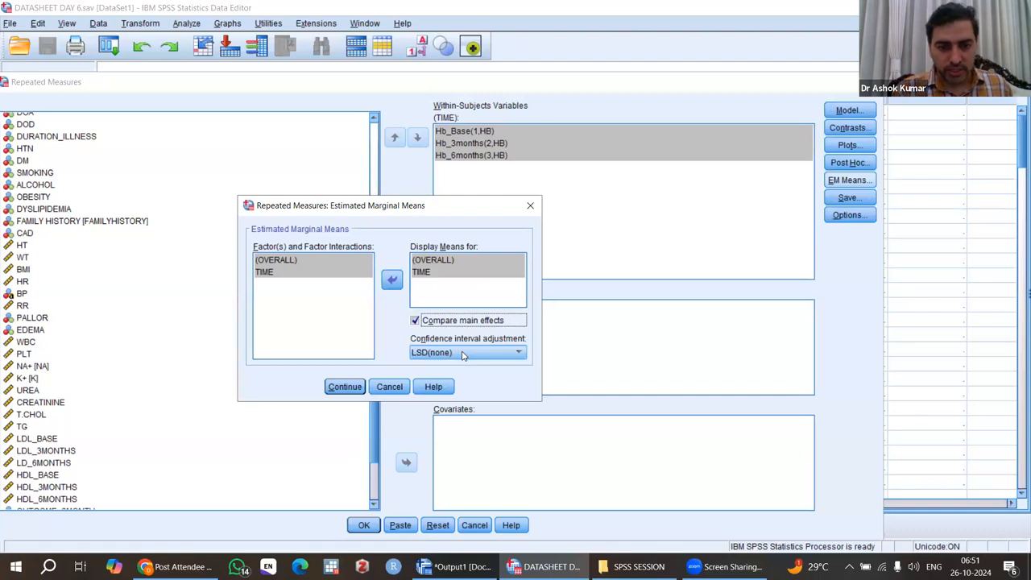
{"action": "left_click", "coordinate": [463, 355]}
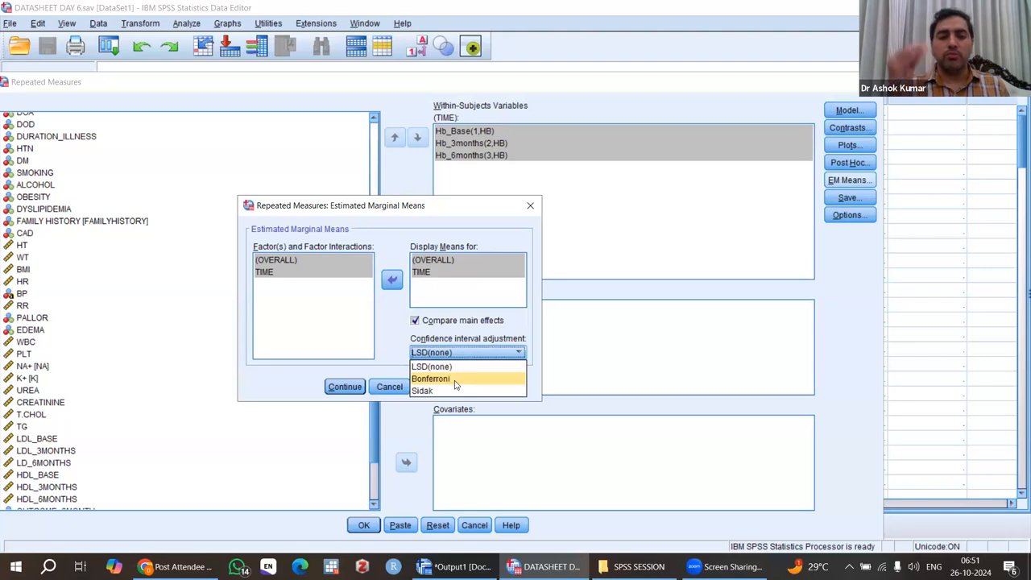
{"action": "left_click", "coordinate": [448, 380]}
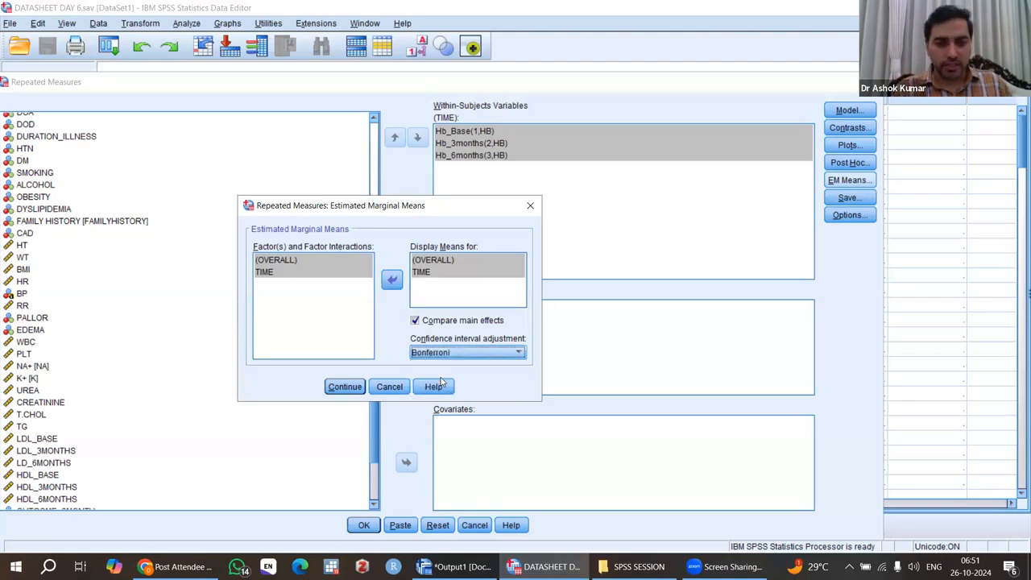
{"action": "left_click", "coordinate": [344, 387]}
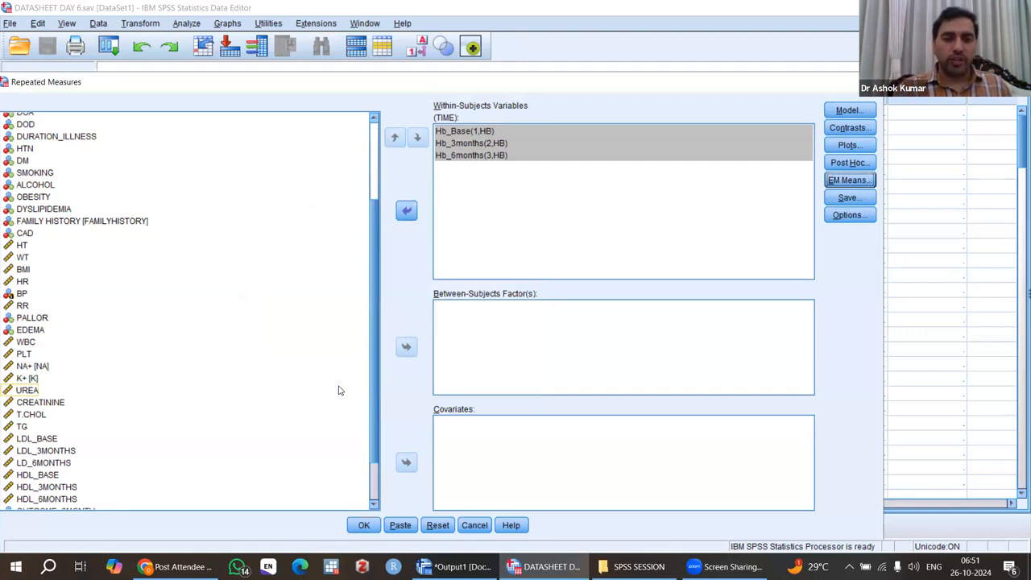
Step: Add estimates of effect size, observed power and homogeneity tests to the options, then run the repeated measures analysis
{"action": "left_click", "coordinate": [849, 215]}
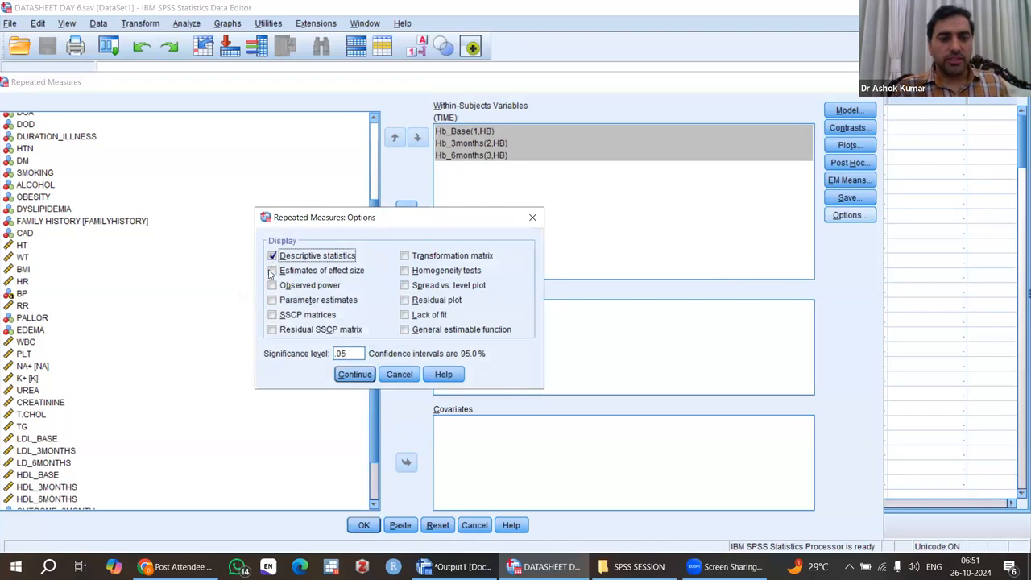
{"action": "left_click", "coordinate": [272, 271]}
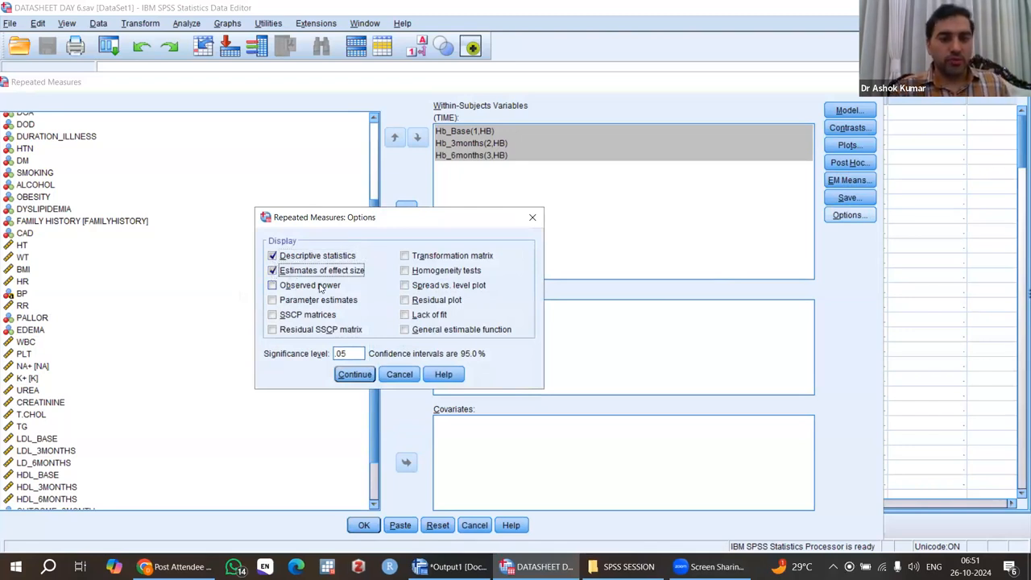
{"action": "left_click", "coordinate": [273, 287]}
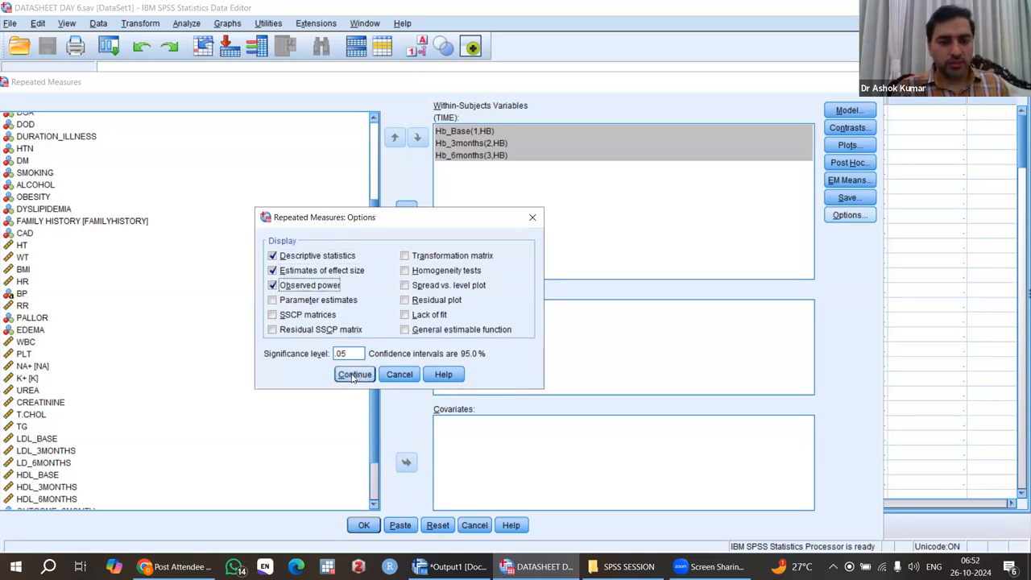
{"action": "left_click", "coordinate": [408, 274]}
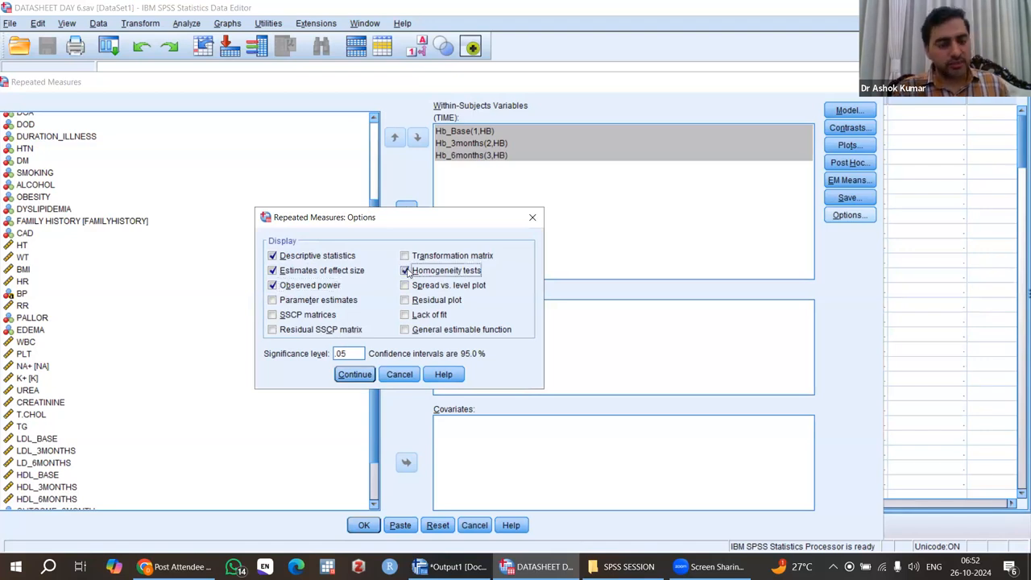
{"action": "left_click", "coordinate": [354, 375]}
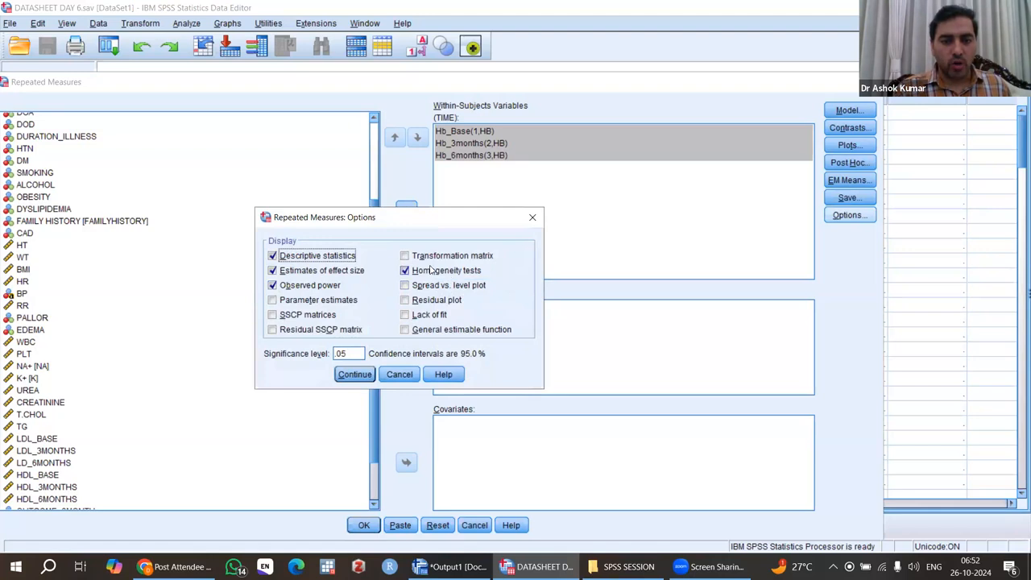
{"action": "left_click", "coordinate": [354, 374]}
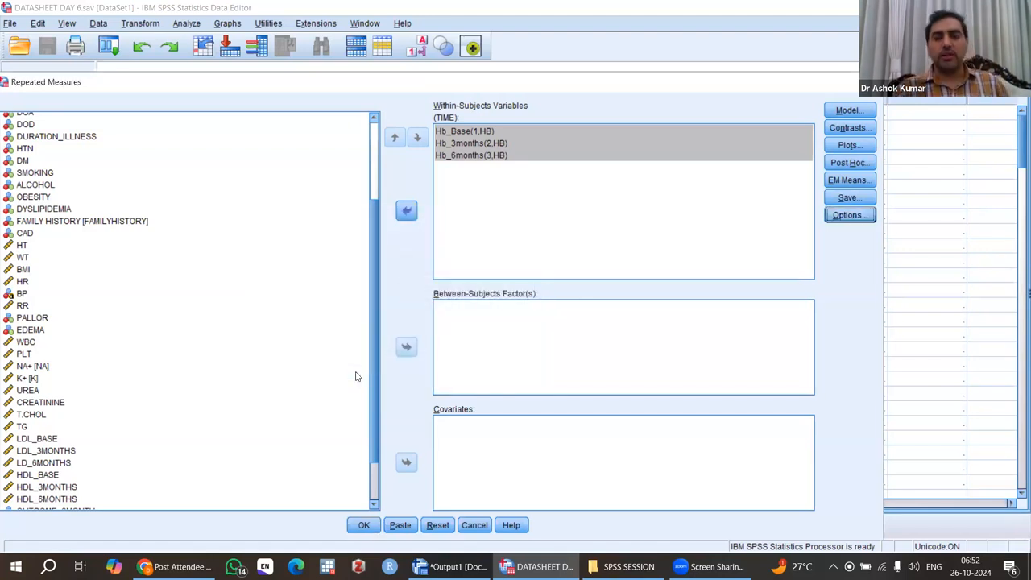
{"action": "left_click", "coordinate": [364, 525]}
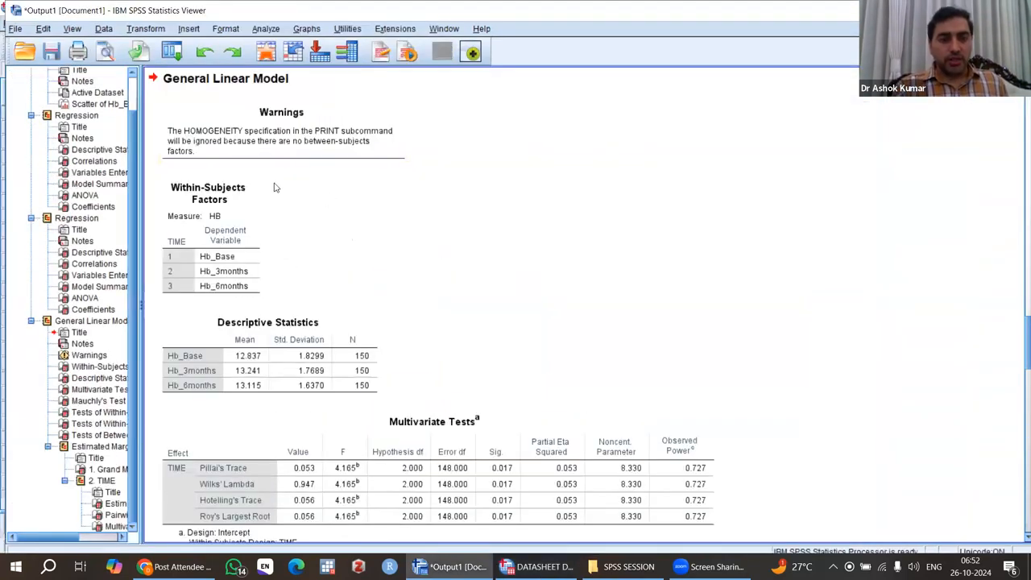
Step: Examine the repeated measures output: within-subjects factors, descriptive statistics, multivariate tests, Mauchly's test and within-subjects effects
{"action": "scroll", "coordinate": [574, 258], "scroll_direction": "down", "scroll_amount": 2}
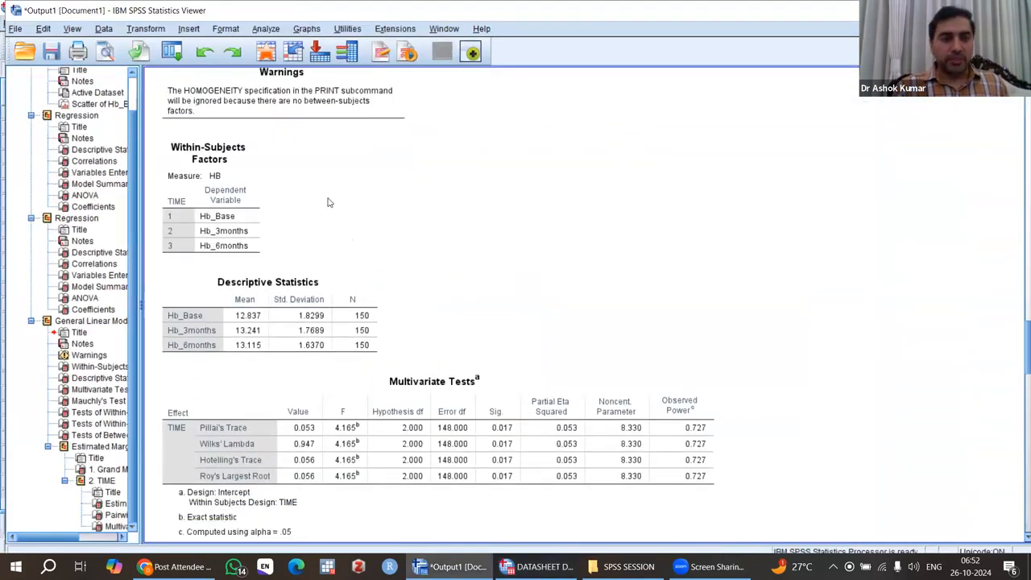
{"action": "scroll", "coordinate": [370, 170], "scroll_direction": "up", "scroll_amount": 3}
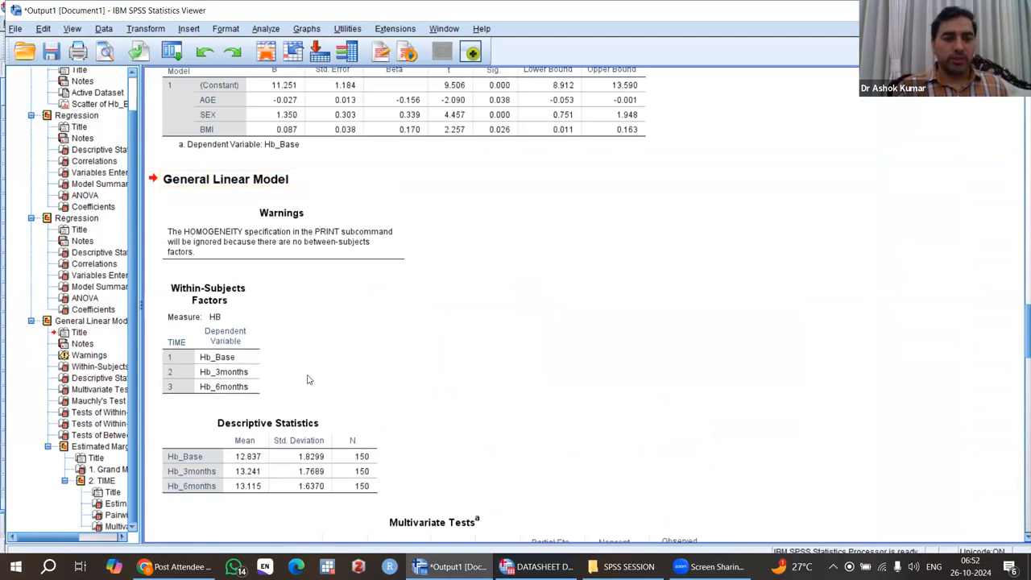
{"action": "scroll", "coordinate": [306, 379], "scroll_direction": "down", "scroll_amount": 2}
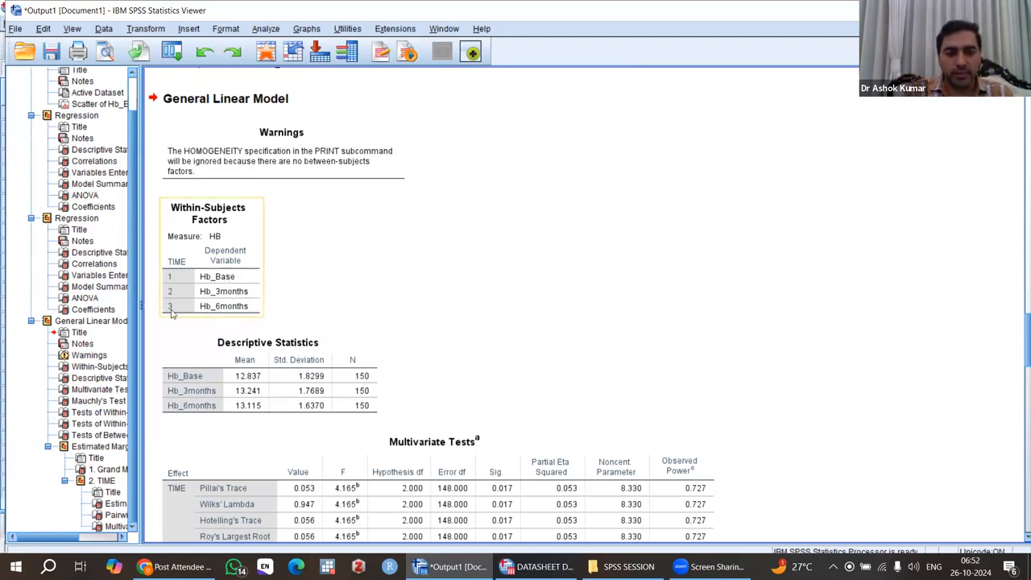
{"action": "scroll", "coordinate": [338, 312], "scroll_direction": "down", "scroll_amount": 3}
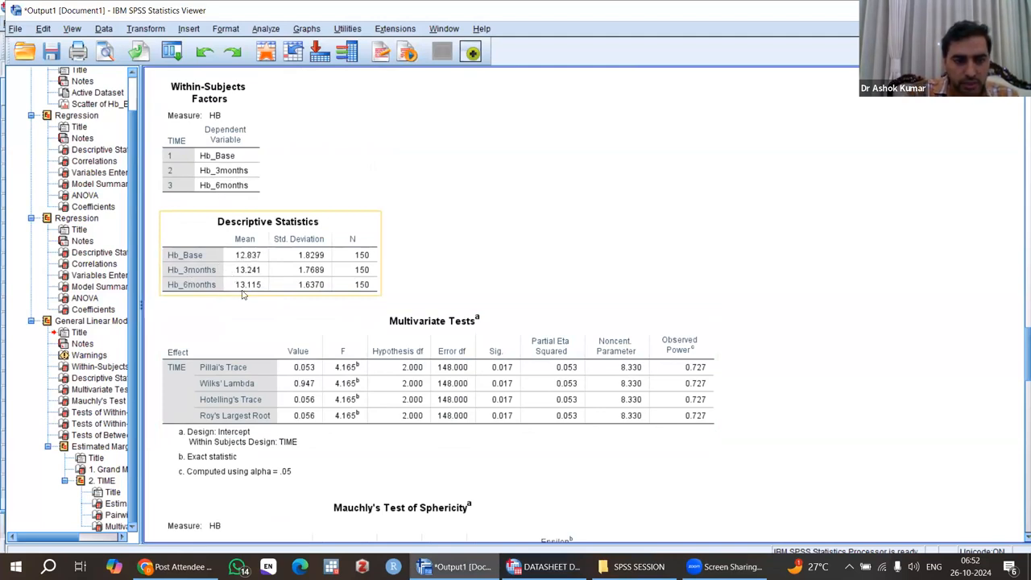
{"action": "left_click", "coordinate": [511, 366]}
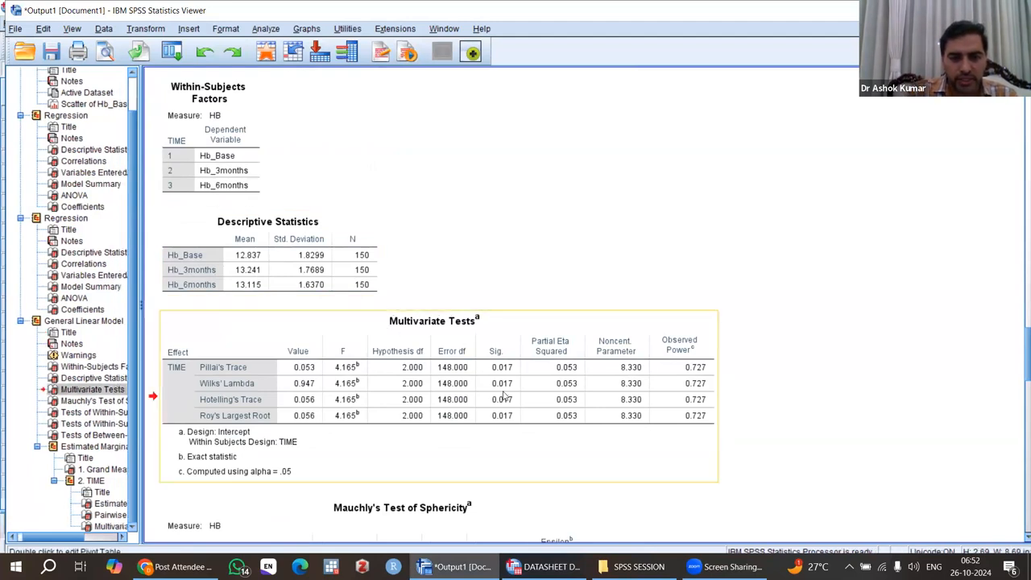
{"action": "scroll", "coordinate": [505, 399], "scroll_direction": "down", "scroll_amount": 5}
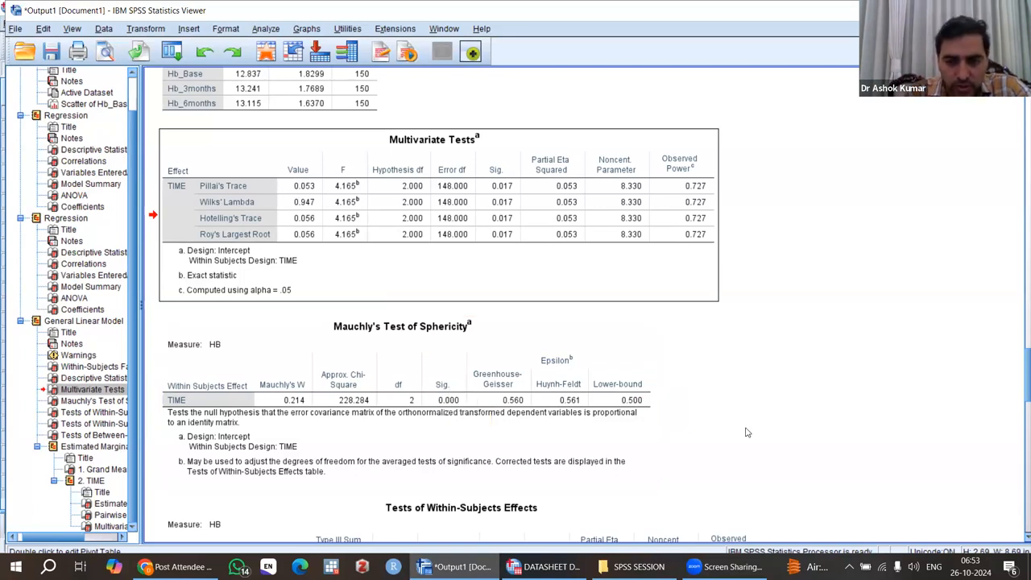
{"action": "scroll", "coordinate": [746, 433], "scroll_direction": "down", "scroll_amount": 5}
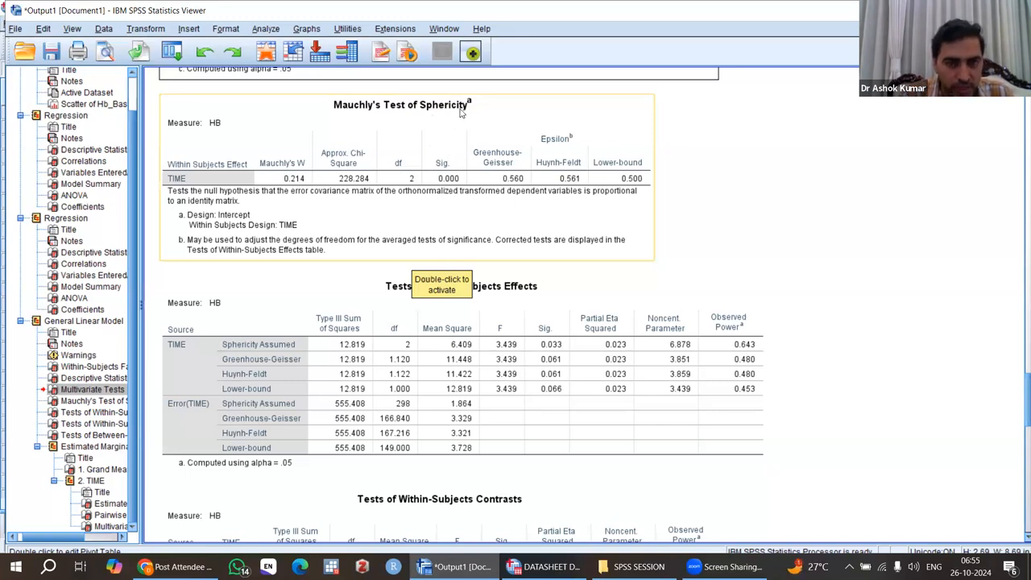
{"action": "left_click", "coordinate": [385, 283]}
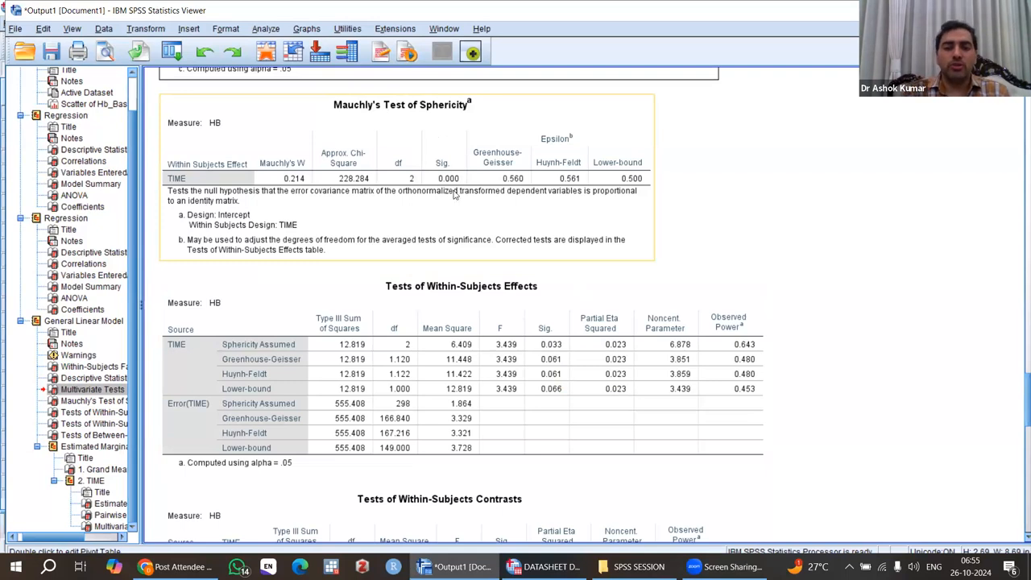
{"action": "left_click", "coordinate": [323, 328]}
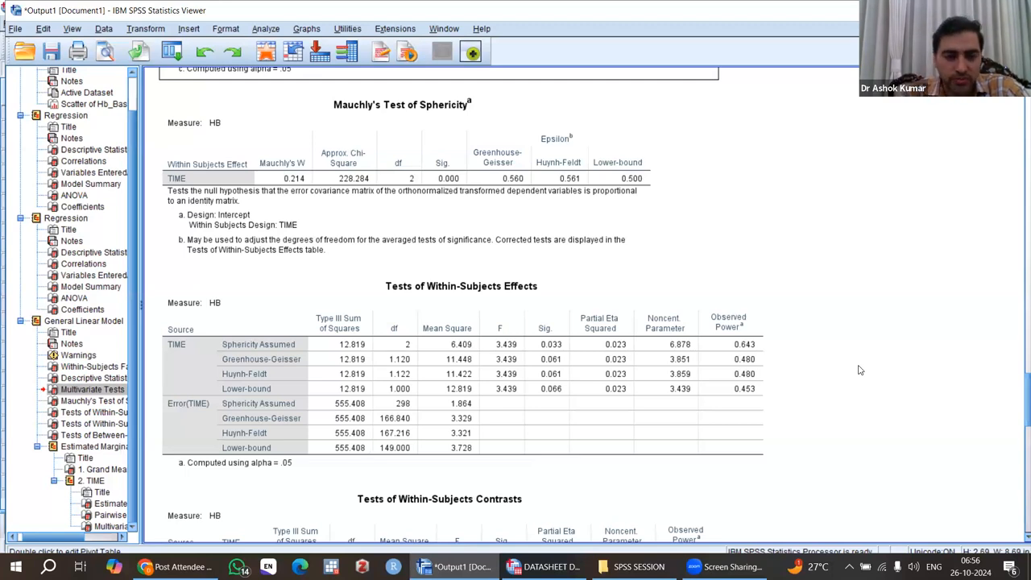
{"action": "left_click", "coordinate": [706, 354]}
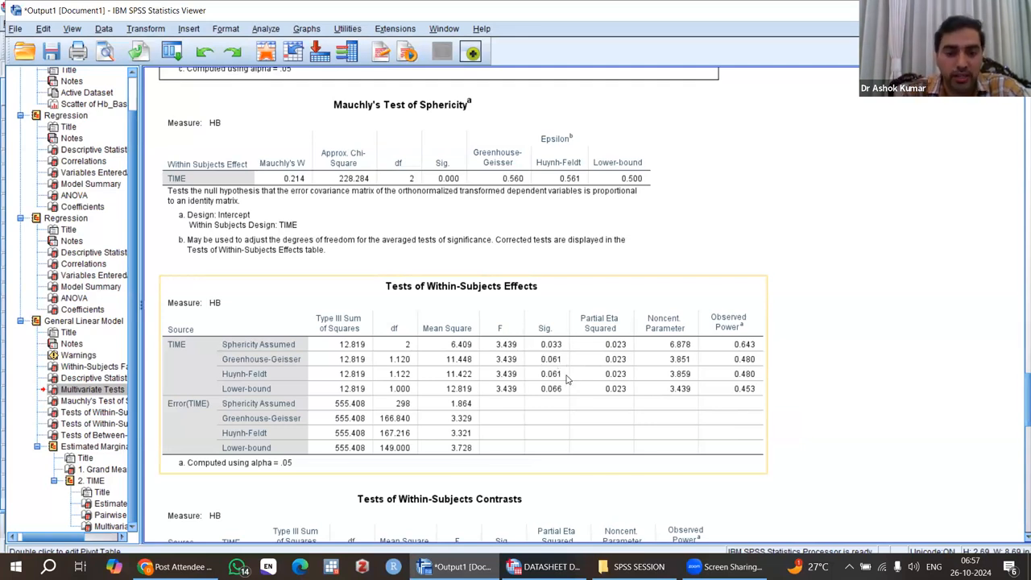
Step: Review the within-subjects contrasts, between-subjects effects, estimated marginal means and Bonferroni pairwise comparisons tables
{"action": "scroll", "coordinate": [566, 379], "scroll_direction": "down", "scroll_amount": 3}
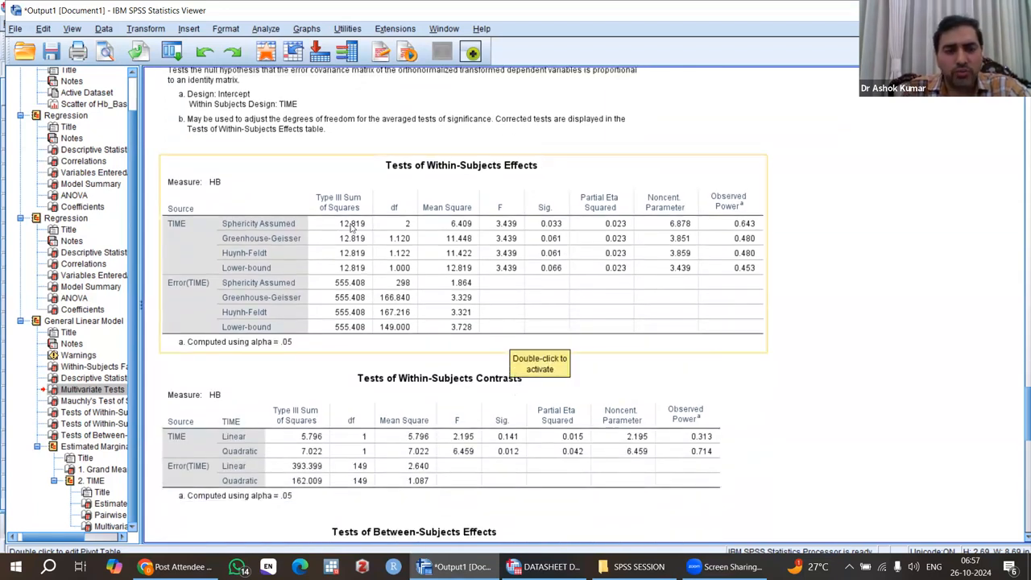
{"action": "scroll", "coordinate": [352, 227], "scroll_direction": "up", "scroll_amount": 3}
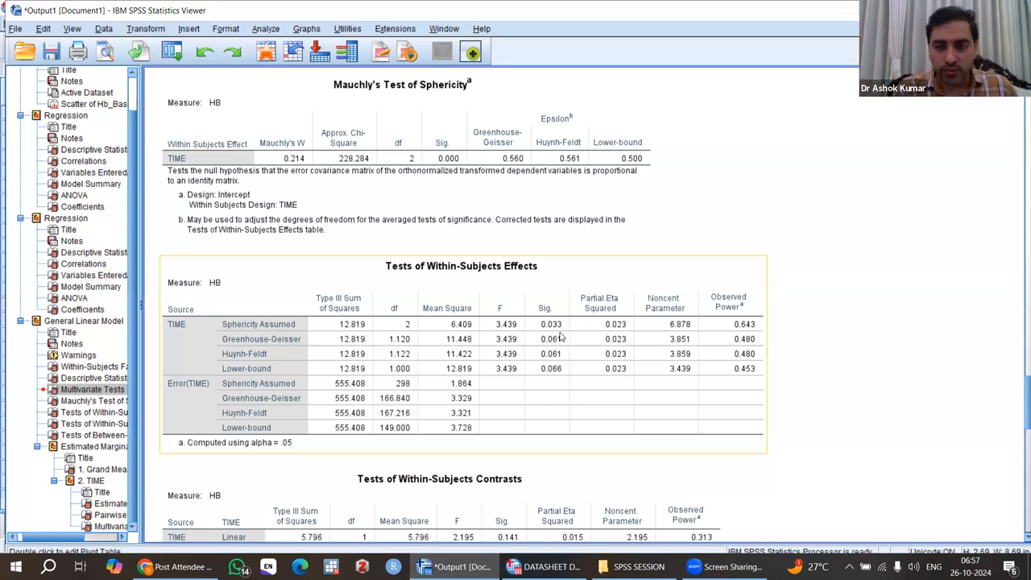
{"action": "scroll", "coordinate": [562, 337], "scroll_direction": "down", "scroll_amount": 8}
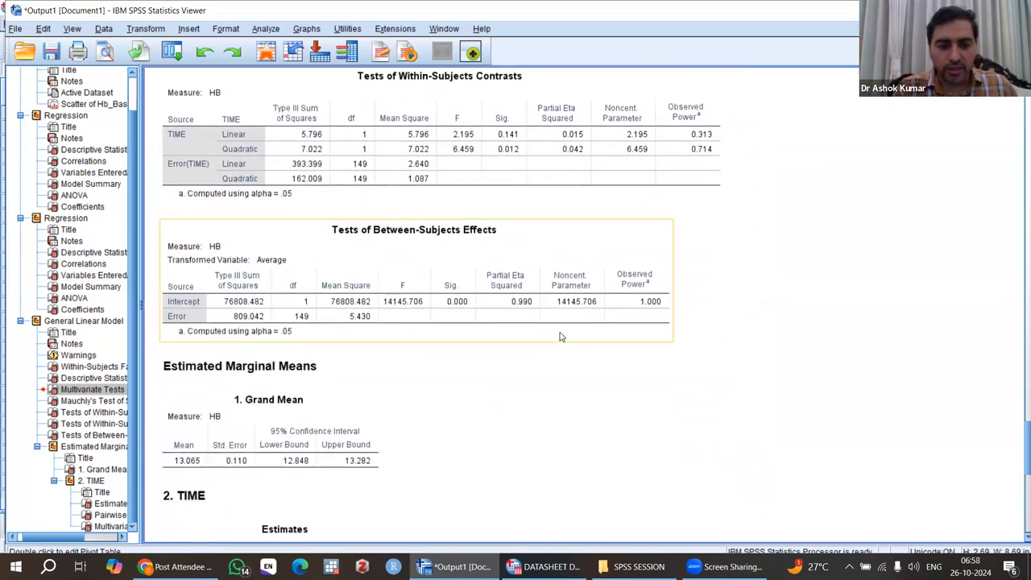
{"action": "scroll", "coordinate": [561, 337], "scroll_direction": "down", "scroll_amount": 9}
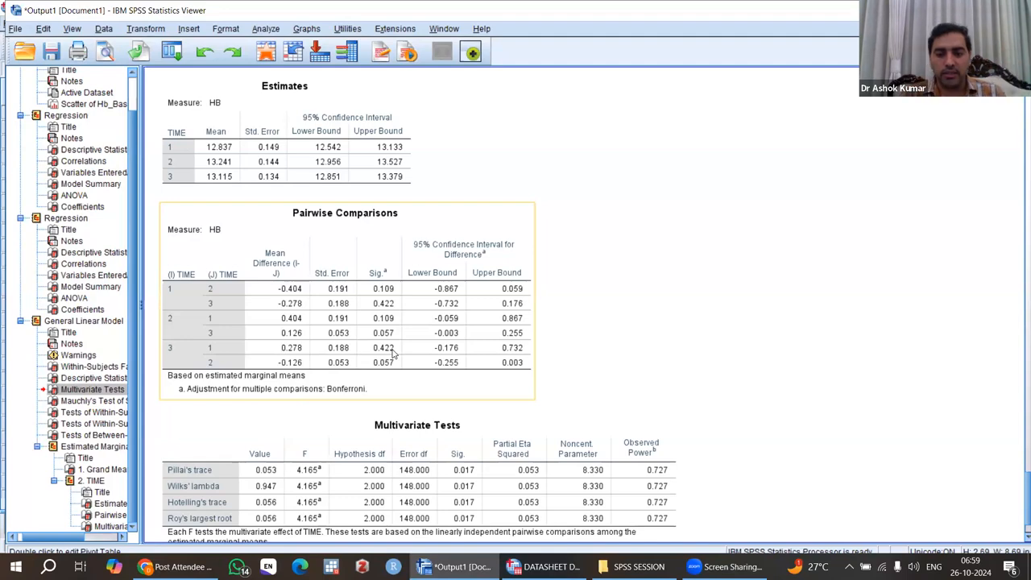
{"action": "scroll", "coordinate": [393, 353], "scroll_direction": "down", "scroll_amount": 2}
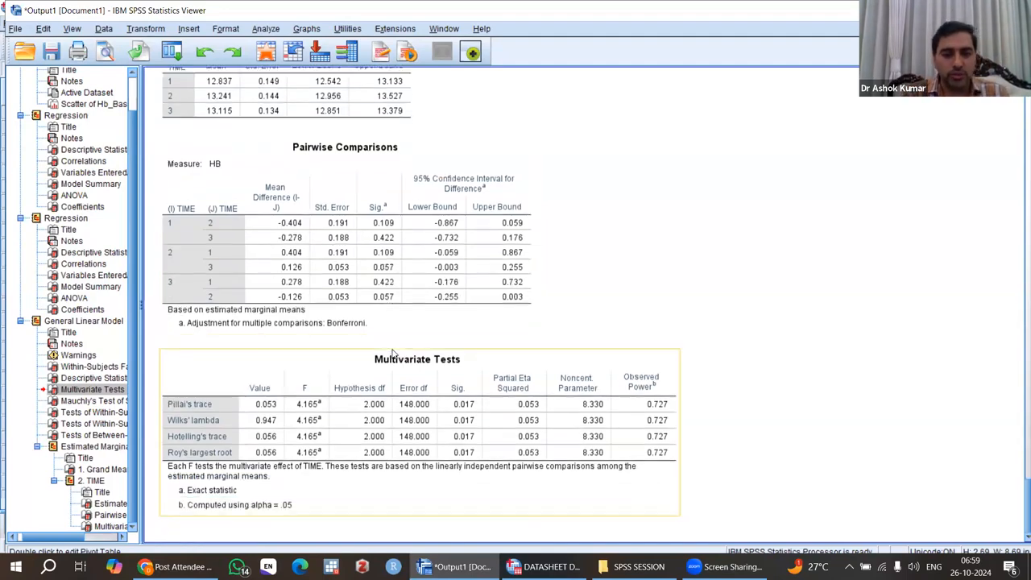
{"action": "scroll", "coordinate": [393, 353], "scroll_direction": "up", "scroll_amount": 20}
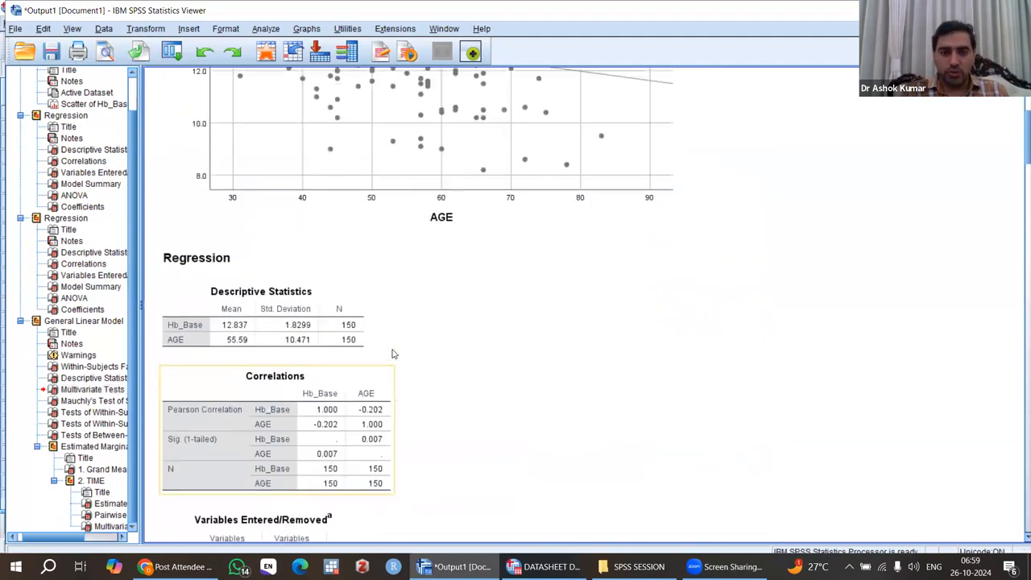
{"action": "scroll", "coordinate": [393, 353], "scroll_direction": "down", "scroll_amount": 20}
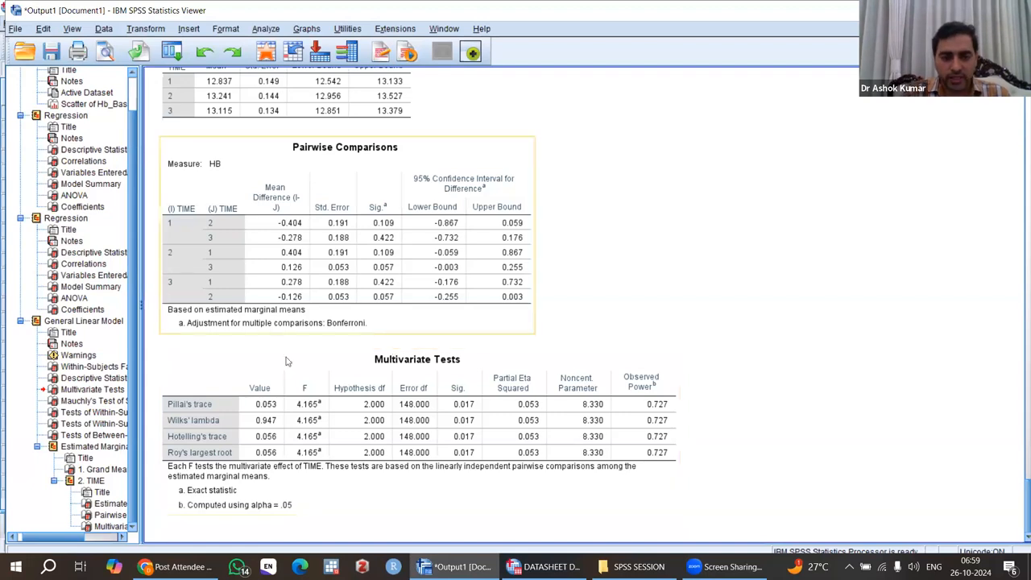
Step: Open the related-samples nonparametric test and assign Hb_Base, Hb_3months and Hb_6months as test fields
{"action": "left_click", "coordinate": [265, 29]}
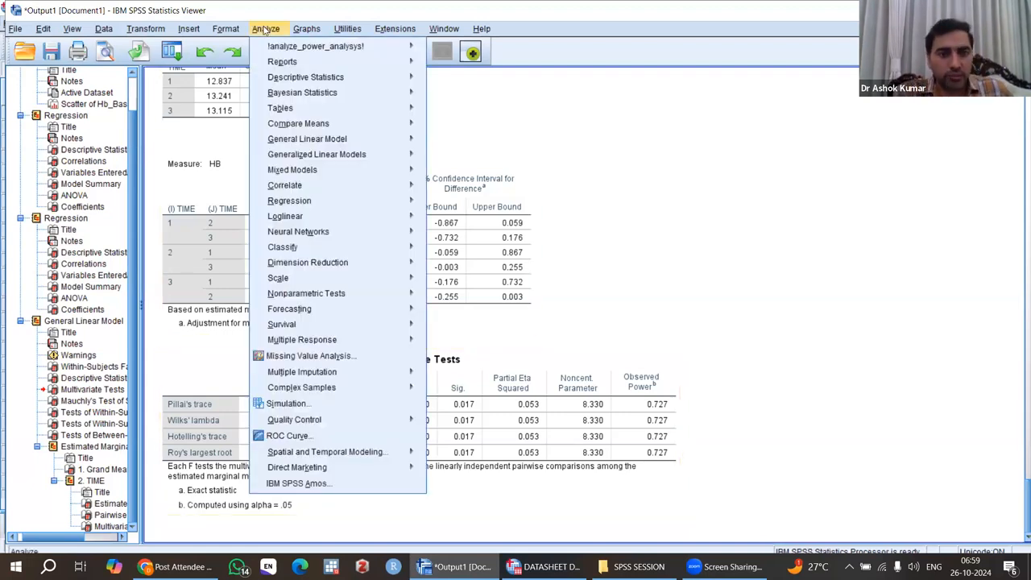
{"action": "mouse_move", "coordinate": [327, 296]}
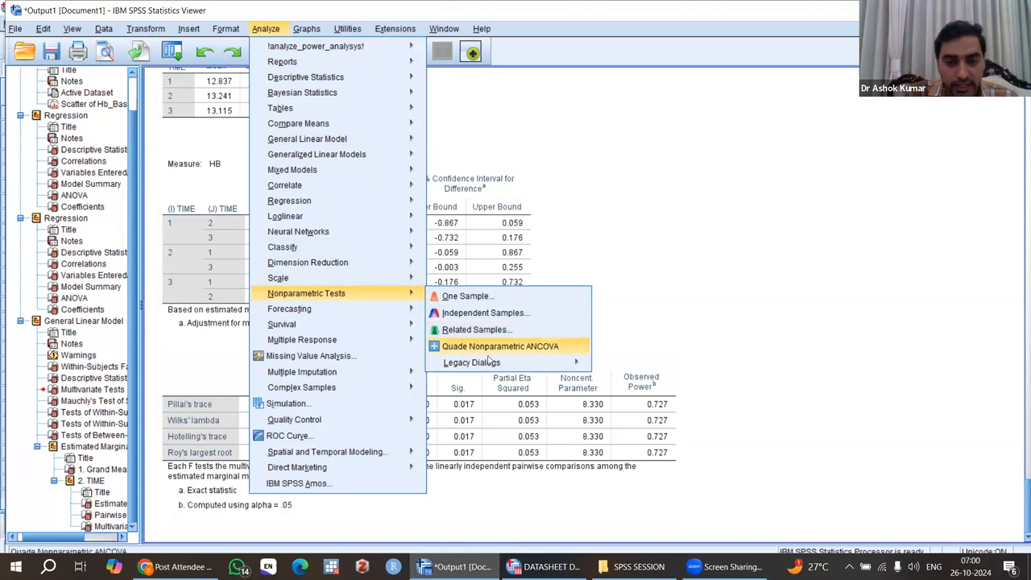
{"action": "mouse_move", "coordinate": [524, 364]}
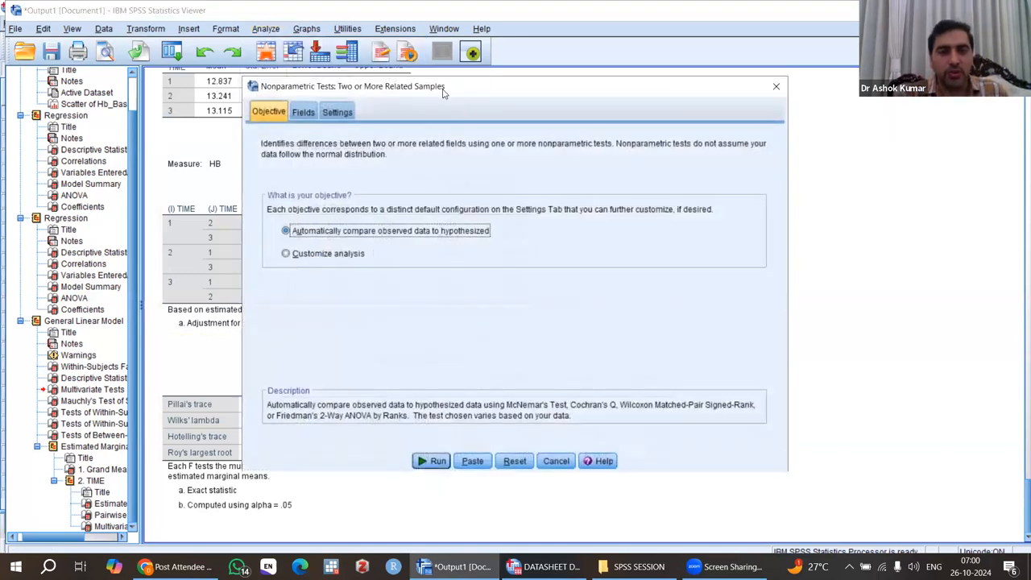
{"action": "left_click_drag", "start_coordinate": [441, 92], "coordinate": [432, 86]}
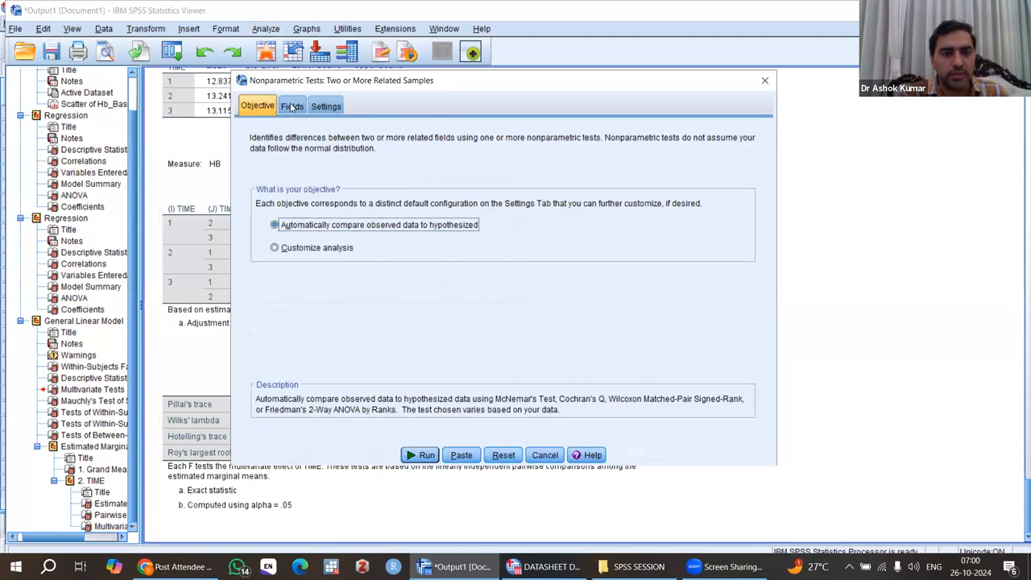
{"action": "left_click", "coordinate": [292, 108]}
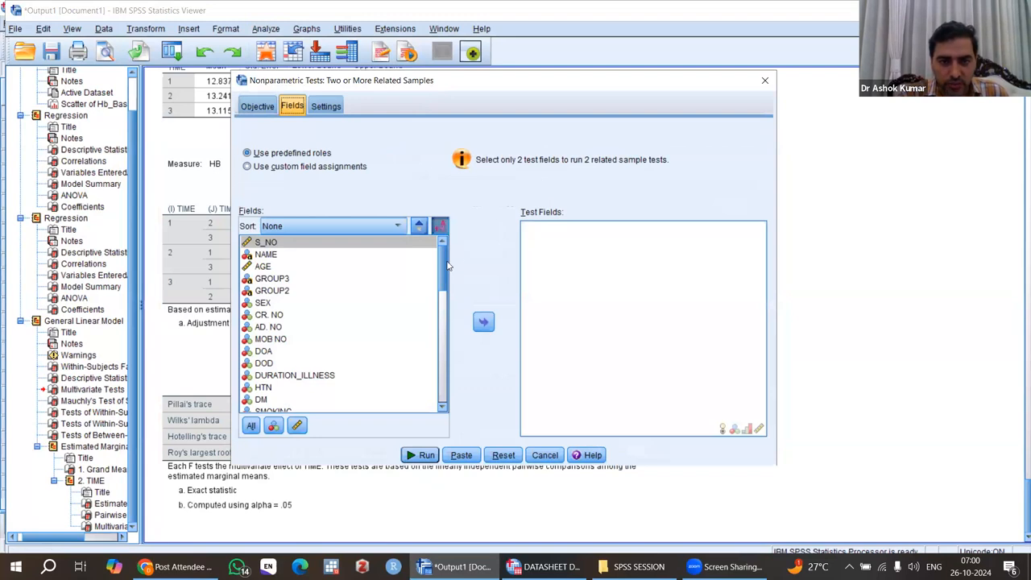
{"action": "left_click_drag", "start_coordinate": [443, 263], "coordinate": [442, 323]}
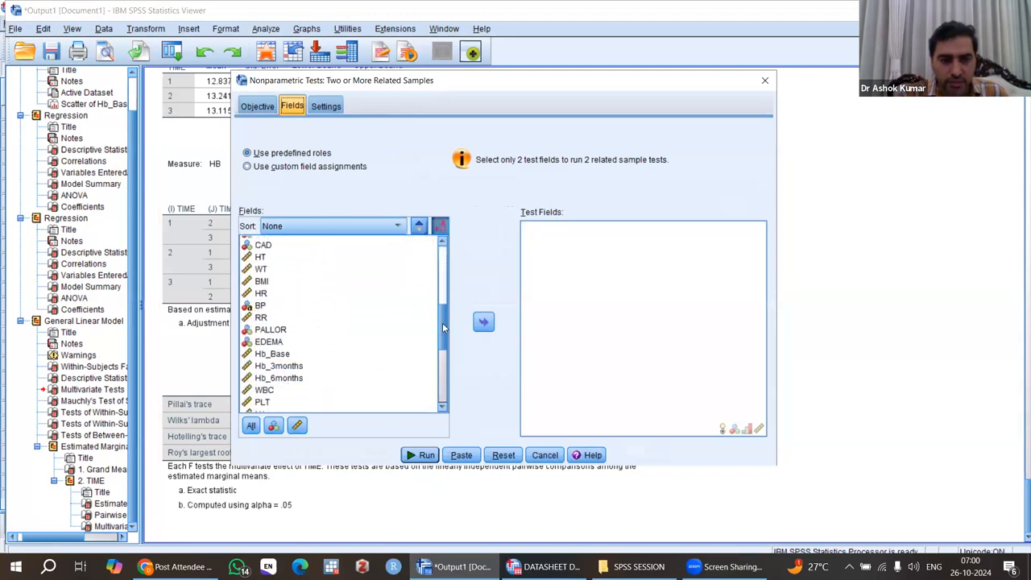
{"action": "left_click", "coordinate": [276, 354]}
{"action": "left_click_drag", "start_coordinate": [275, 355], "coordinate": [278, 378]}
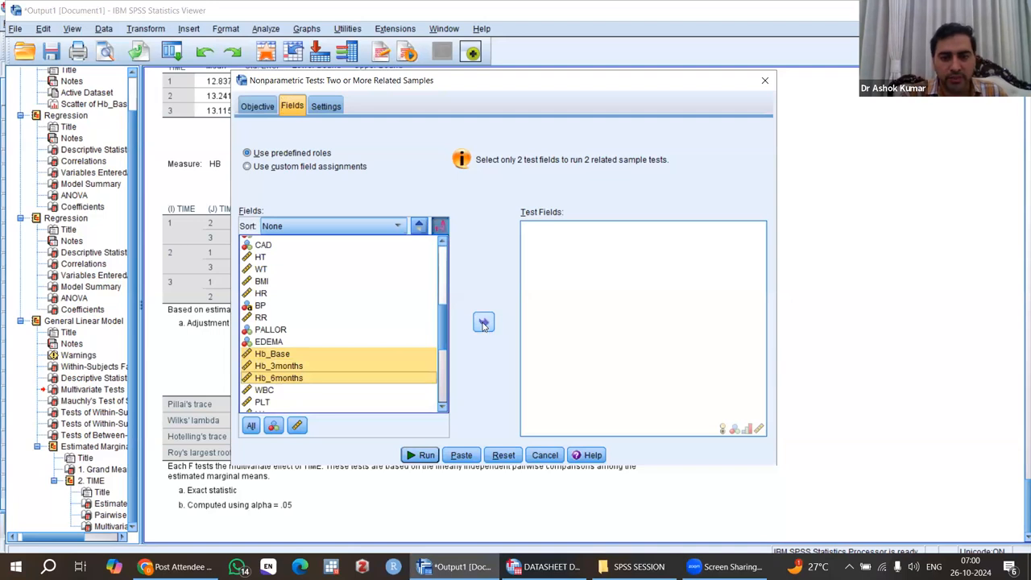
{"action": "left_click", "coordinate": [483, 323]}
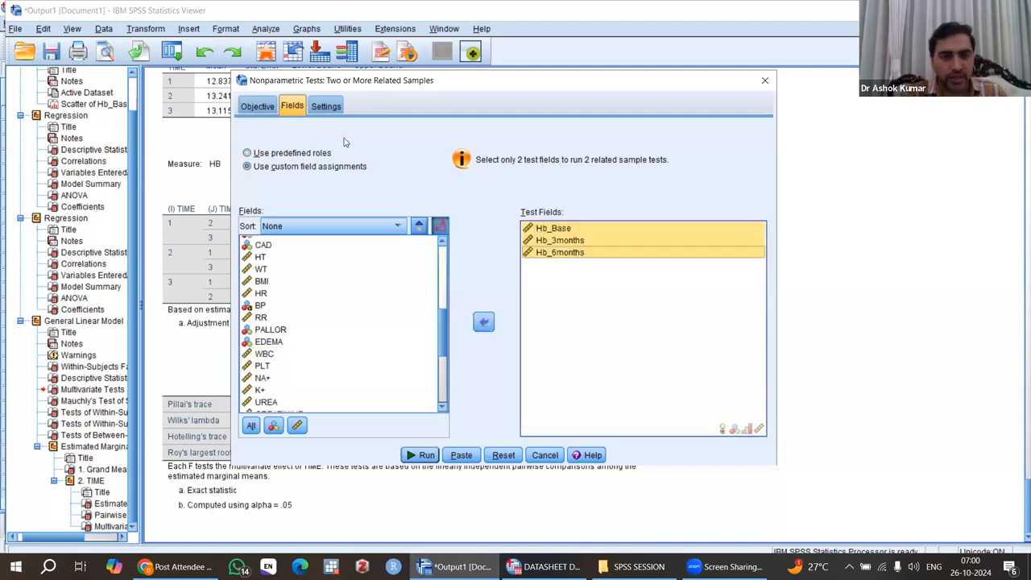
Step: Customize the tests to Friedman's 2-way ANOVA by ranks with all pairwise comparisons, run it and open the hypothesis test summary
{"action": "left_click", "coordinate": [330, 108]}
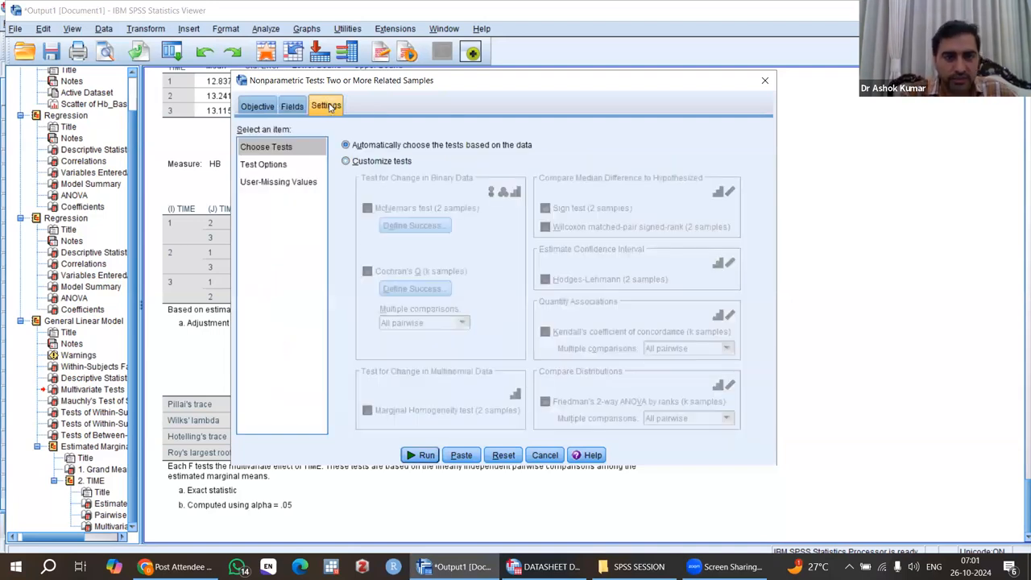
{"action": "left_click", "coordinate": [346, 161]}
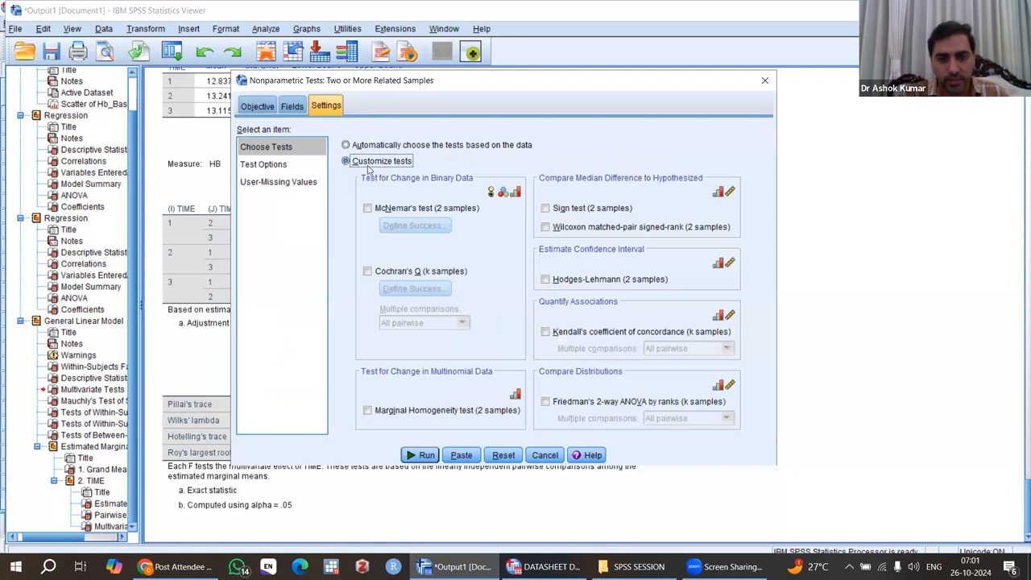
{"action": "left_click", "coordinate": [545, 402]}
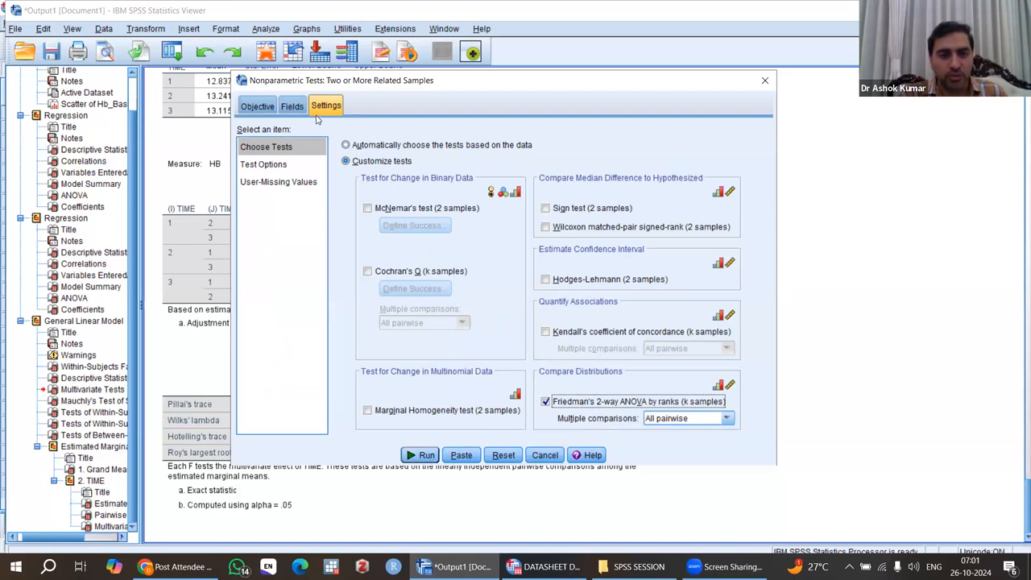
{"action": "left_click", "coordinate": [293, 108]}
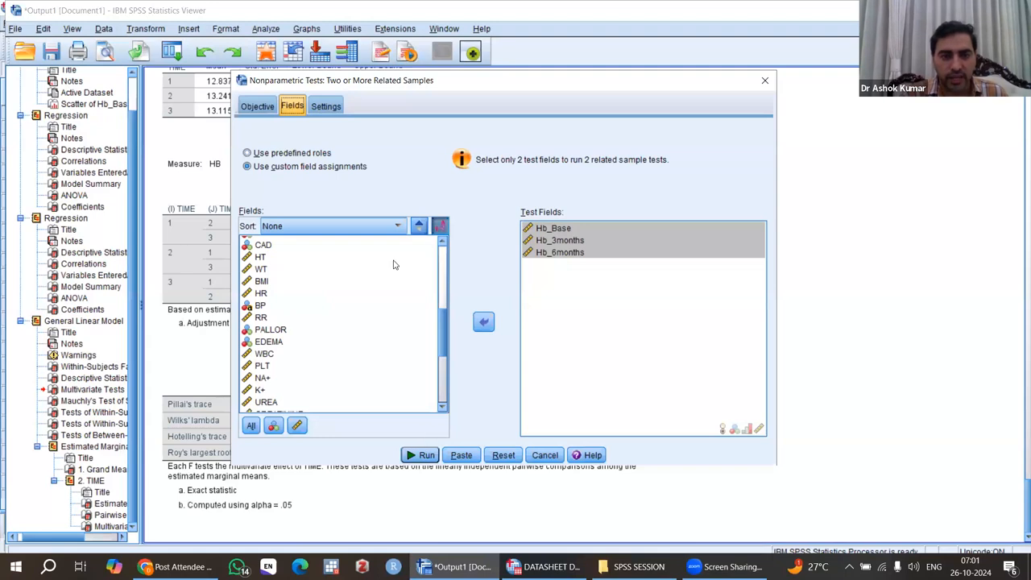
{"action": "left_click", "coordinate": [327, 107]}
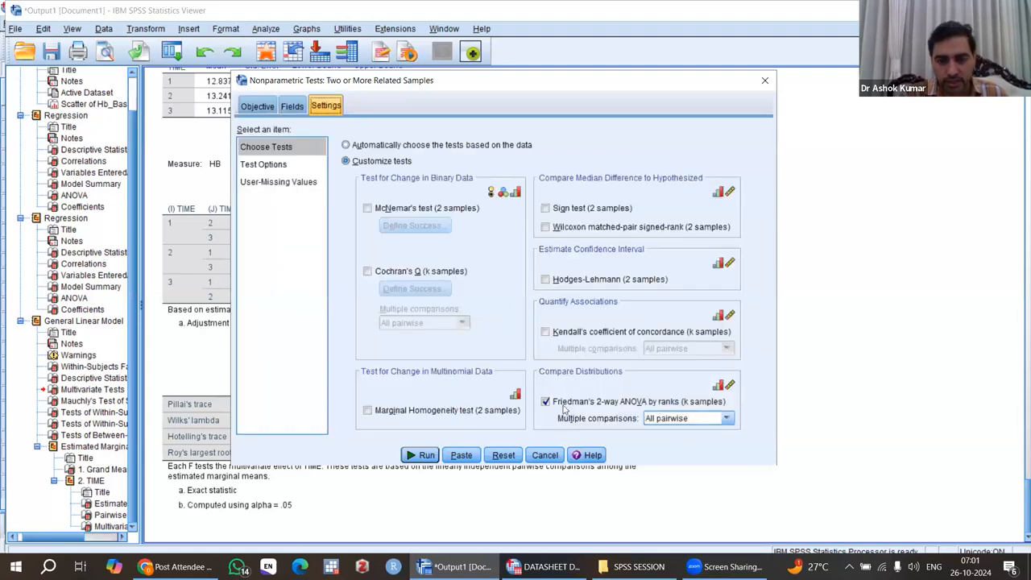
{"action": "left_click", "coordinate": [345, 144]}
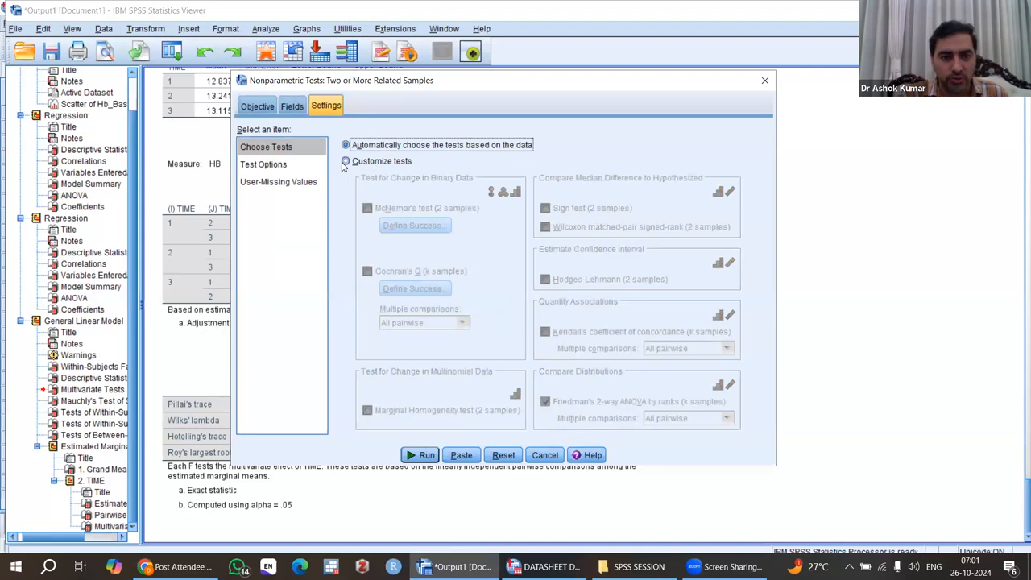
{"action": "left_click", "coordinate": [347, 161]}
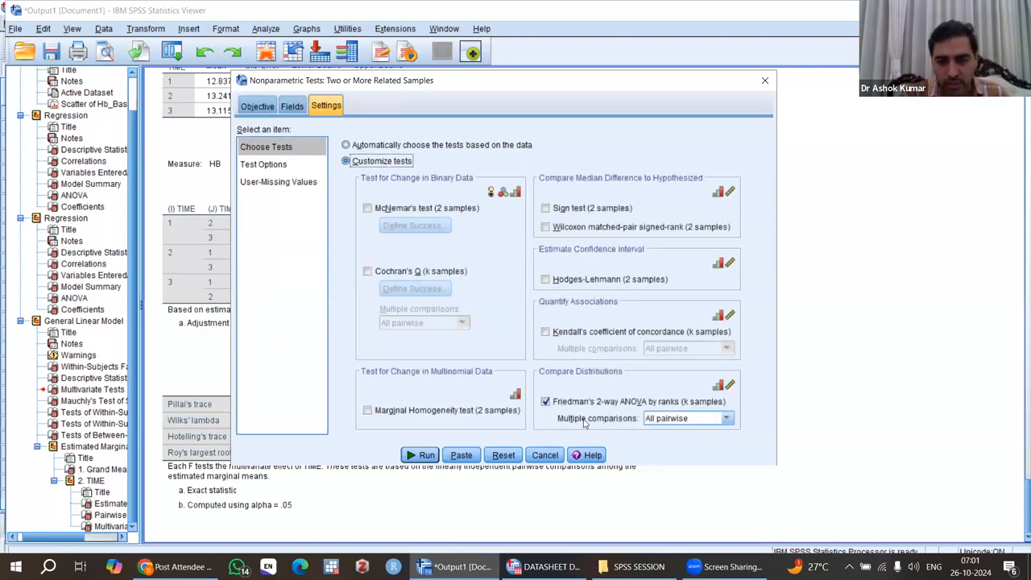
{"action": "left_click", "coordinate": [421, 456]}
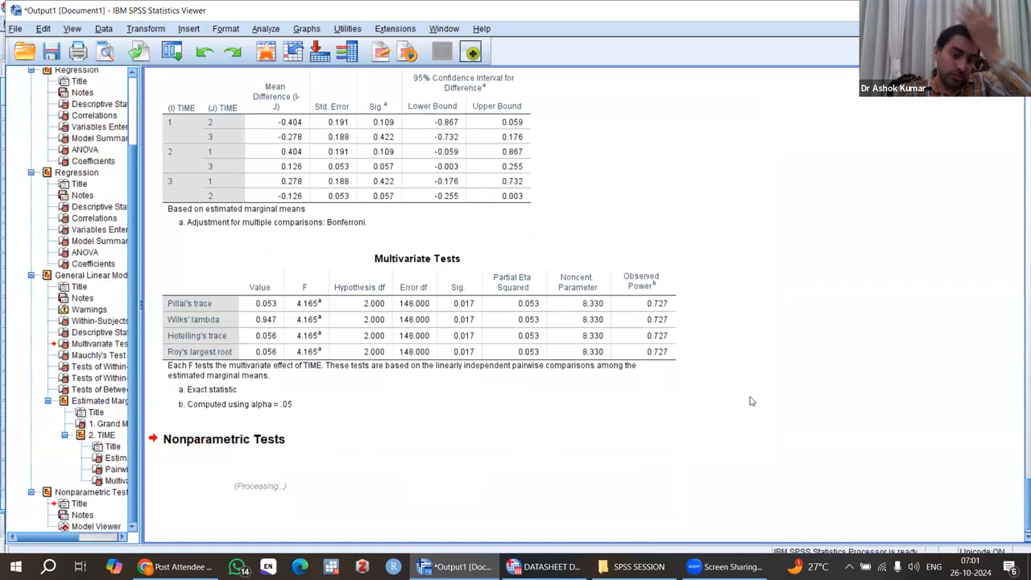
{"action": "scroll", "coordinate": [752, 401], "scroll_direction": "down", "scroll_amount": 3}
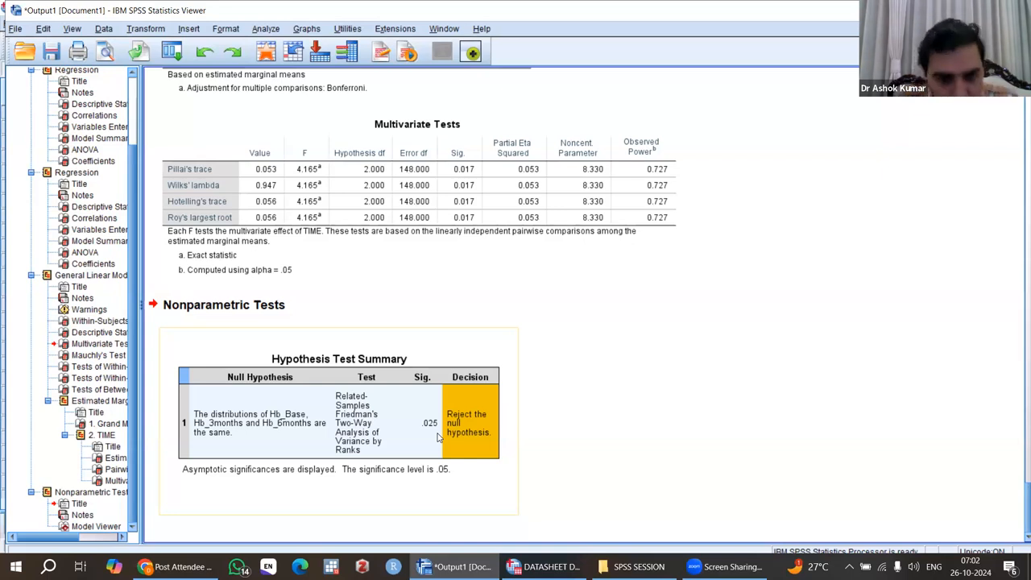
{"action": "left_click", "coordinate": [346, 409]}
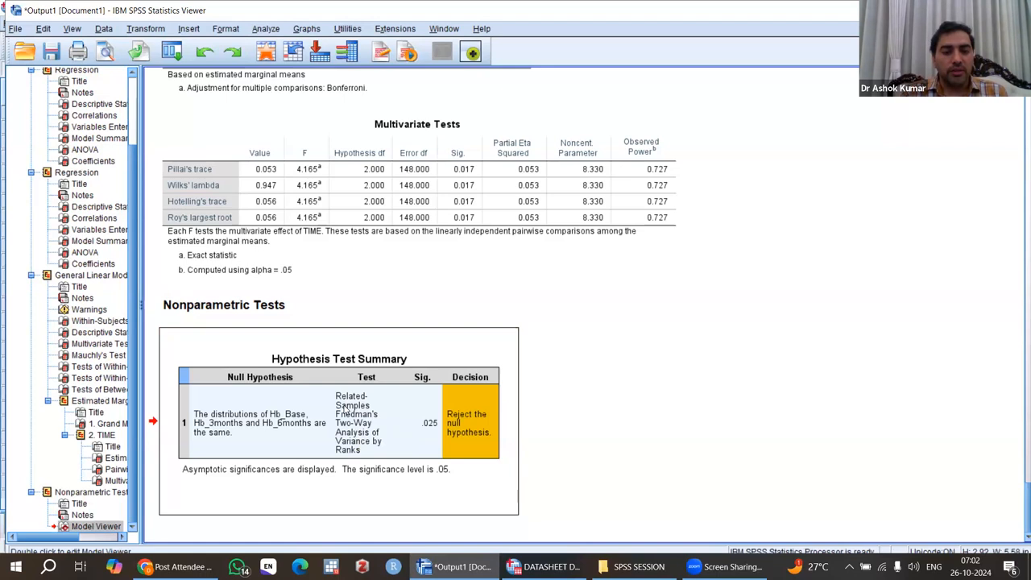
Step: Open the Friedman test result in the model viewer, display its pairwise comparisons, and close the viewer
{"action": "double_click", "coordinate": [346, 410]}
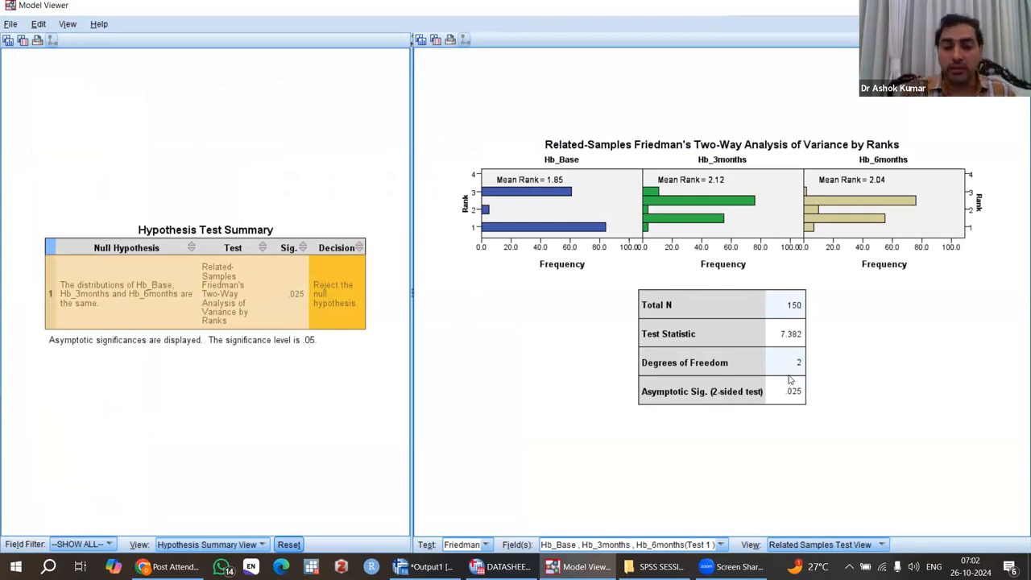
{"action": "left_click", "coordinate": [824, 545]}
{"action": "left_click", "coordinate": [824, 545]}
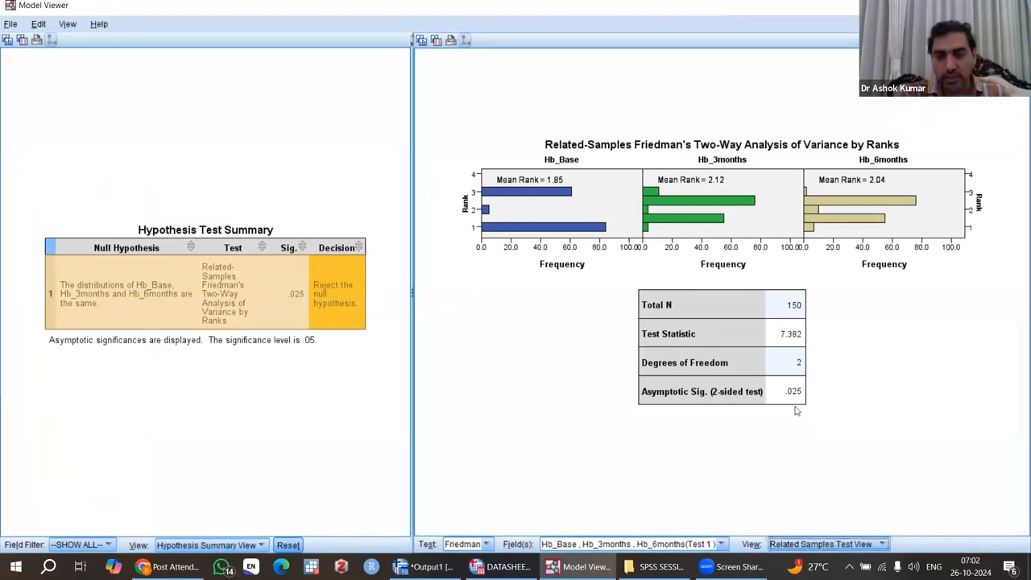
{"action": "left_click", "coordinate": [822, 545]}
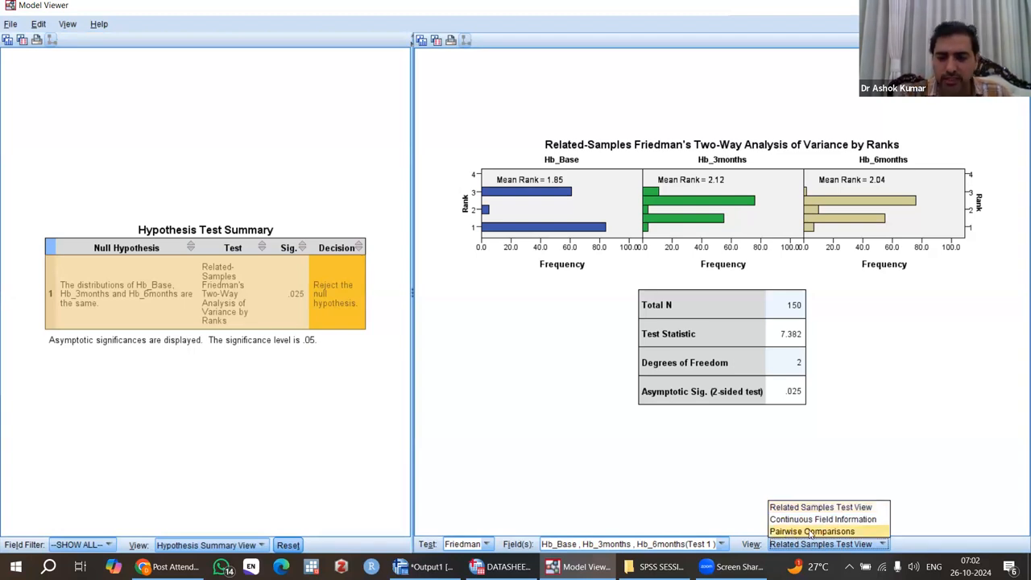
{"action": "left_click", "coordinate": [812, 531]}
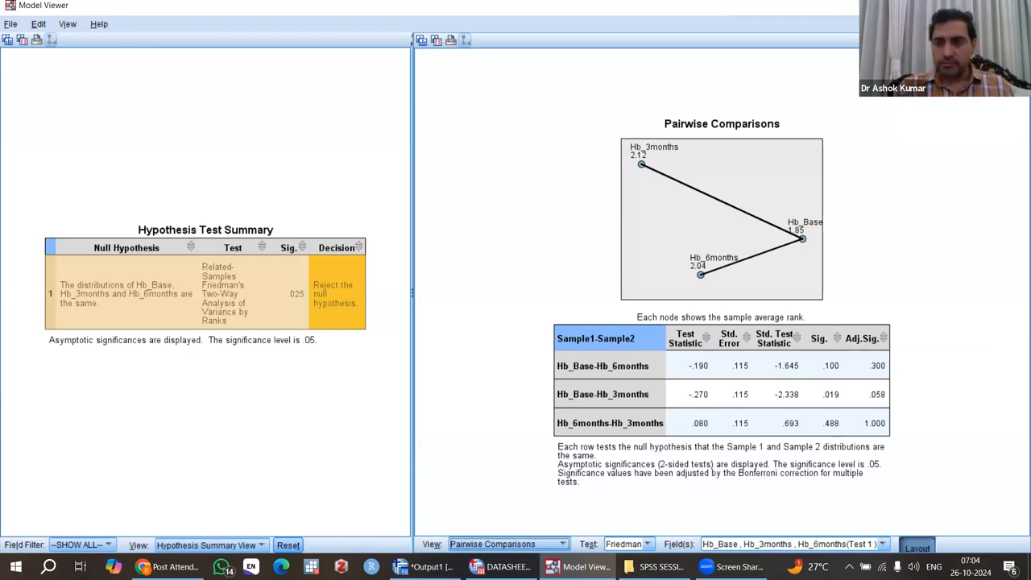
{"action": "left_click", "coordinate": [659, 345]}
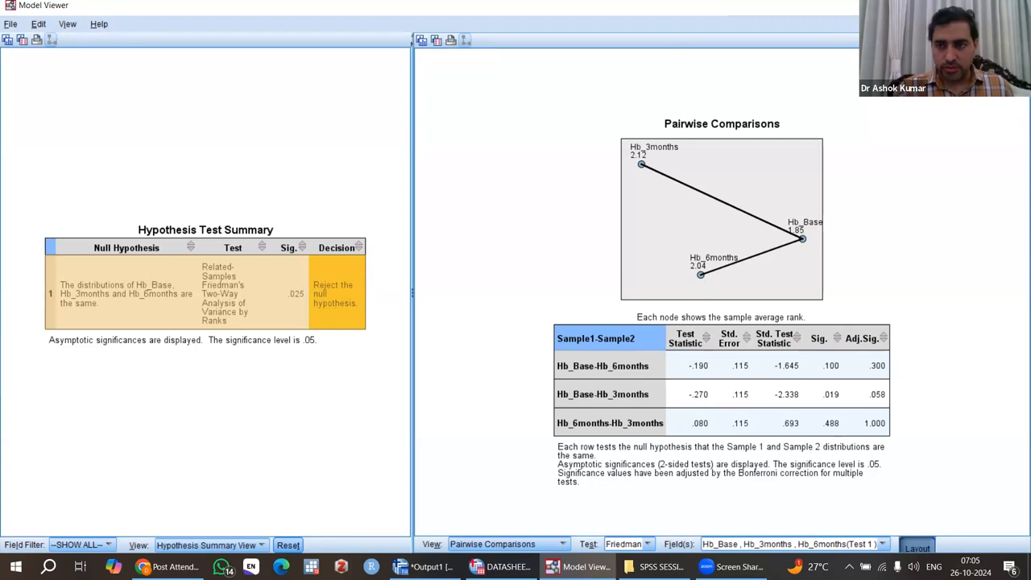
{"action": "left_click", "coordinate": [1015, 6]}
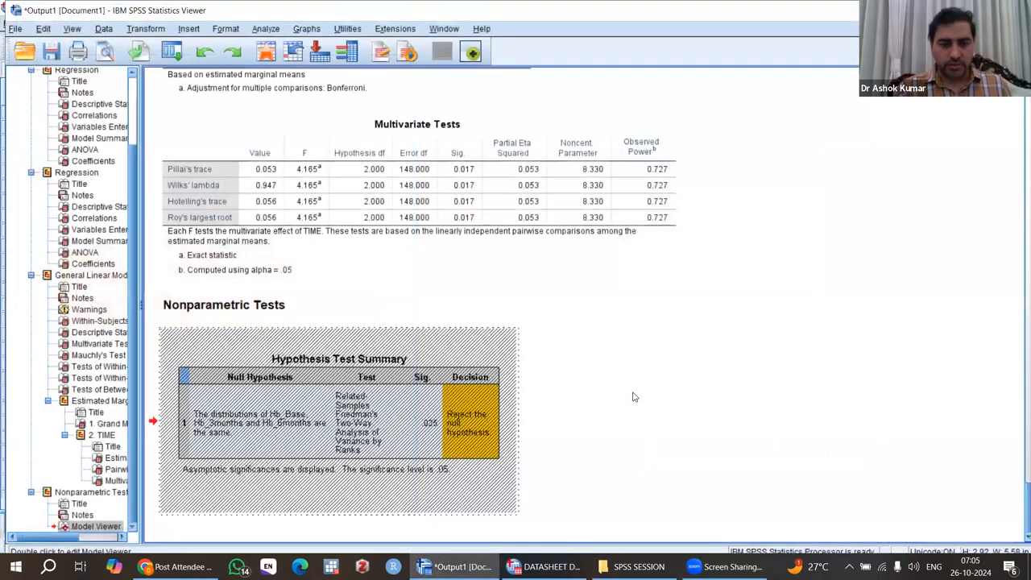
{"action": "left_click", "coordinate": [634, 397]}
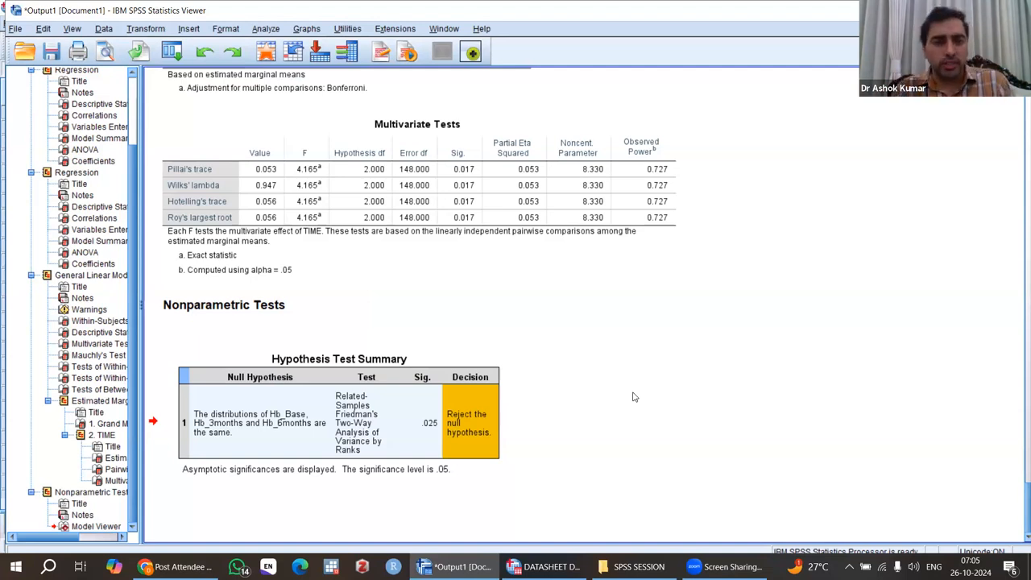
Step: Switch to the data editor and examine the OUTCOME_3MONTH and OUTCOME_6MONTHS columns
{"action": "left_click", "coordinate": [311, 145]}
{"action": "left_click", "coordinate": [556, 566]}
{"action": "left_click_drag", "start_coordinate": [233, 504], "coordinate": [877, 504]}
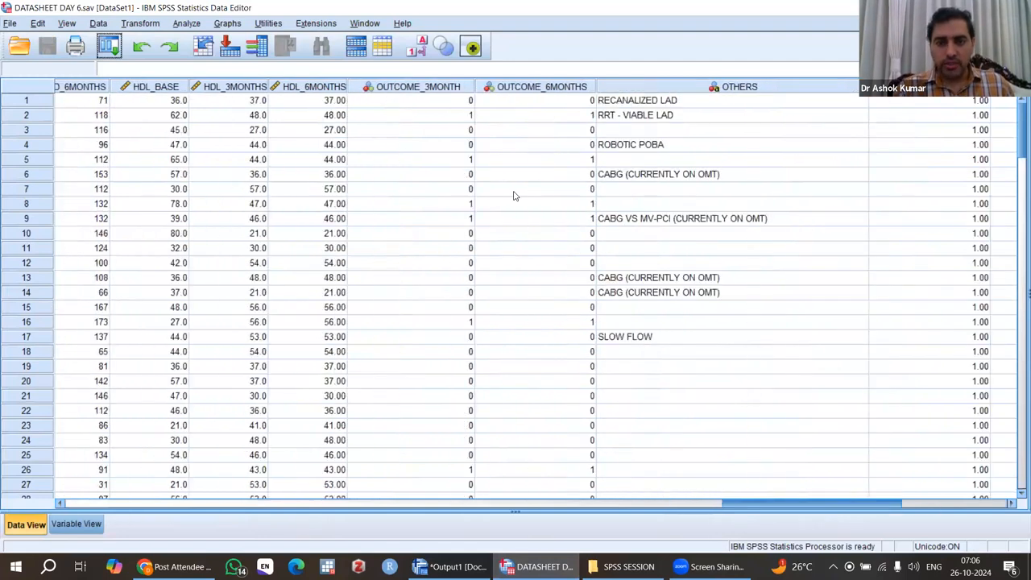
{"action": "left_click", "coordinate": [421, 87]}
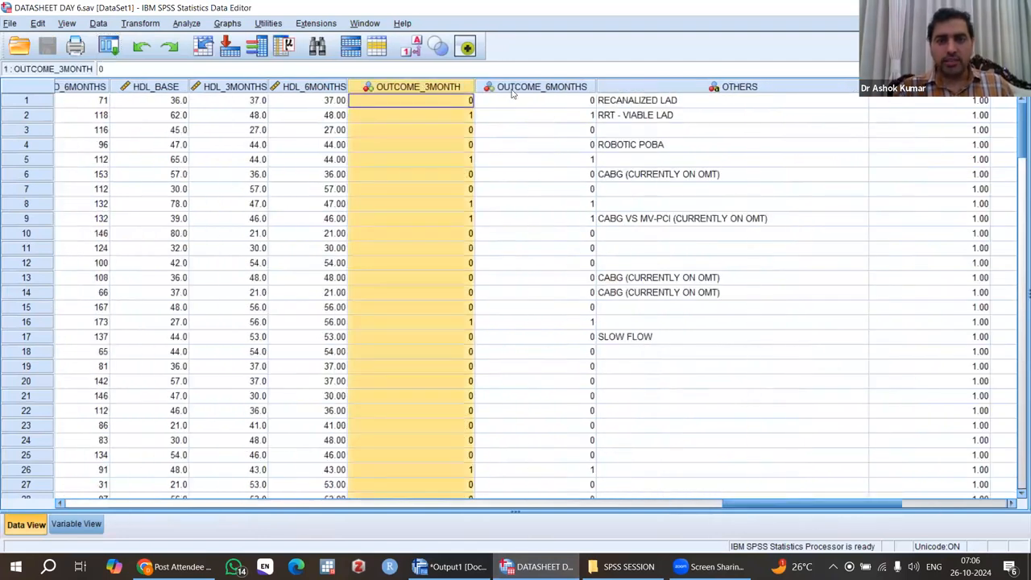
{"action": "left_click", "coordinate": [514, 90]}
{"action": "left_click", "coordinate": [438, 86]}
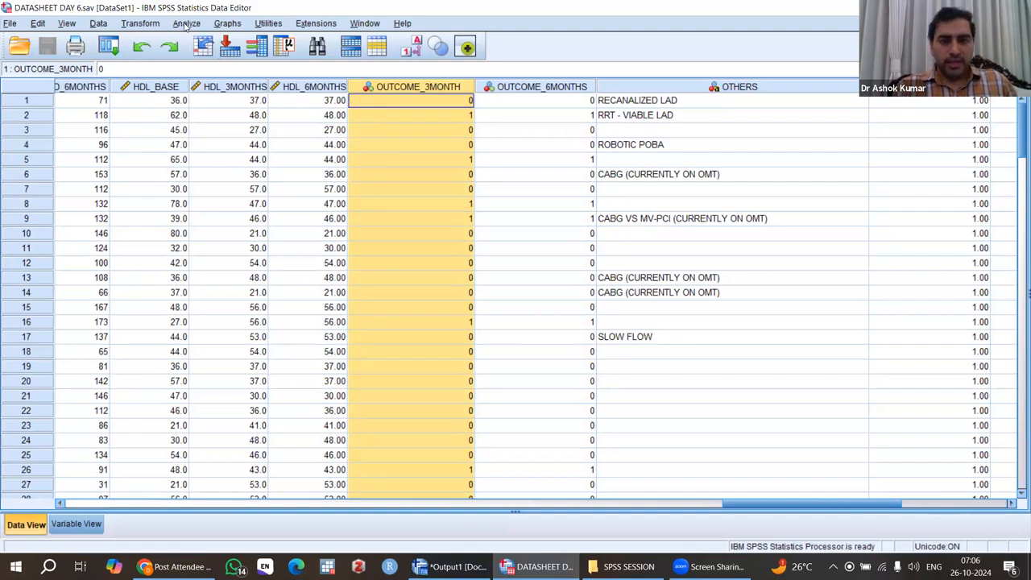
Step: Open Crosstabs with OUTCOME_3MONTH as the row variable and OUTCOME_6MONTHS as the column variable
{"action": "left_click", "coordinate": [185, 24]}
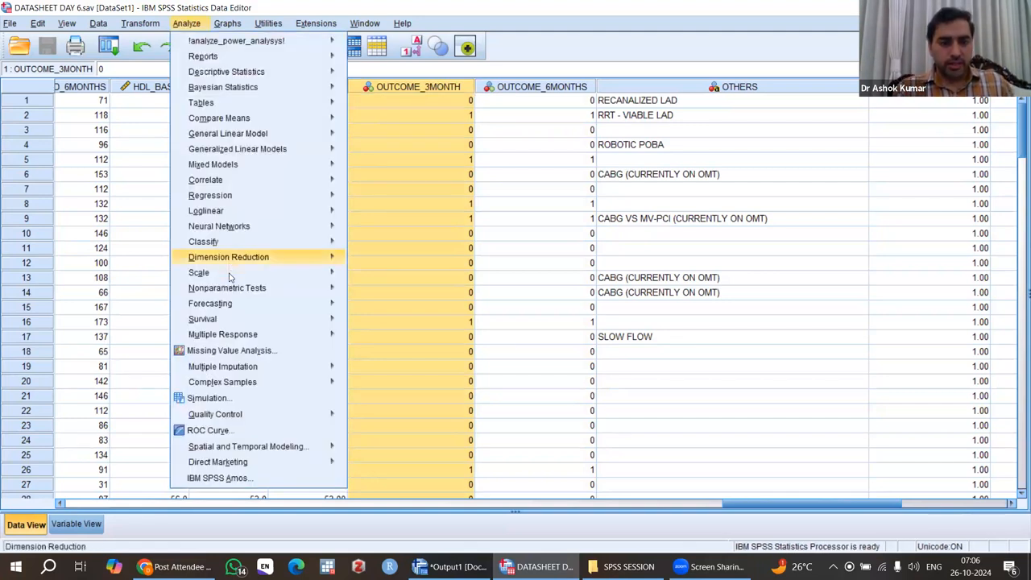
{"action": "mouse_move", "coordinate": [234, 293]}
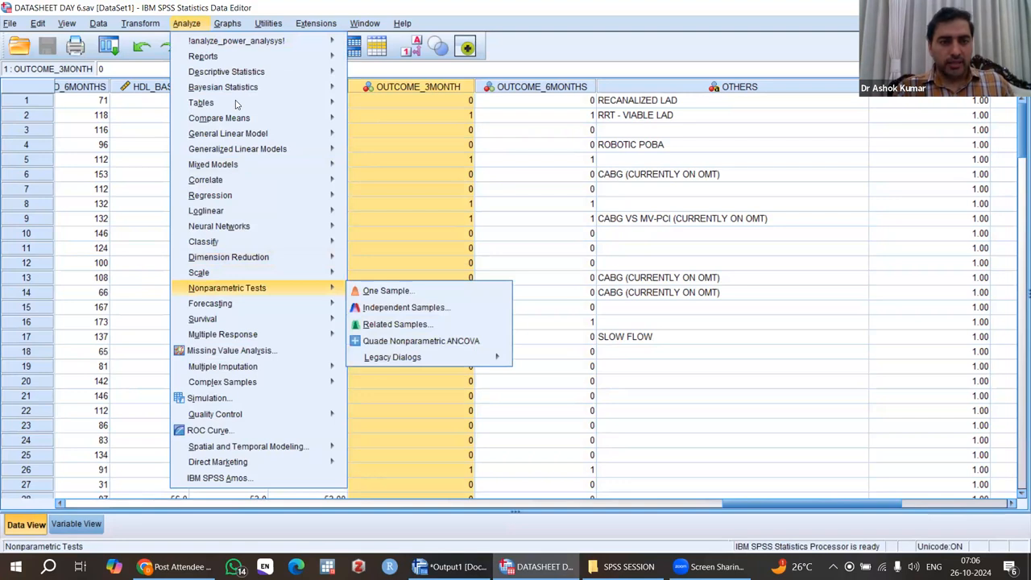
{"action": "mouse_move", "coordinate": [240, 76]}
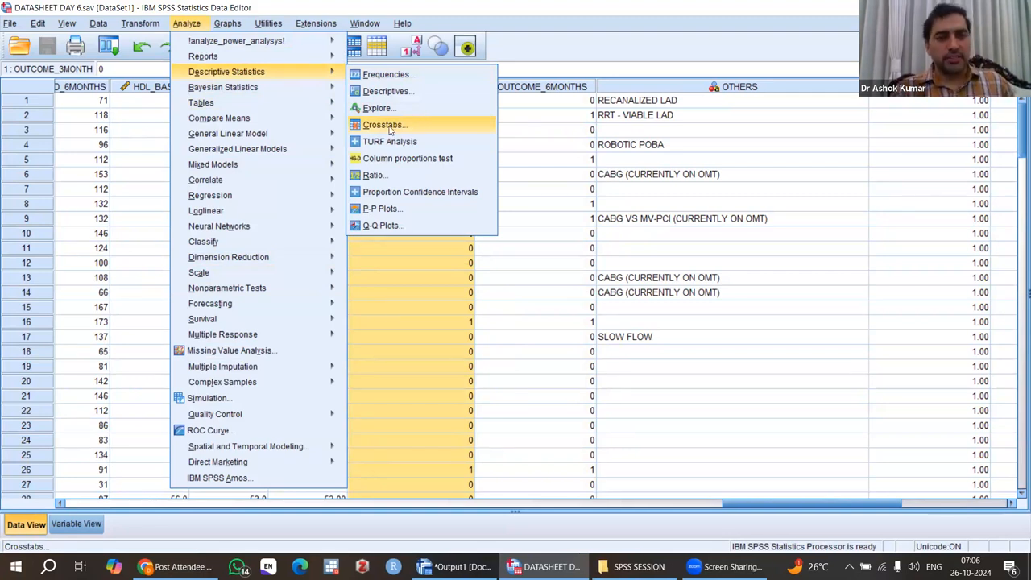
{"action": "left_click", "coordinate": [384, 125]}
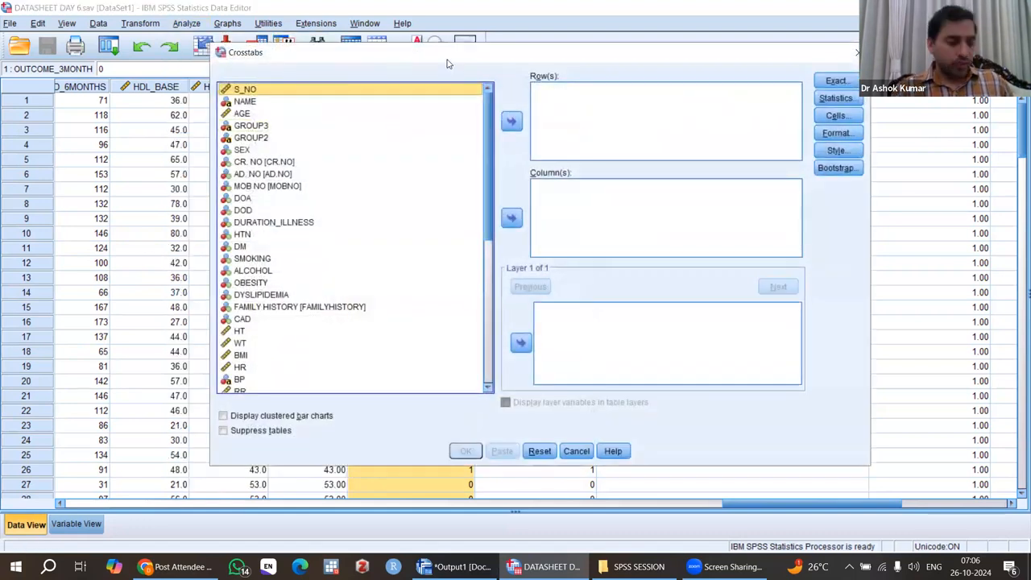
{"action": "left_click_drag", "start_coordinate": [445, 63], "coordinate": [432, 58]}
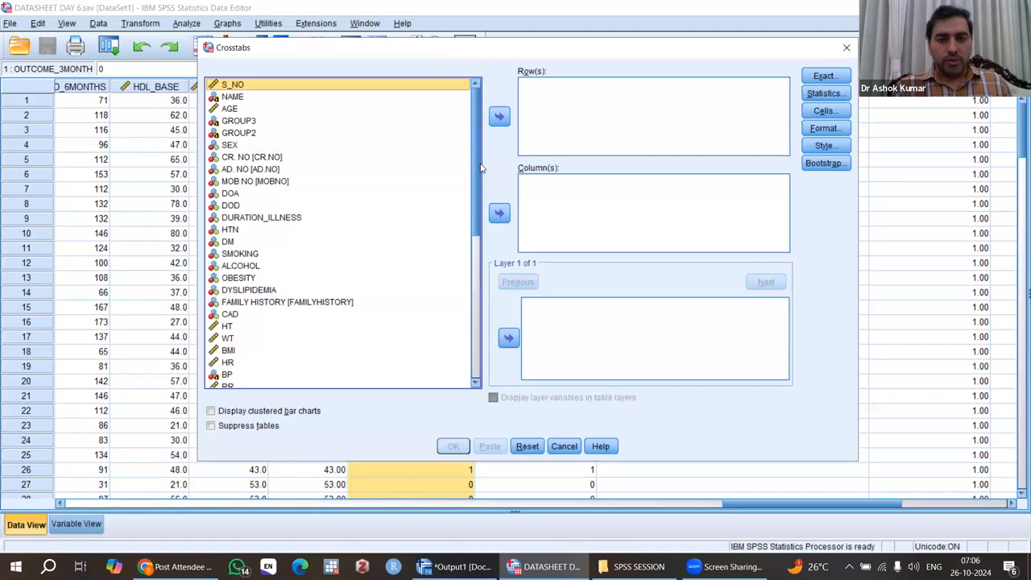
{"action": "scroll", "coordinate": [480, 187], "scroll_direction": "down", "scroll_amount": 8}
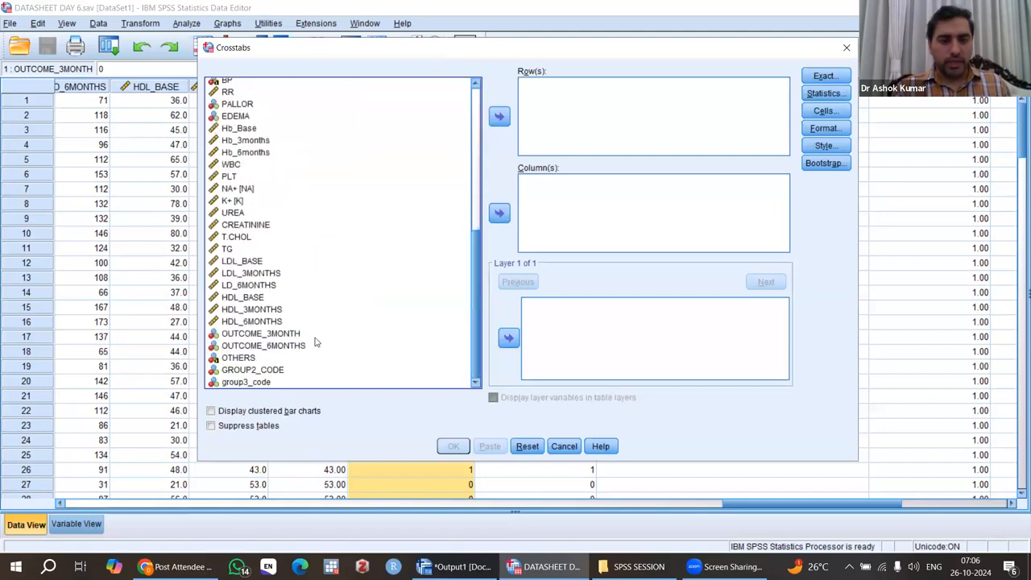
{"action": "left_click", "coordinate": [264, 336]}
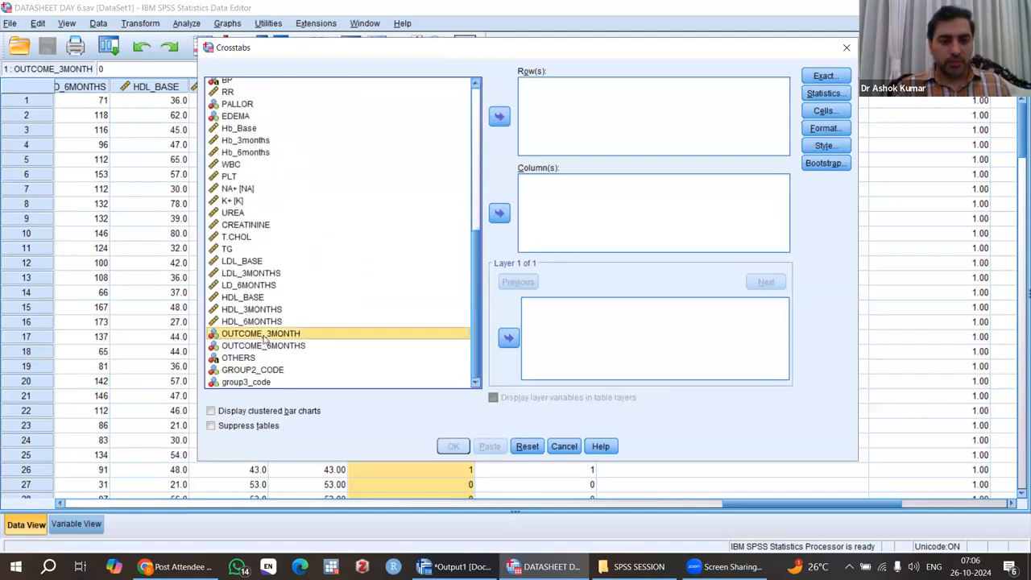
{"action": "left_click", "coordinate": [276, 348]}
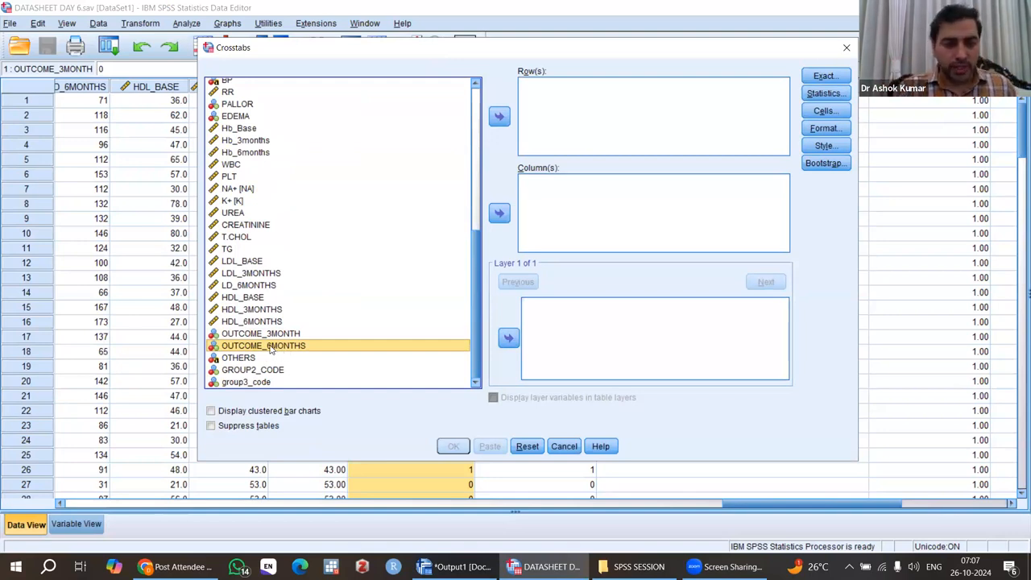
{"action": "left_click", "coordinate": [500, 213]}
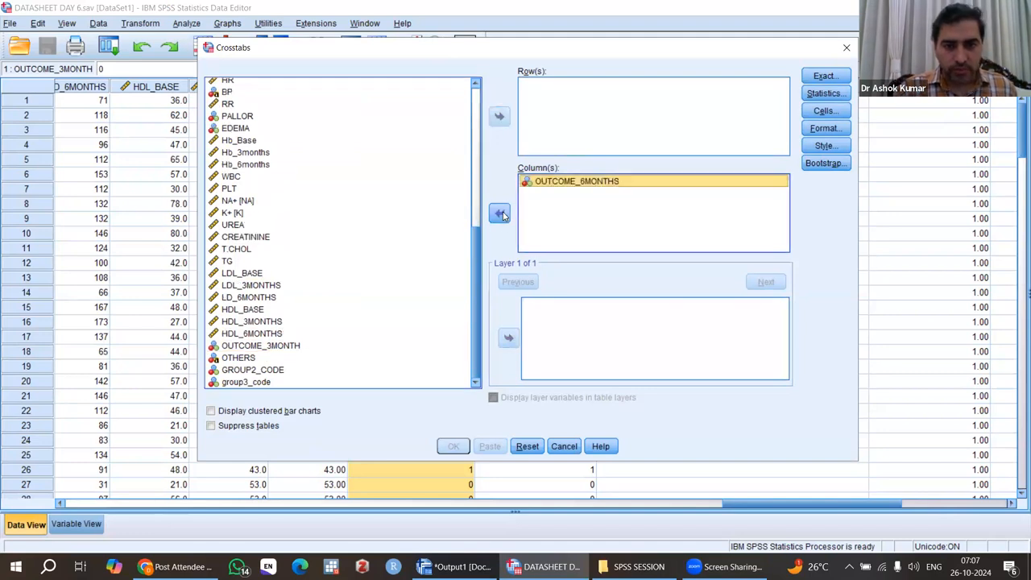
{"action": "left_click", "coordinate": [286, 347]}
{"action": "left_click", "coordinate": [500, 116]}
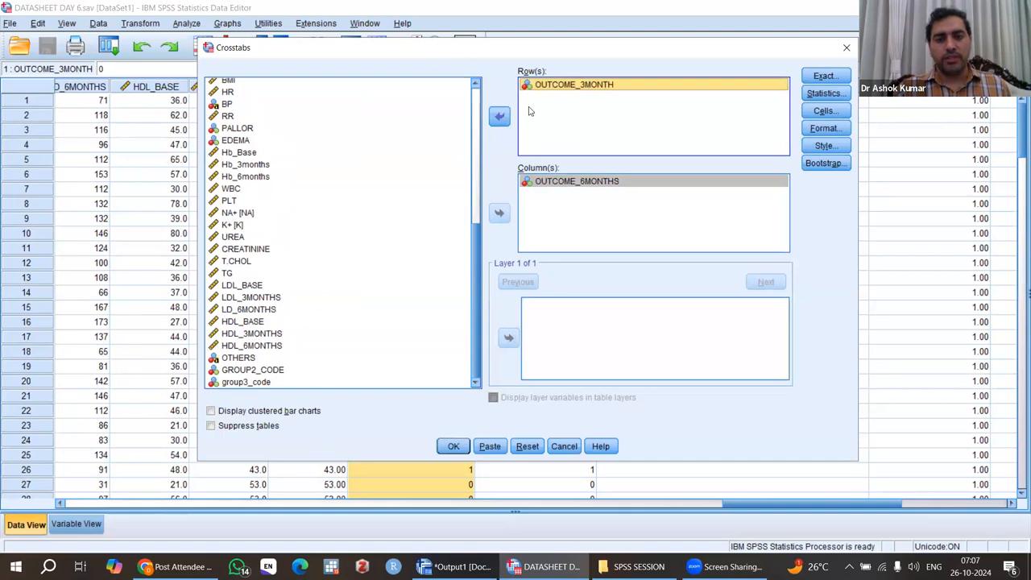
Step: Remove both outcome variables from the crosstab and assign them again as row and column
{"action": "left_click", "coordinate": [499, 116]}
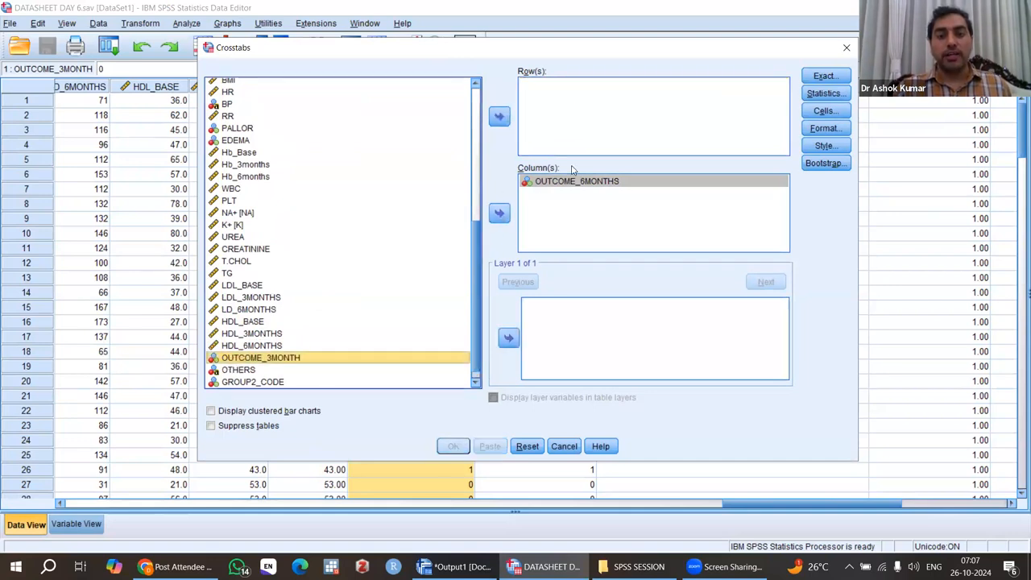
{"action": "left_click", "coordinate": [578, 183]}
{"action": "left_click", "coordinate": [499, 214]}
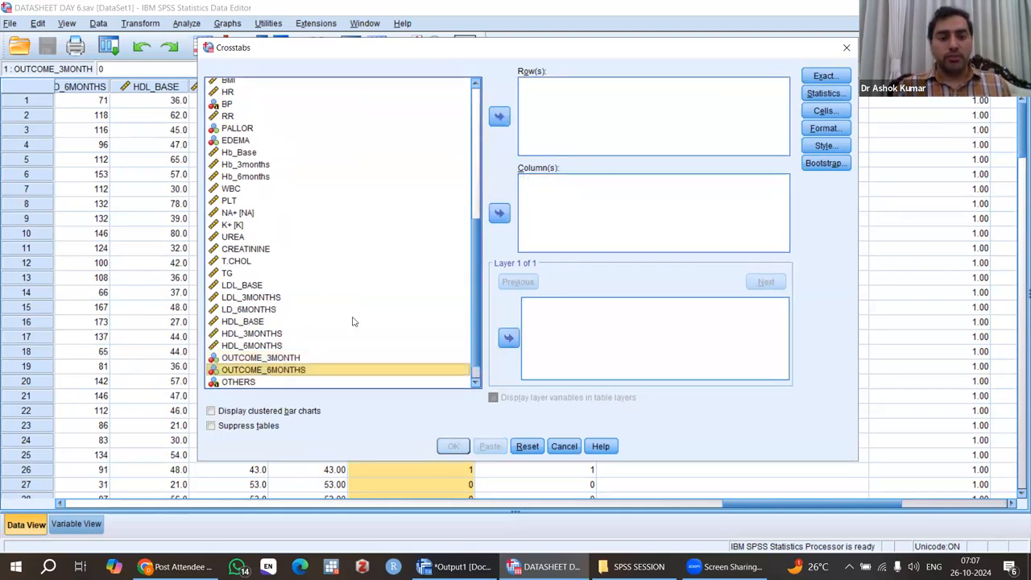
{"action": "left_click", "coordinate": [238, 346]}
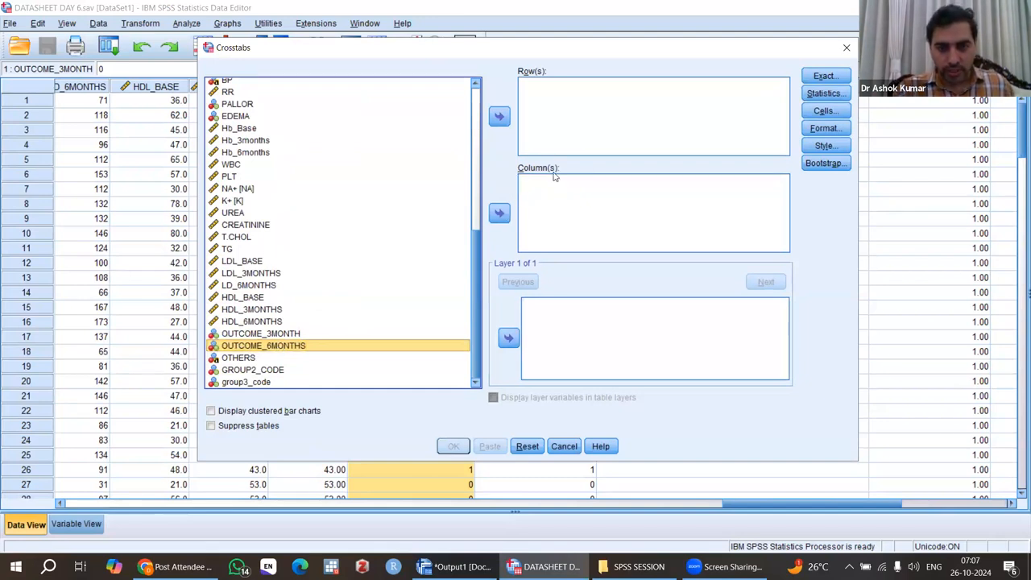
{"action": "left_click", "coordinate": [500, 214]}
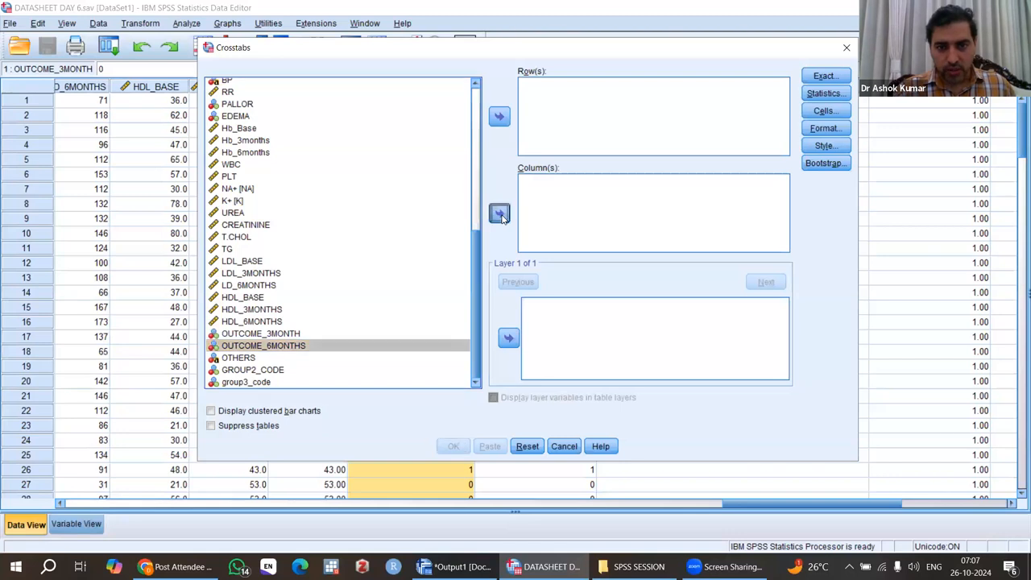
{"action": "left_click", "coordinate": [281, 347]}
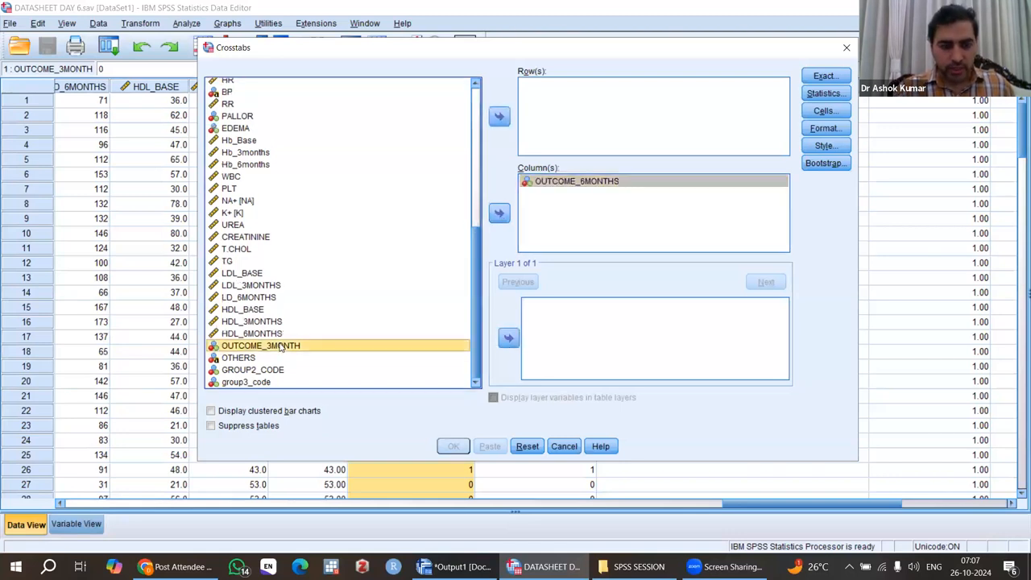
{"action": "left_click", "coordinate": [499, 118]}
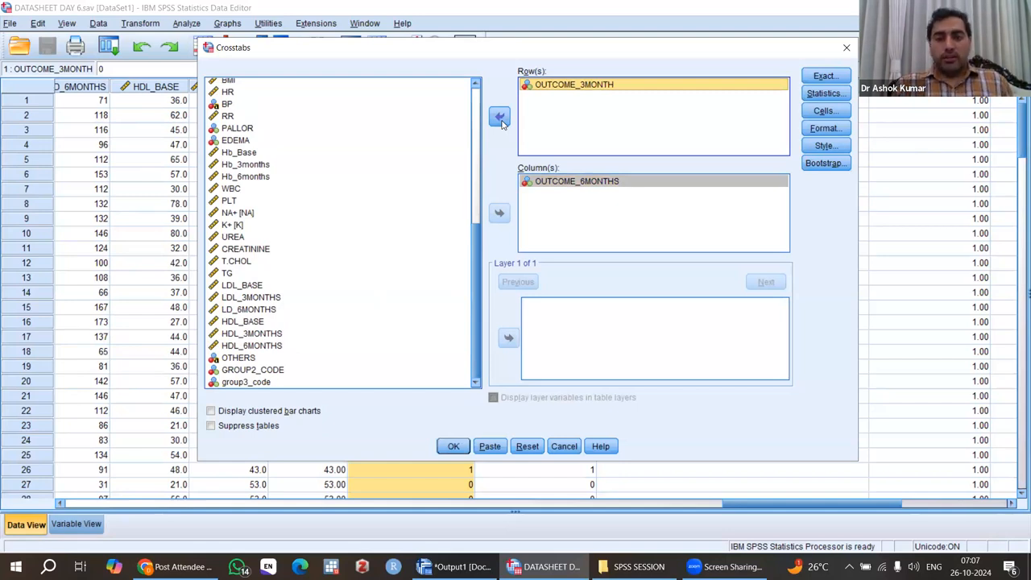
Step: Set the crosstab's exact tests method to Exact
{"action": "left_click", "coordinate": [825, 94]}
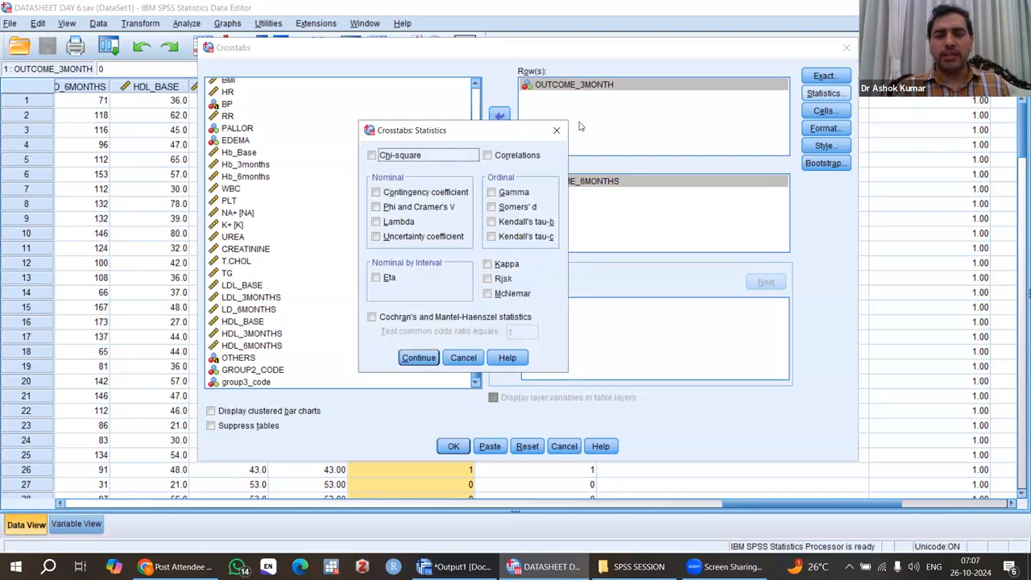
{"action": "left_click", "coordinate": [556, 130]}
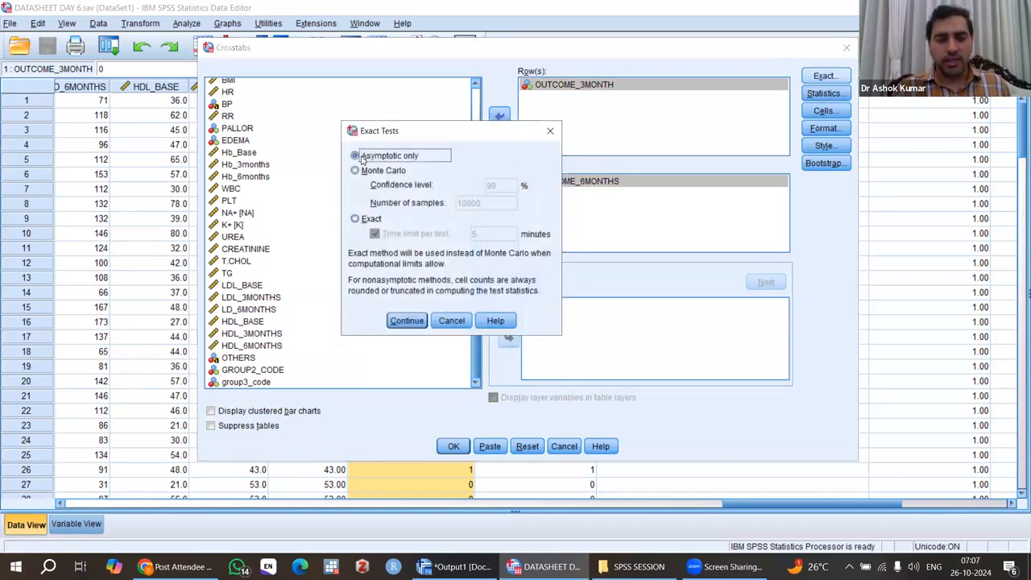
{"action": "left_click_drag", "start_coordinate": [435, 137], "coordinate": [451, 115]}
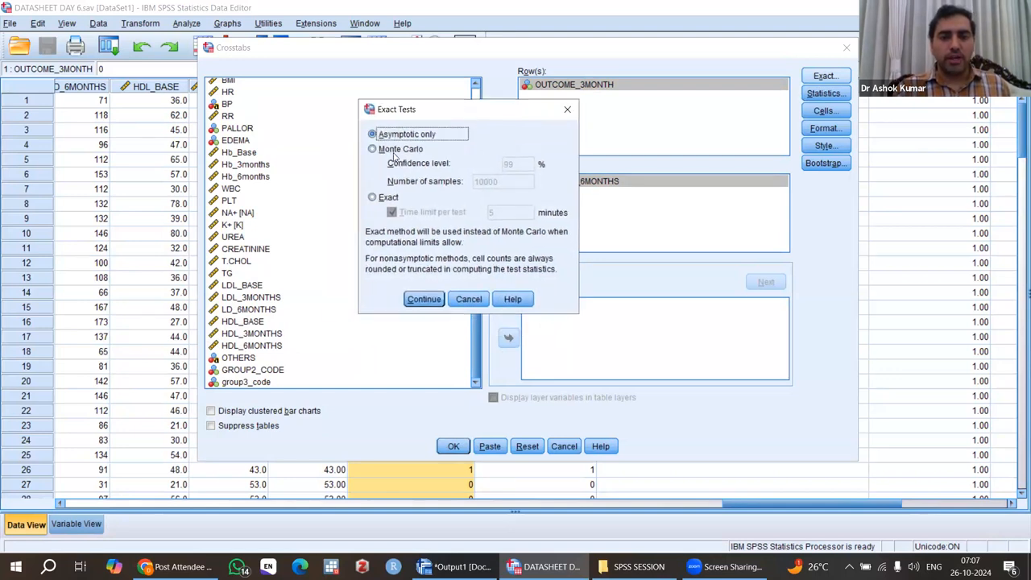
{"action": "left_click", "coordinate": [372, 198]}
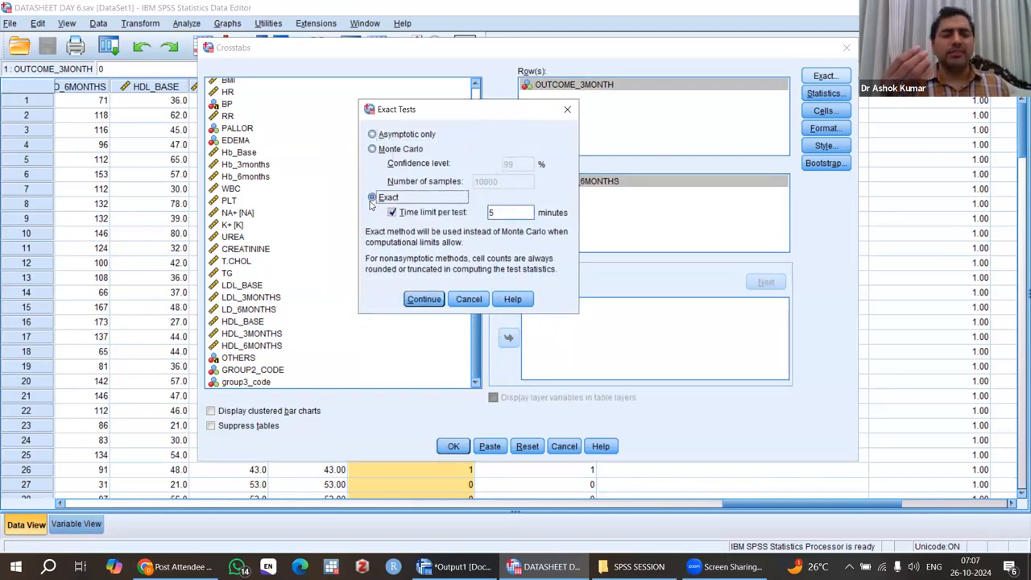
{"action": "left_click", "coordinate": [424, 299]}
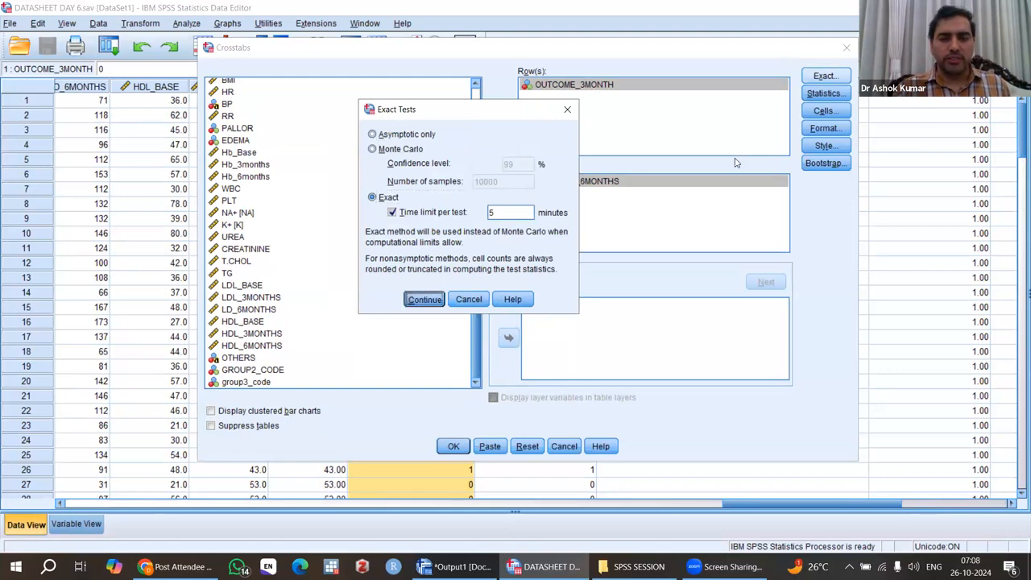
Step: Request Chi-square and McNemar statistics for the crosstab
{"action": "left_click", "coordinate": [824, 92]}
{"action": "left_click", "coordinate": [385, 158]}
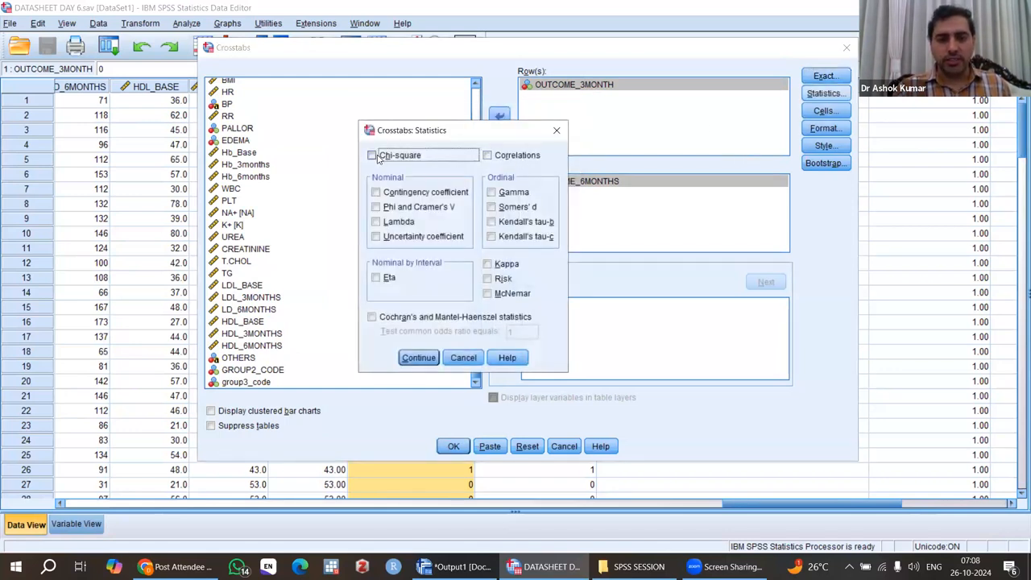
{"action": "left_click", "coordinate": [487, 295]}
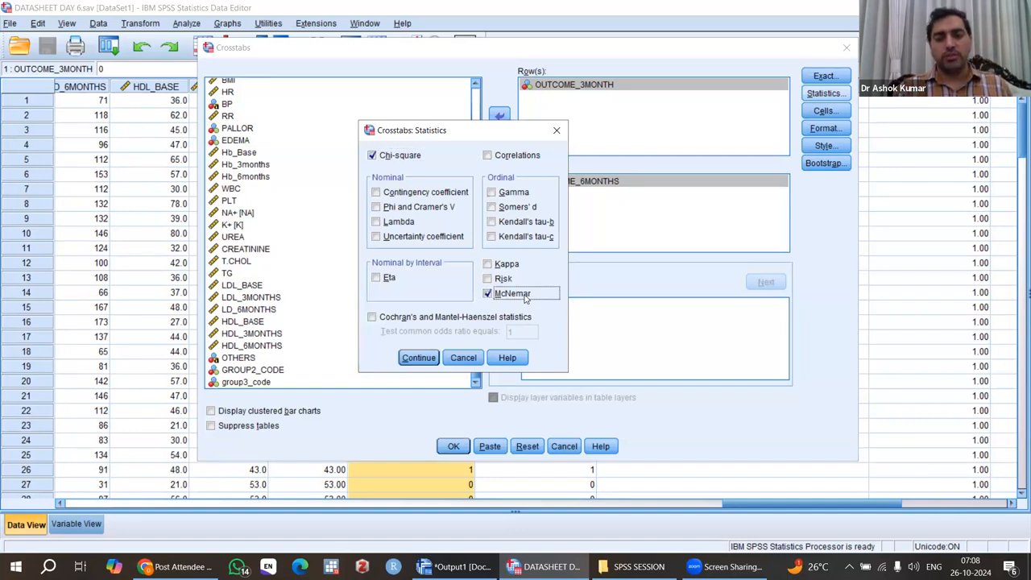
{"action": "left_click", "coordinate": [418, 359]}
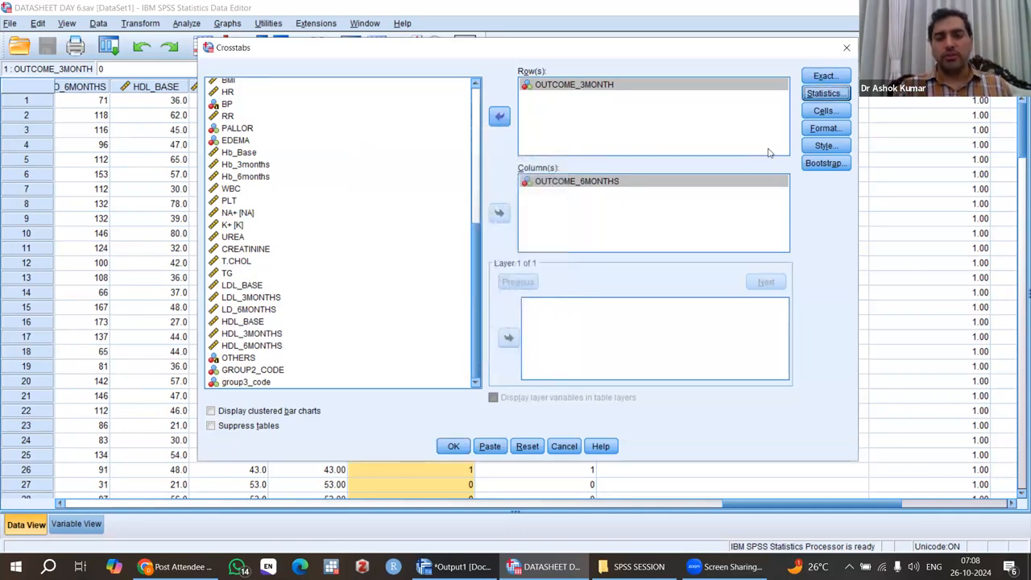
Step: Add column percentages to the crosstab cells and run the crosstab of OUTCOME_3MONTH by OUTCOME_6MONTHS
{"action": "left_click", "coordinate": [824, 112]}
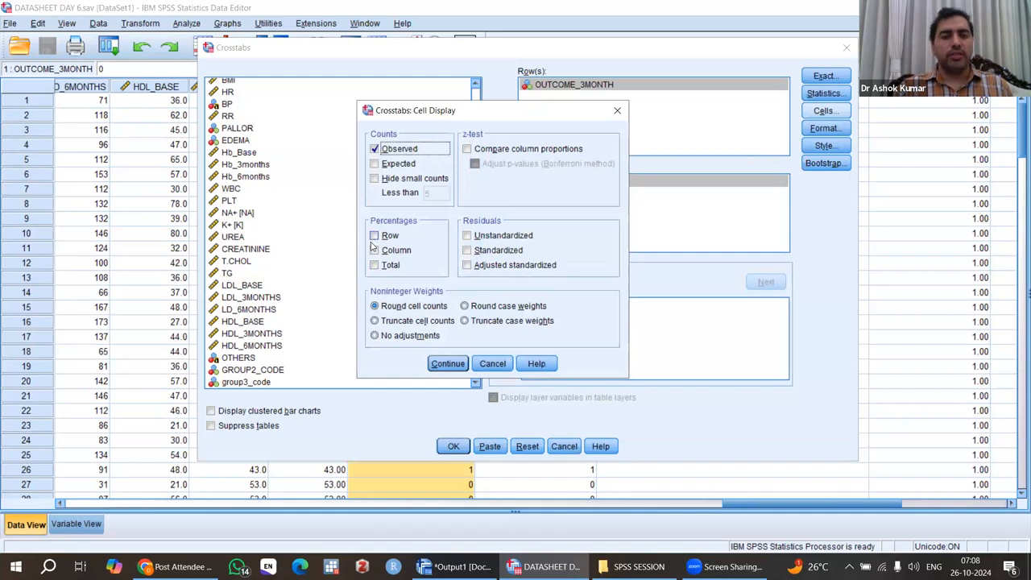
{"action": "left_click", "coordinate": [374, 251]}
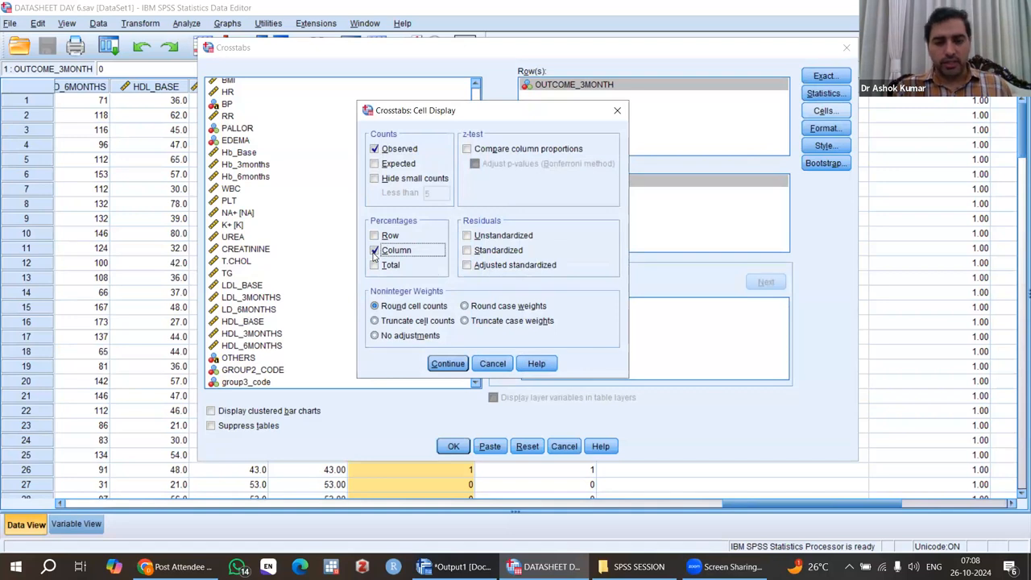
{"action": "left_click", "coordinate": [449, 367]}
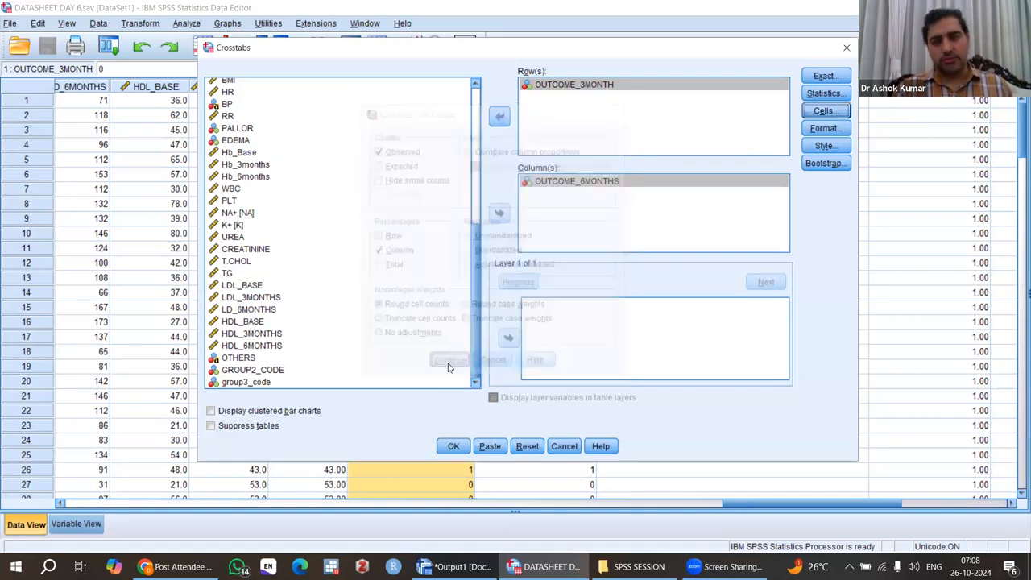
{"action": "left_click", "coordinate": [588, 92]}
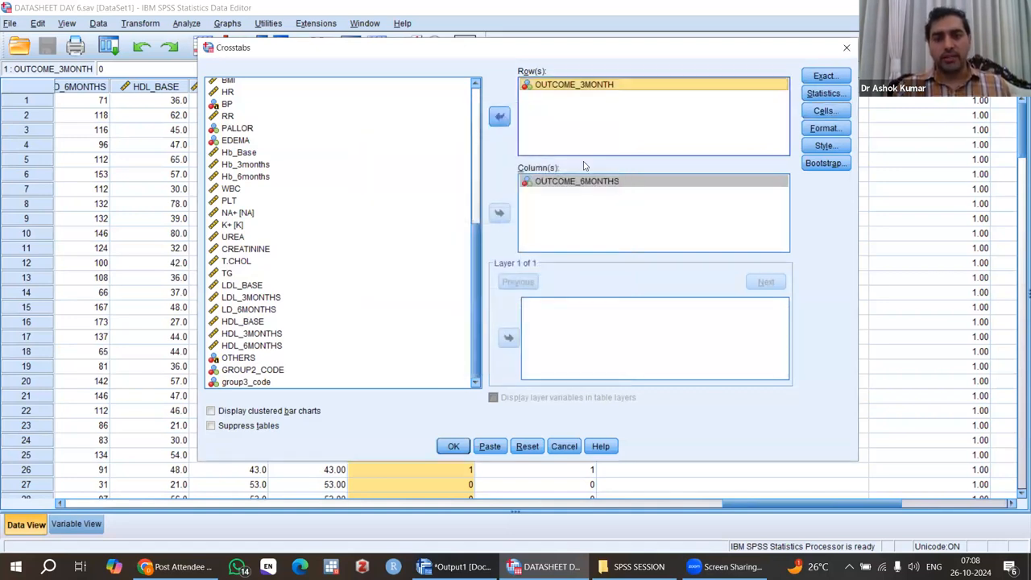
{"action": "left_click", "coordinate": [592, 182]}
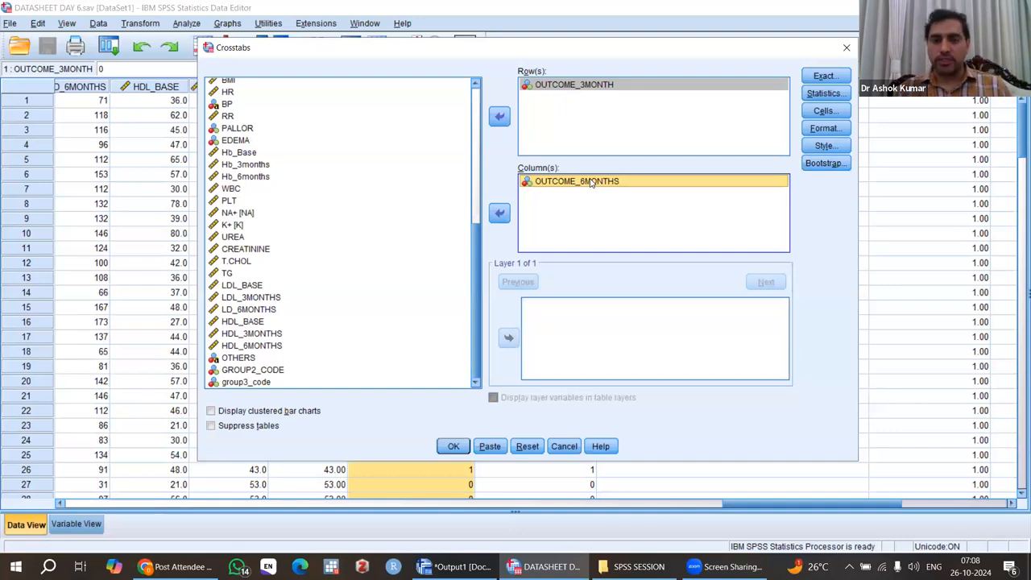
{"action": "left_click", "coordinate": [453, 449]}
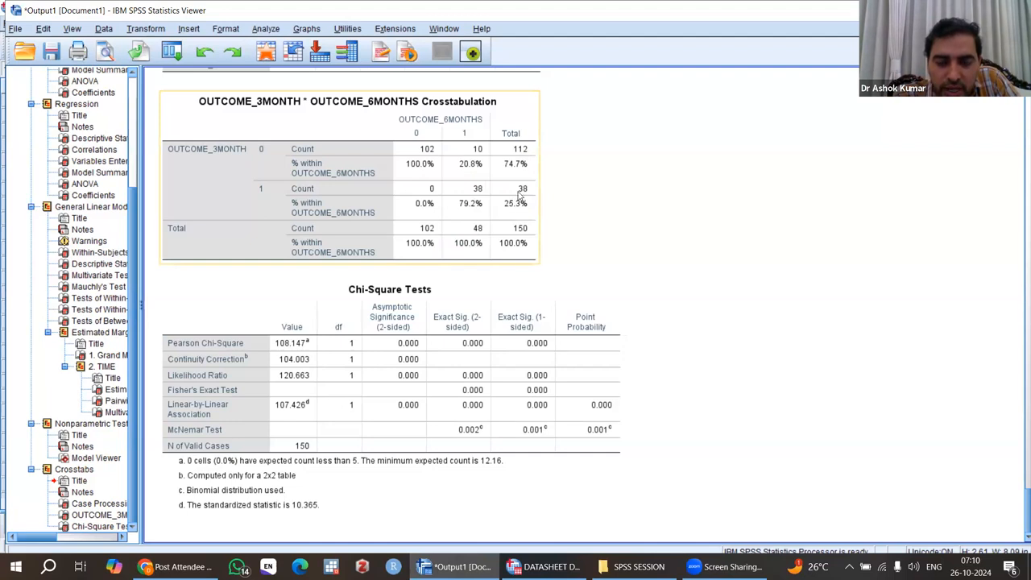
Step: Review the crosstabulation and Chi-Square Tests tables in the output
{"action": "left_click", "coordinate": [650, 293]}
{"action": "left_click", "coordinate": [352, 431]}
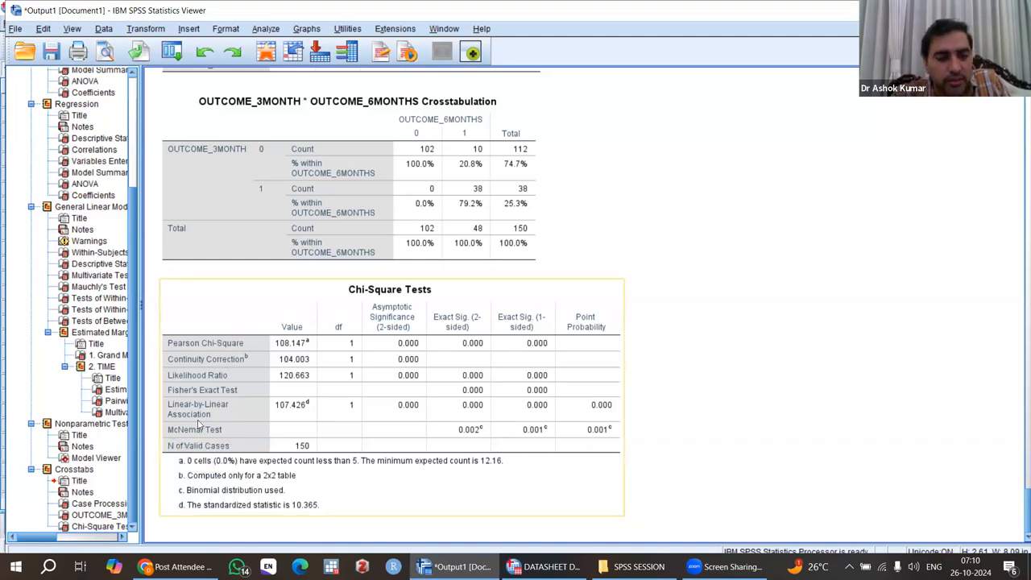
{"action": "left_click", "coordinate": [261, 225]}
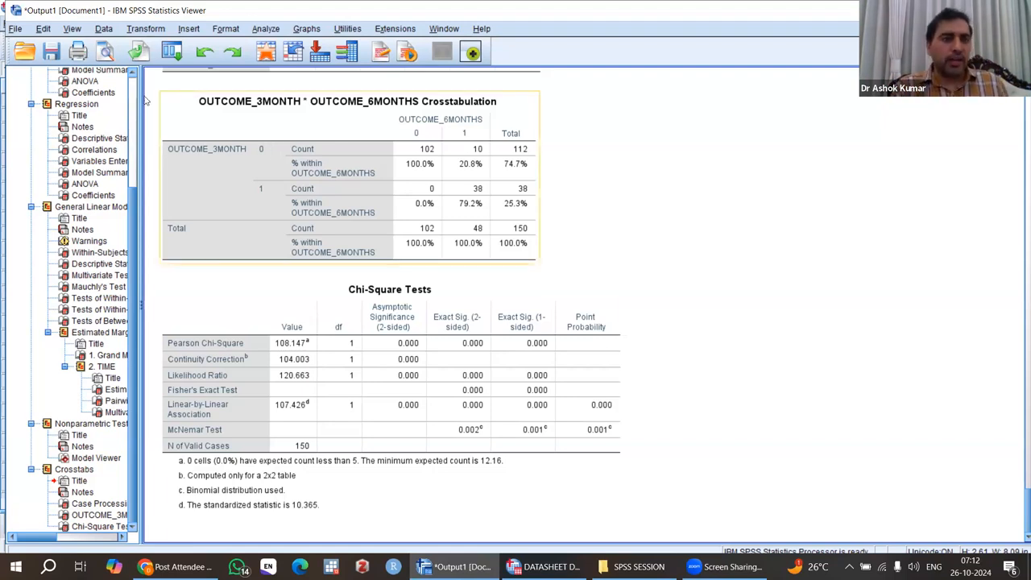
Step: Split the file to organize output by groups based on GROUP2_CODE
{"action": "left_click", "coordinate": [104, 29]}
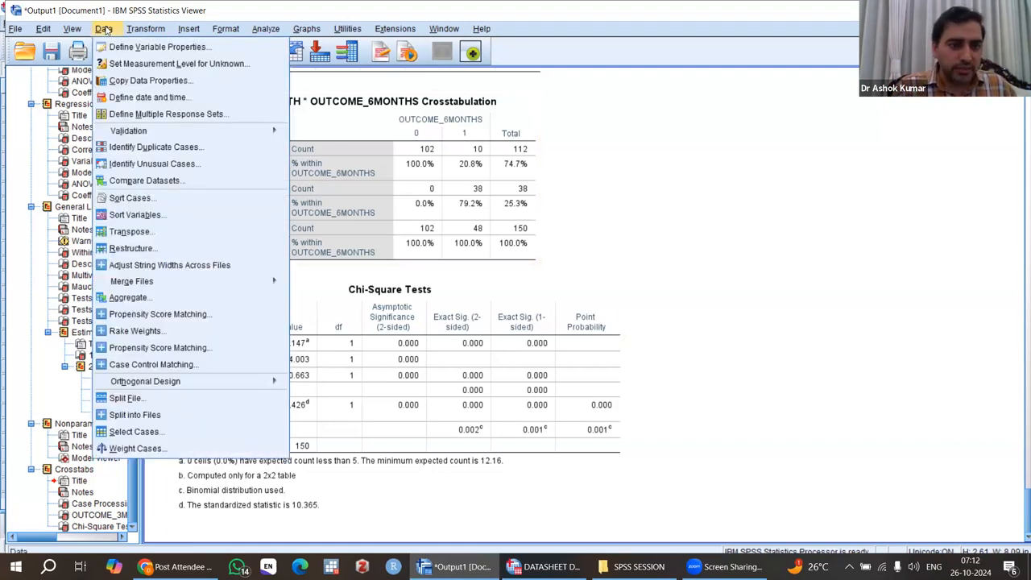
{"action": "left_click", "coordinate": [159, 400]}
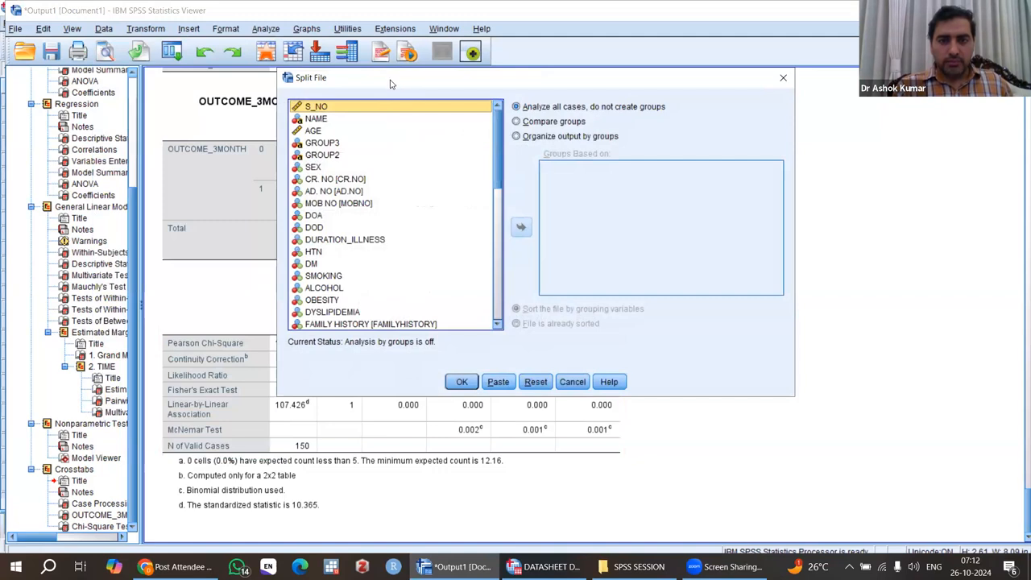
{"action": "left_click_drag", "start_coordinate": [391, 80], "coordinate": [389, 82]}
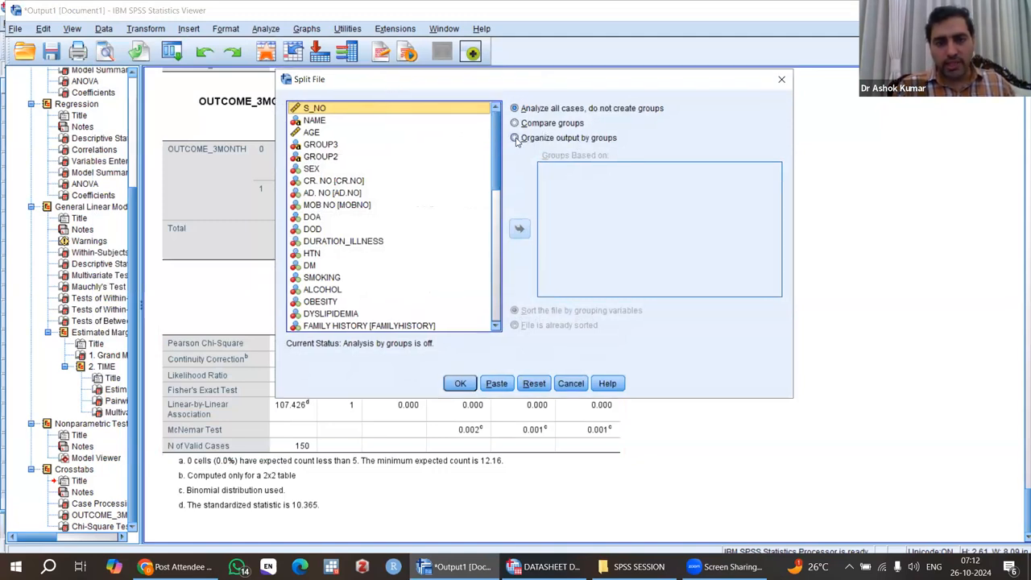
{"action": "left_click", "coordinate": [516, 139]}
{"action": "left_click_drag", "start_coordinate": [496, 242], "coordinate": [495, 322]}
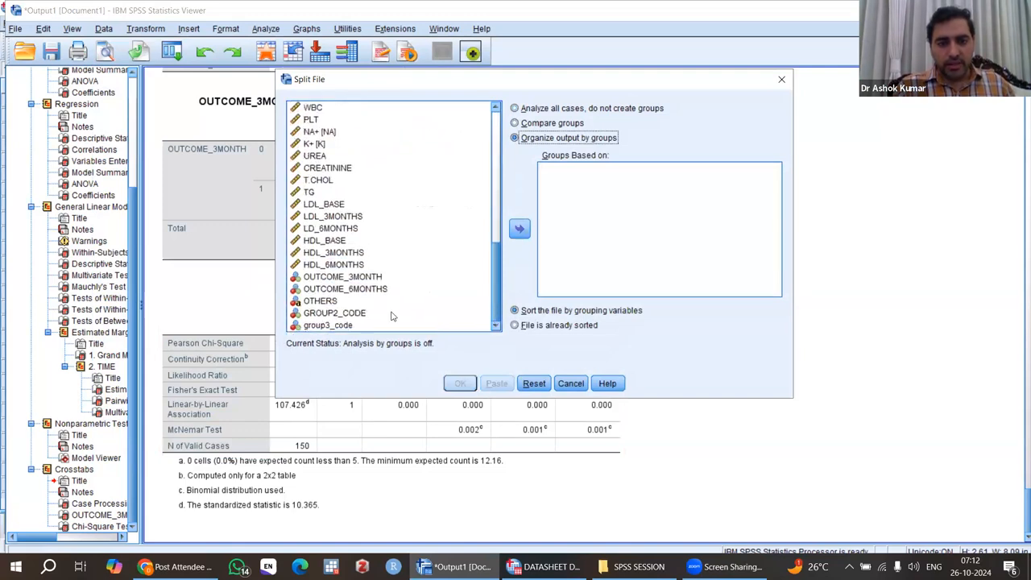
{"action": "left_click", "coordinate": [351, 314]}
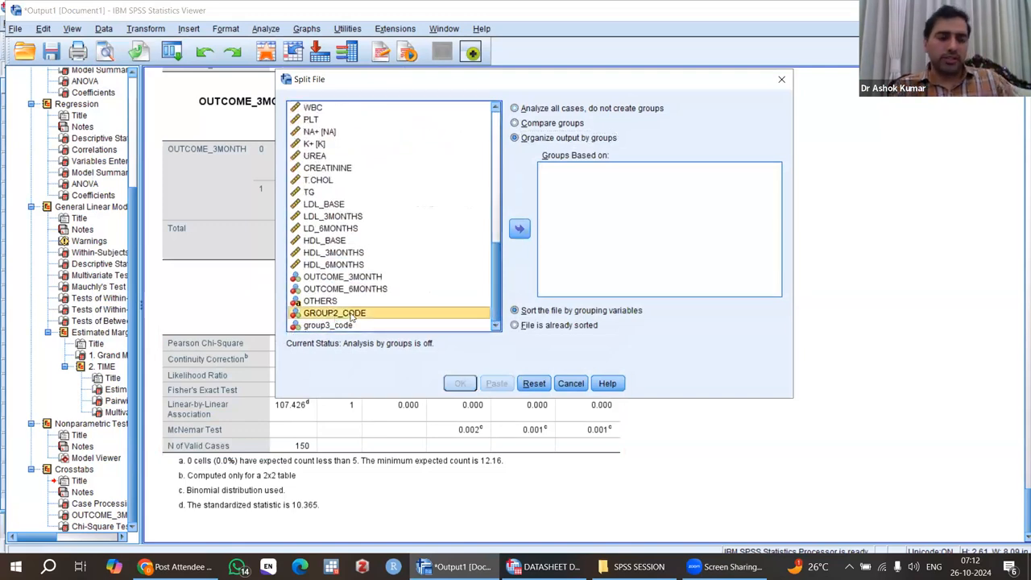
{"action": "left_click", "coordinate": [347, 326]}
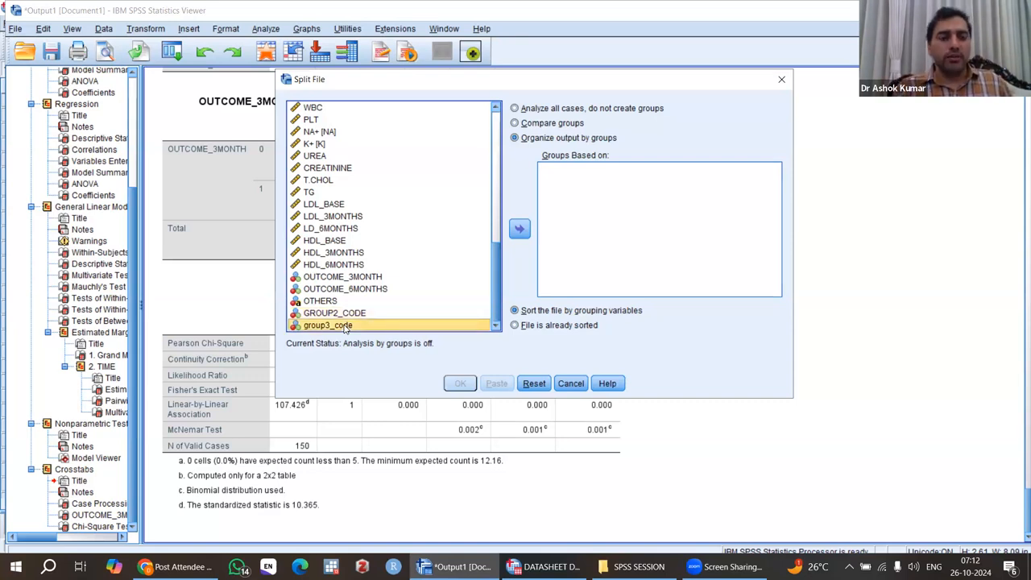
{"action": "left_click", "coordinate": [323, 314]}
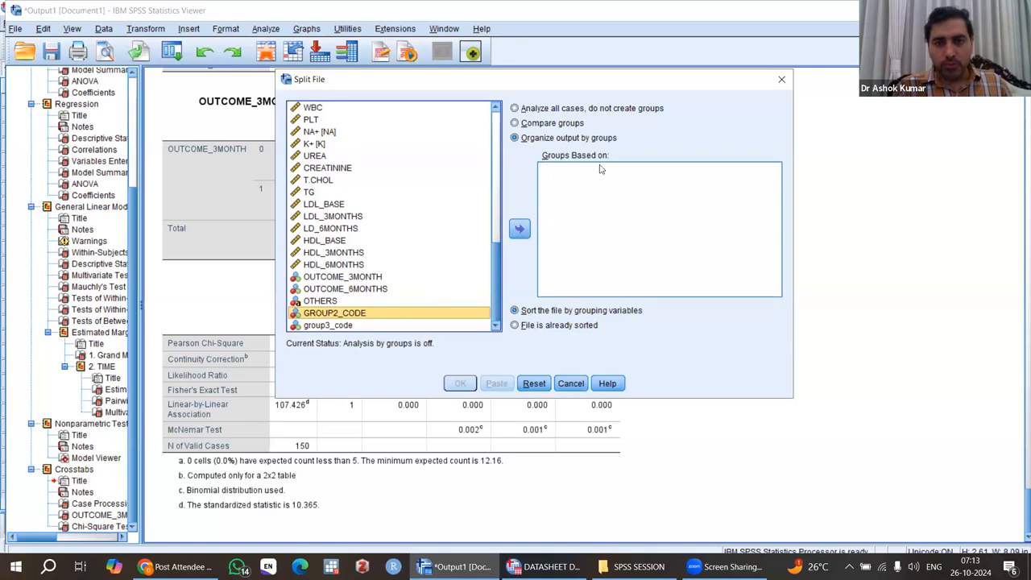
{"action": "left_click", "coordinate": [519, 231]}
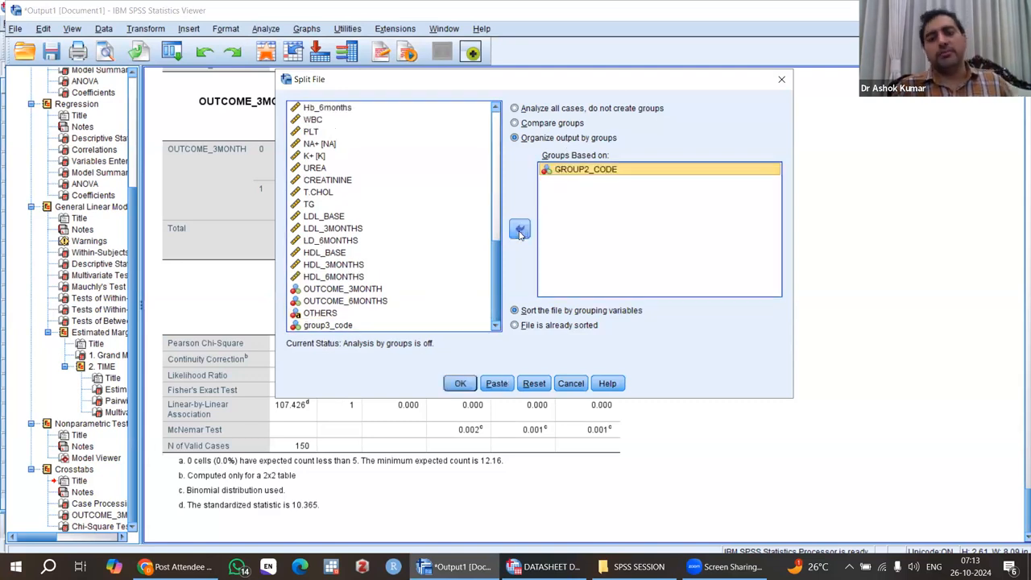
{"action": "left_click", "coordinate": [460, 384]}
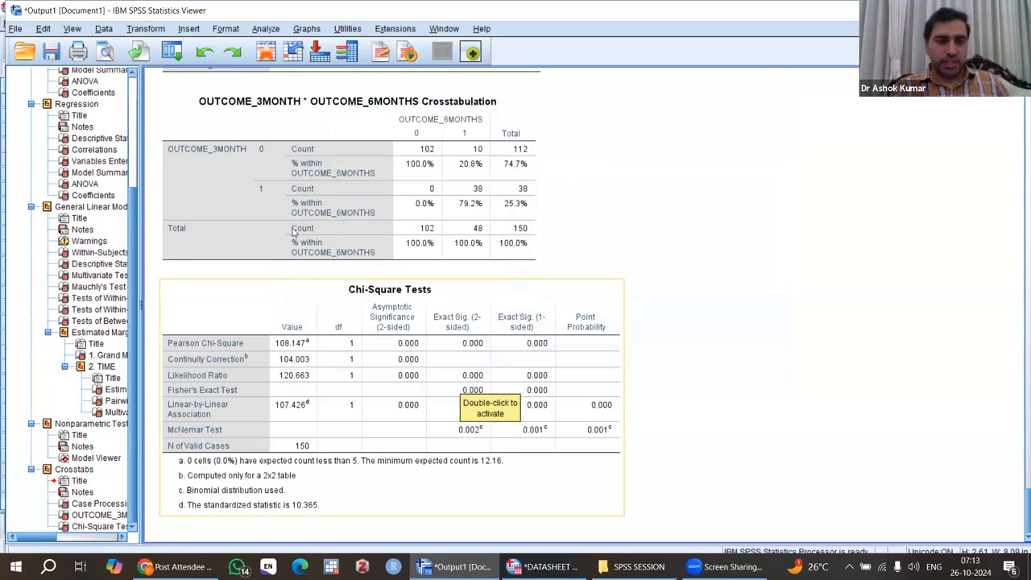
Step: Rerun the recent Crosstabs analysis of the outcome variables with the split file active
{"action": "left_click", "coordinate": [173, 52]}
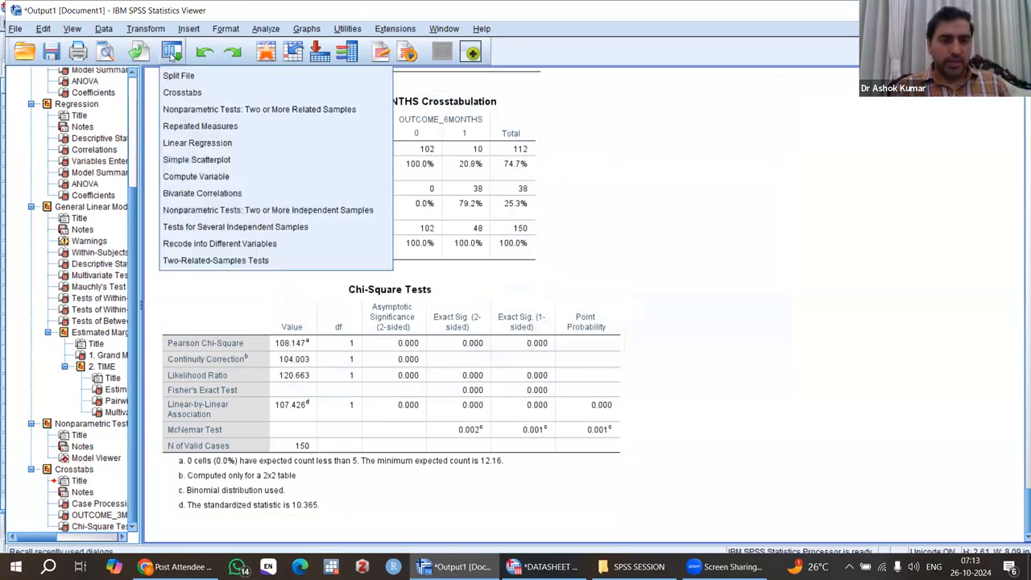
{"action": "left_click", "coordinate": [178, 95]}
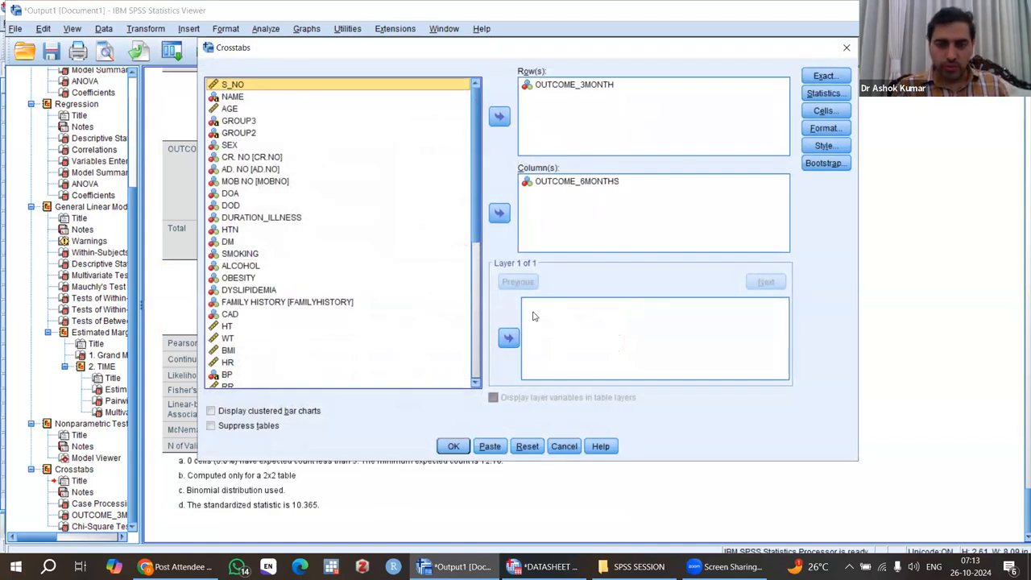
{"action": "left_click", "coordinate": [455, 448]}
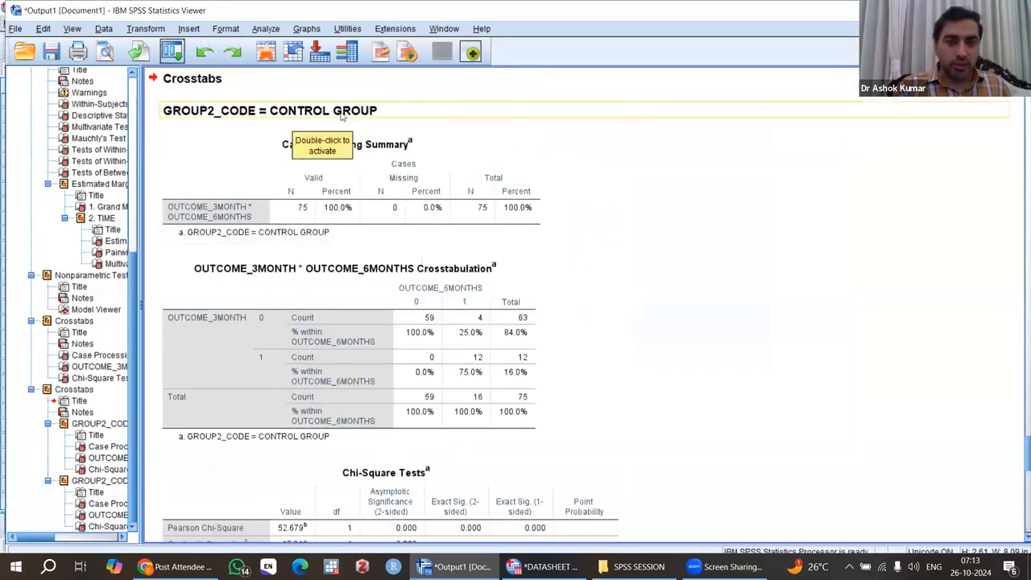
Step: Examine the crosstabulation and McNemar test results for the control and intervention groups
{"action": "scroll", "coordinate": [344, 123], "scroll_direction": "down", "scroll_amount": 10}
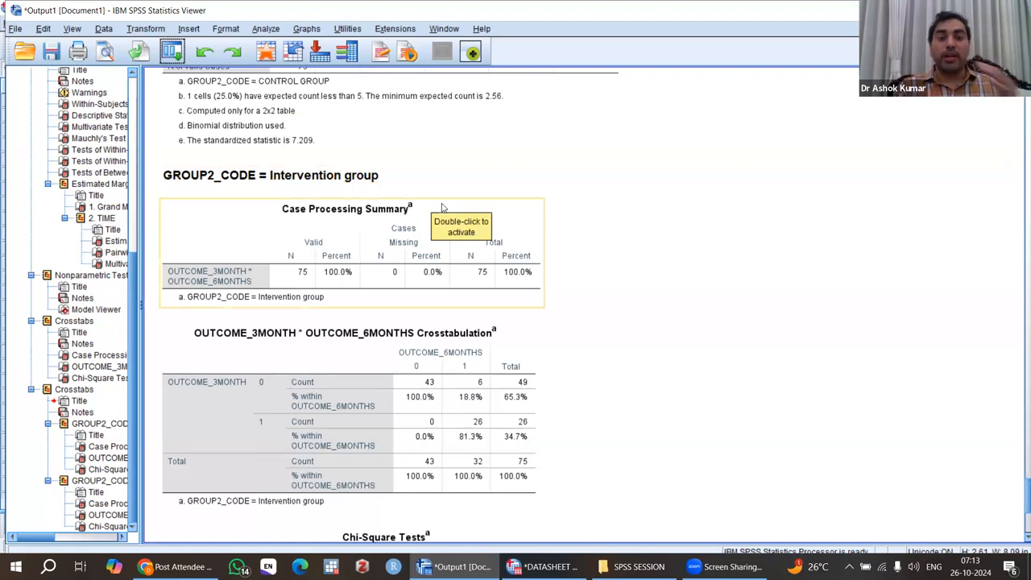
{"action": "scroll", "coordinate": [442, 208], "scroll_direction": "up", "scroll_amount": 10}
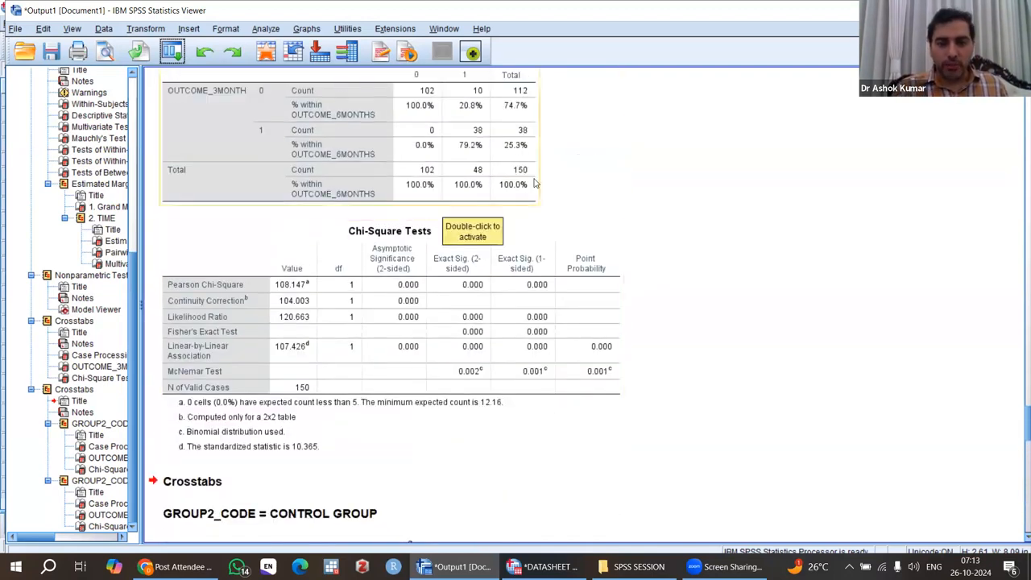
{"action": "scroll", "coordinate": [507, 176], "scroll_direction": "up", "scroll_amount": 3}
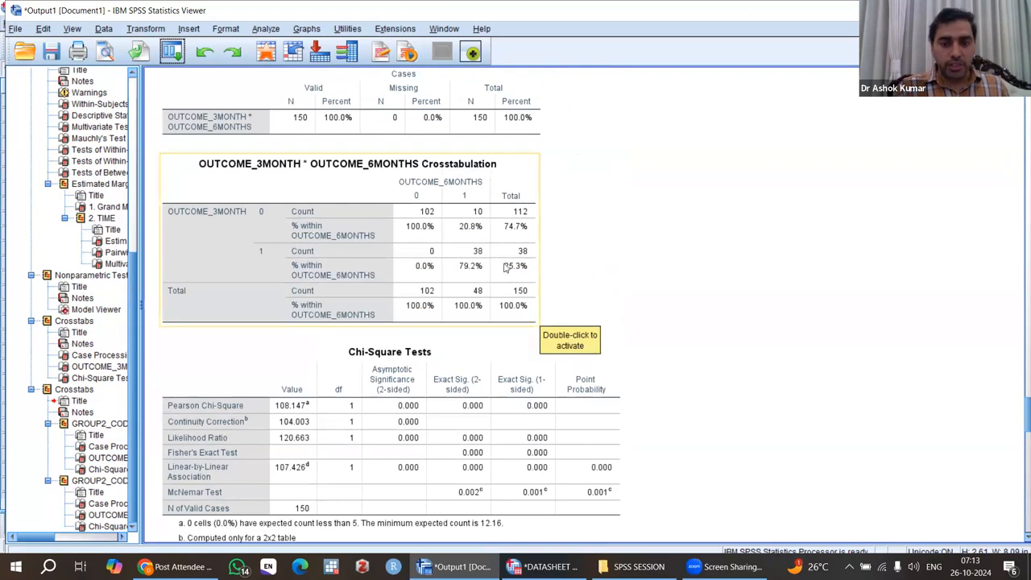
{"action": "scroll", "coordinate": [690, 339], "scroll_direction": "down", "scroll_amount": 3}
{"action": "scroll", "coordinate": [690, 339], "scroll_direction": "down", "scroll_amount": 8}
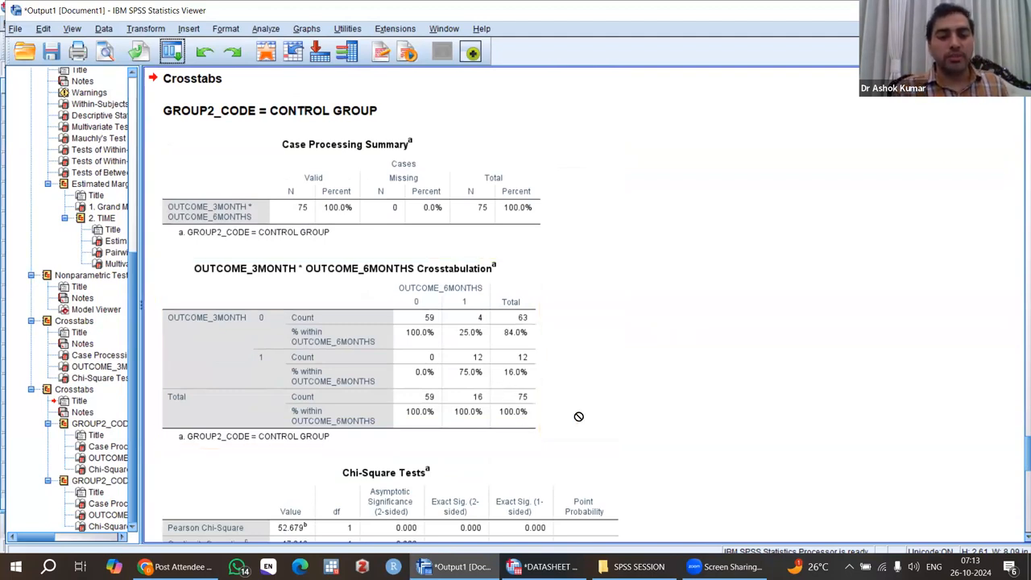
{"action": "scroll", "coordinate": [578, 417], "scroll_direction": "down", "scroll_amount": 2}
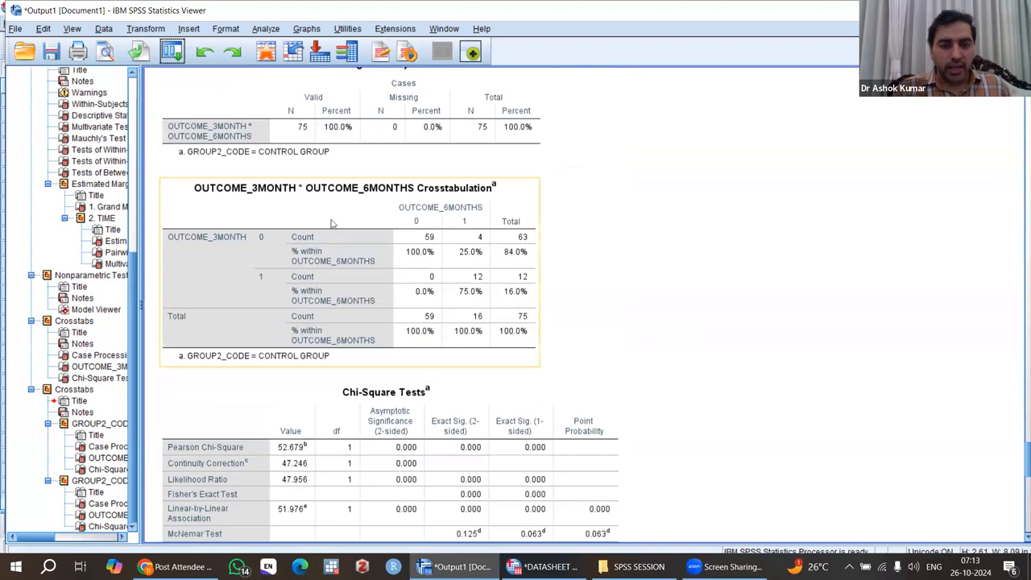
{"action": "scroll", "coordinate": [377, 262], "scroll_direction": "up", "scroll_amount": 2}
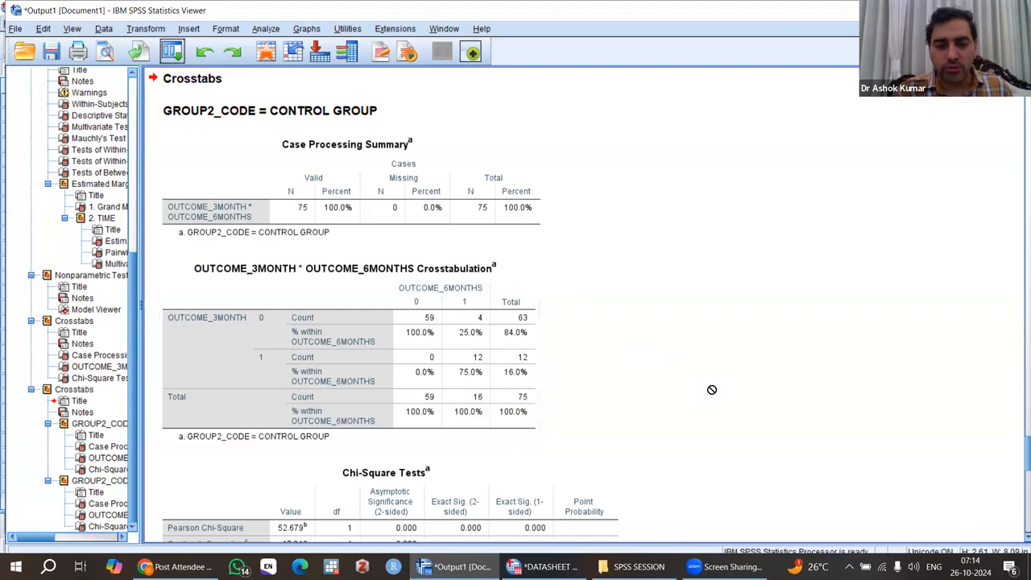
{"action": "scroll", "coordinate": [713, 390], "scroll_direction": "down", "scroll_amount": 5}
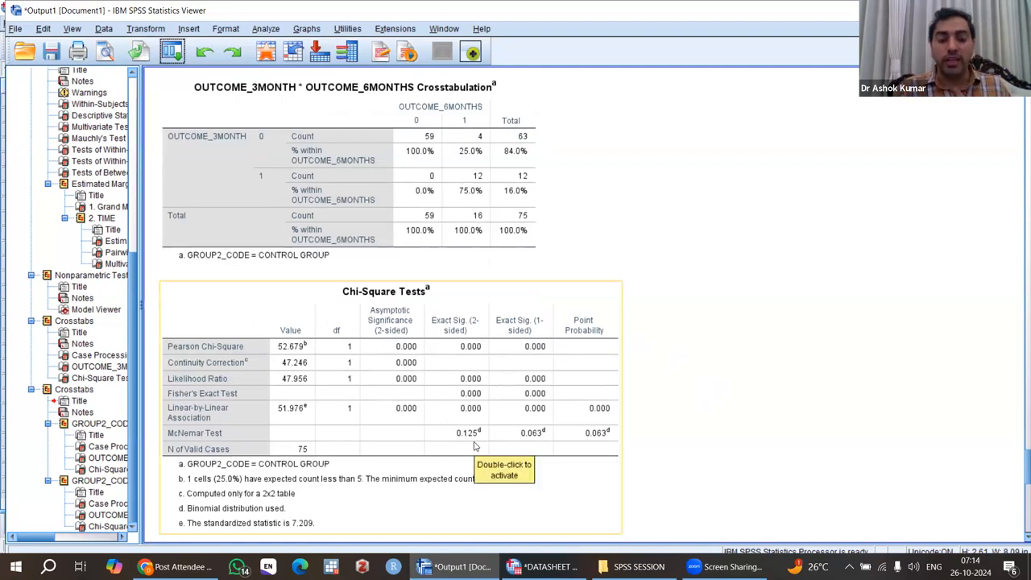
{"action": "scroll", "coordinate": [474, 445], "scroll_direction": "down", "scroll_amount": 8}
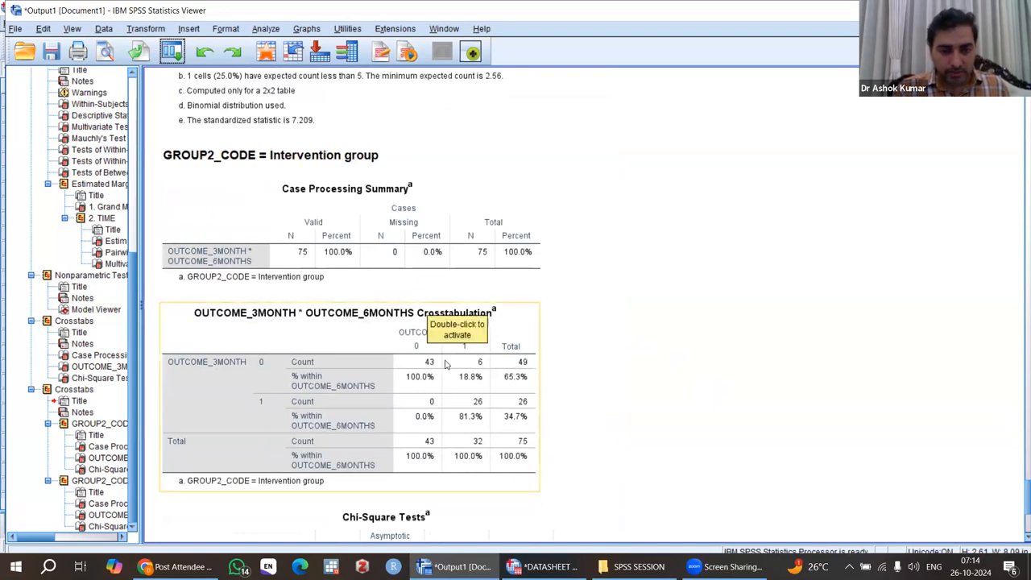
{"action": "scroll", "coordinate": [633, 411], "scroll_direction": "down", "scroll_amount": 1}
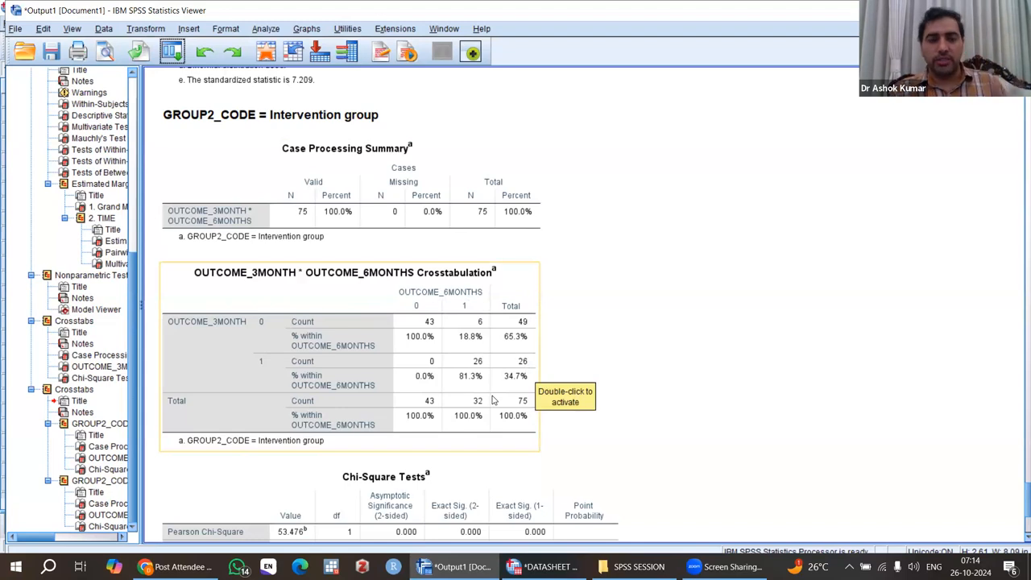
{"action": "left_click", "coordinate": [587, 378]}
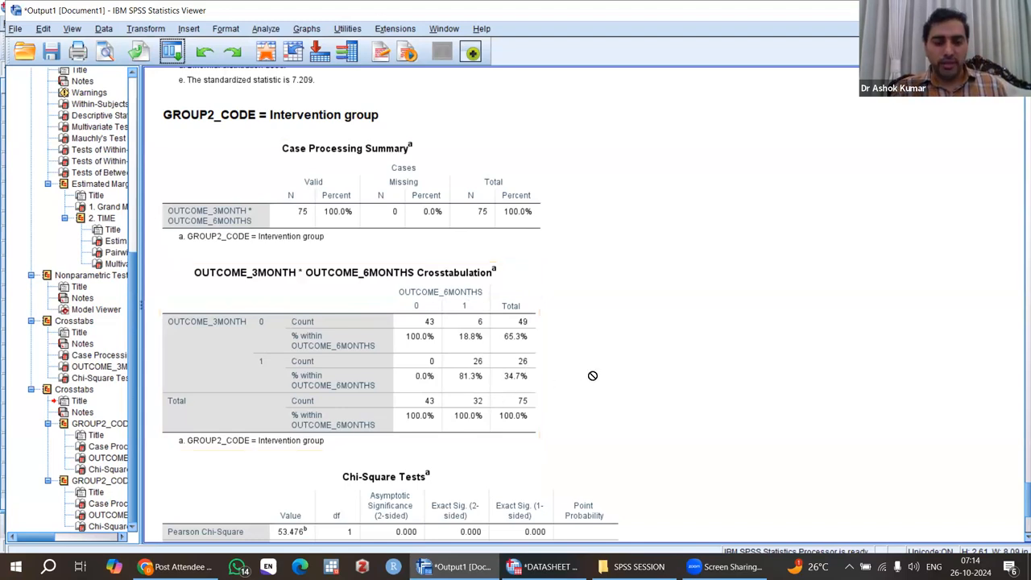
{"action": "scroll", "coordinate": [621, 360], "scroll_direction": "down", "scroll_amount": 1}
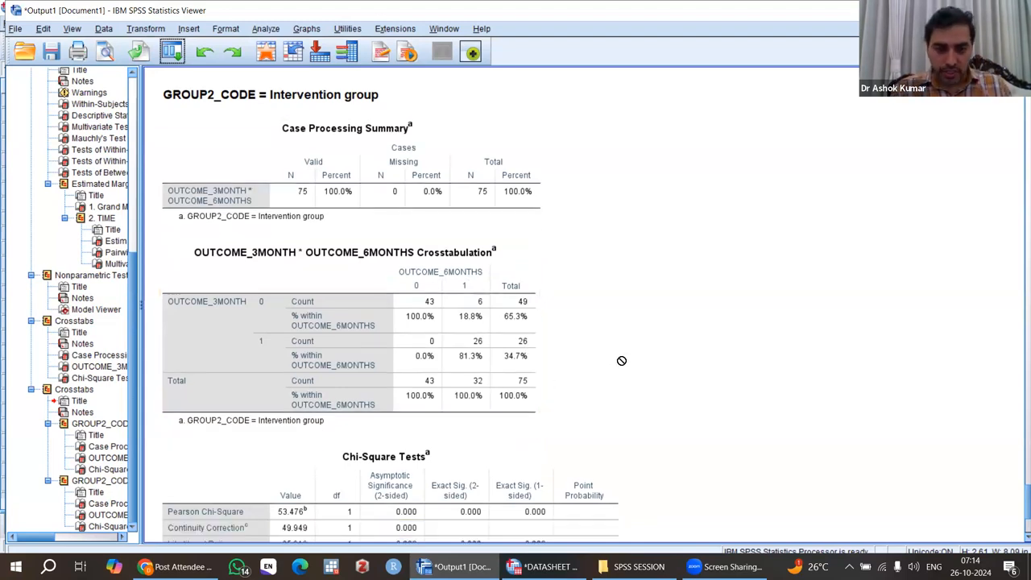
{"action": "scroll", "coordinate": [621, 361], "scroll_direction": "down", "scroll_amount": 8}
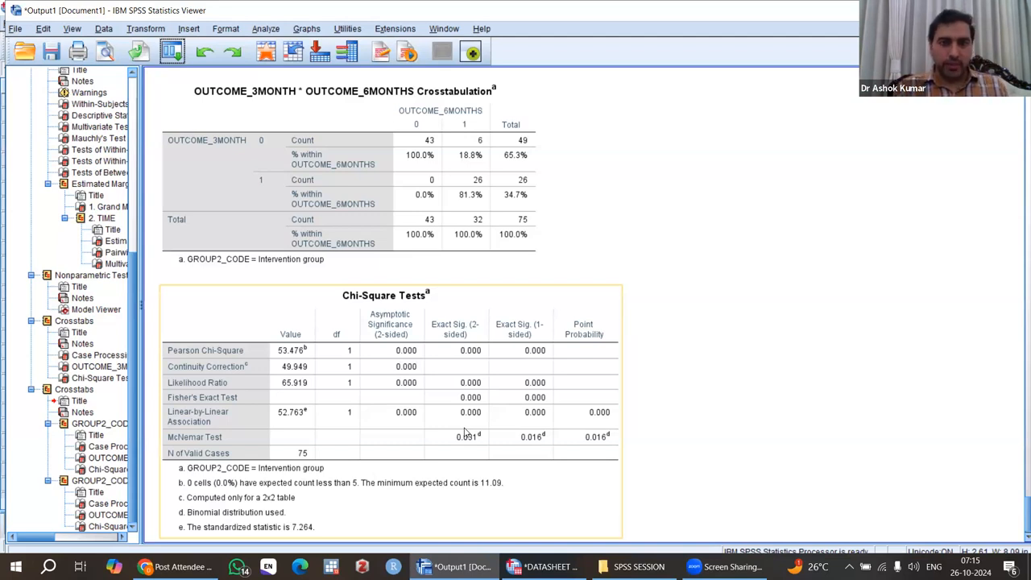
{"action": "left_click", "coordinate": [677, 296]}
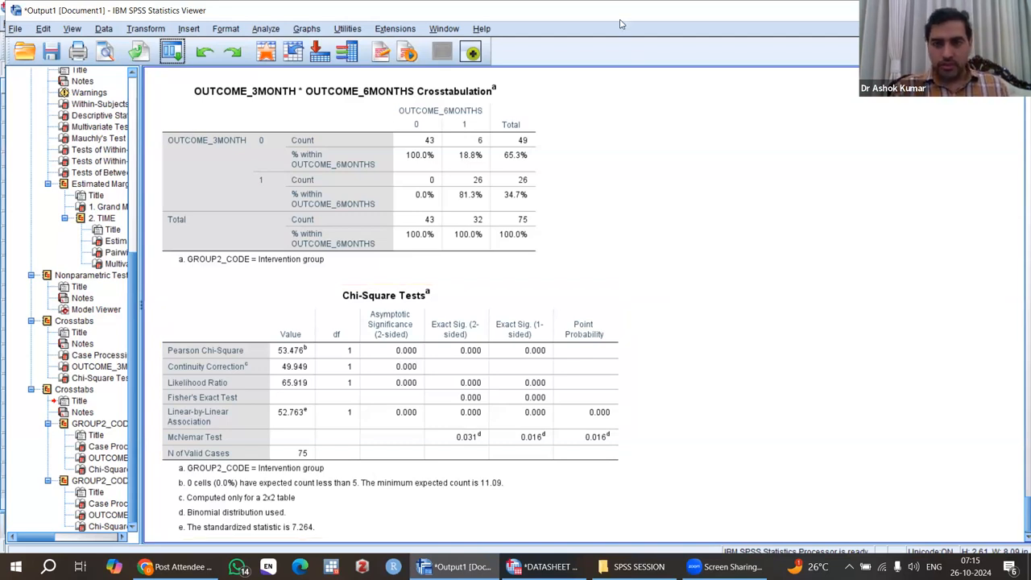
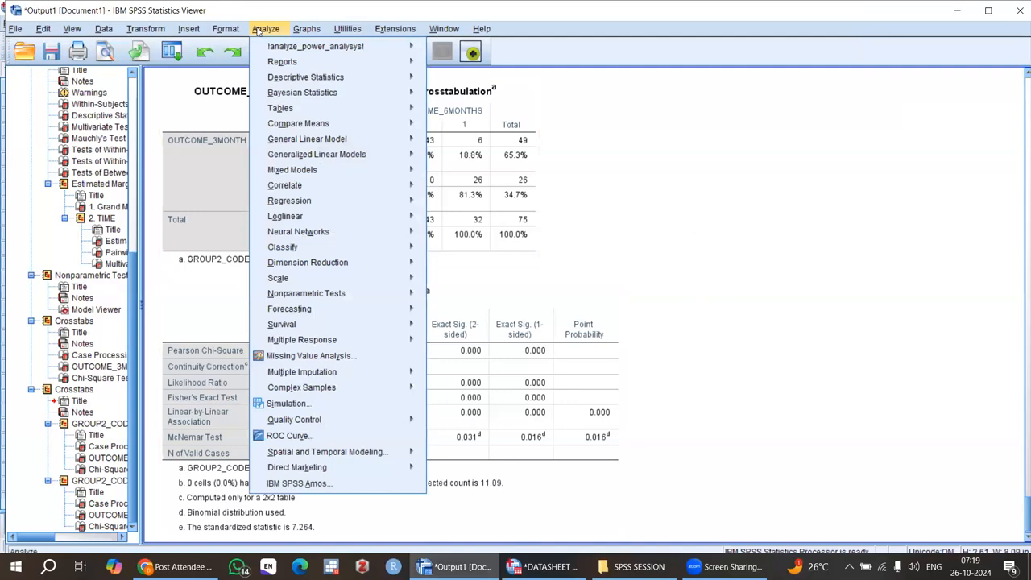
Step: Open the Crosstabs dialog and reset its previous variable selections
{"action": "mouse_move", "coordinate": [284, 77]}
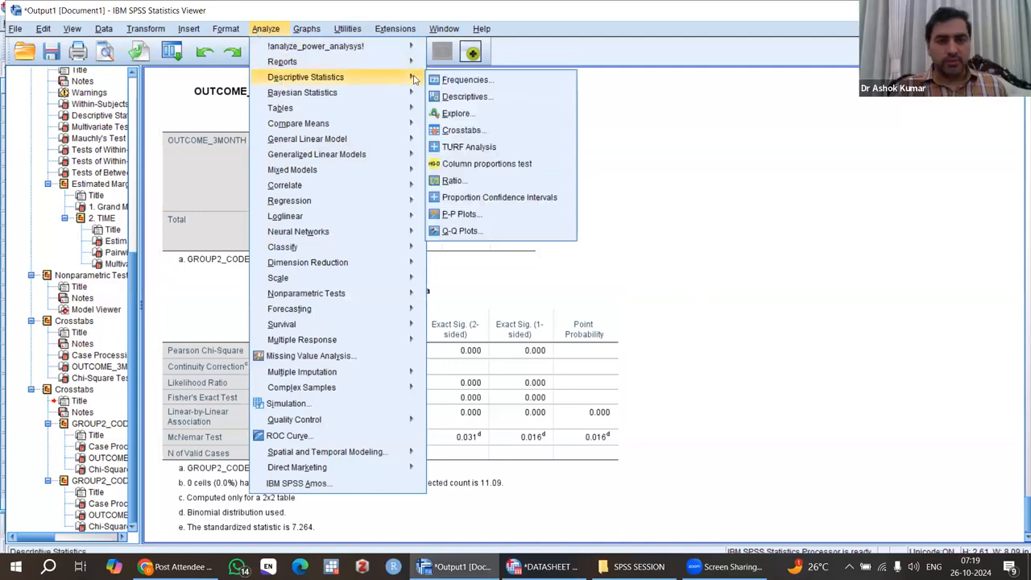
{"action": "left_click", "coordinate": [494, 131]}
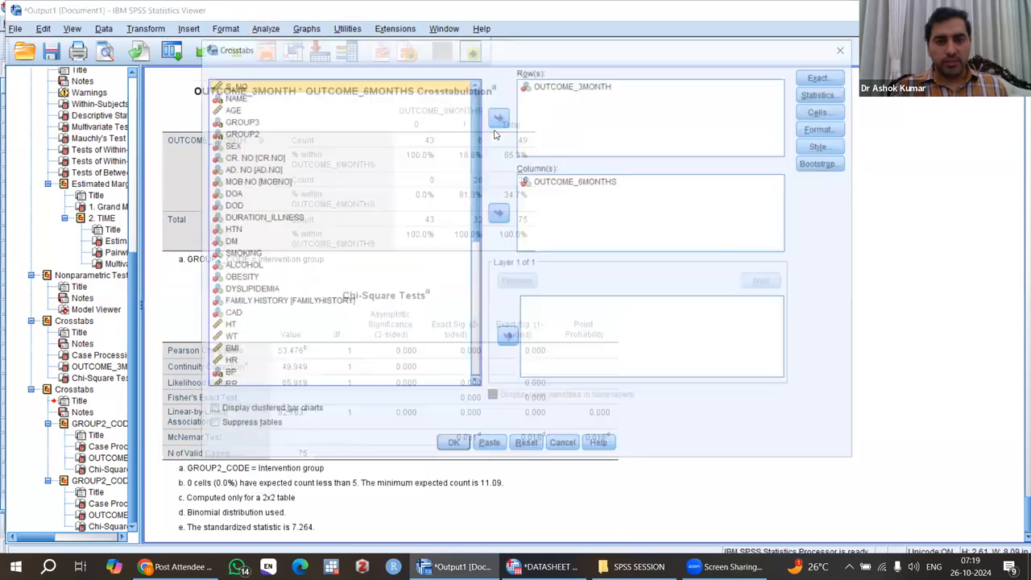
{"action": "left_click", "coordinate": [573, 85]}
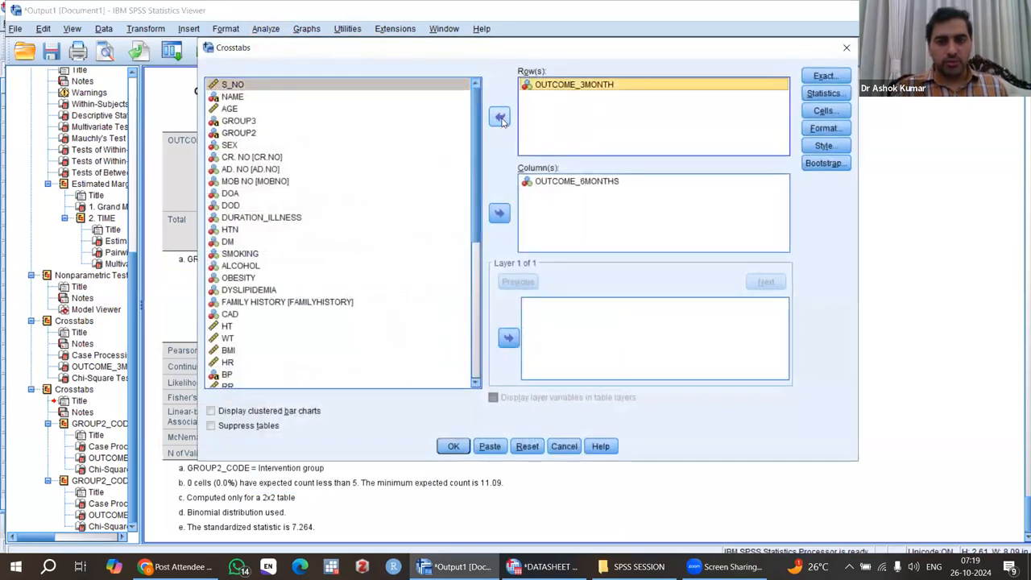
{"action": "left_click", "coordinate": [527, 446]}
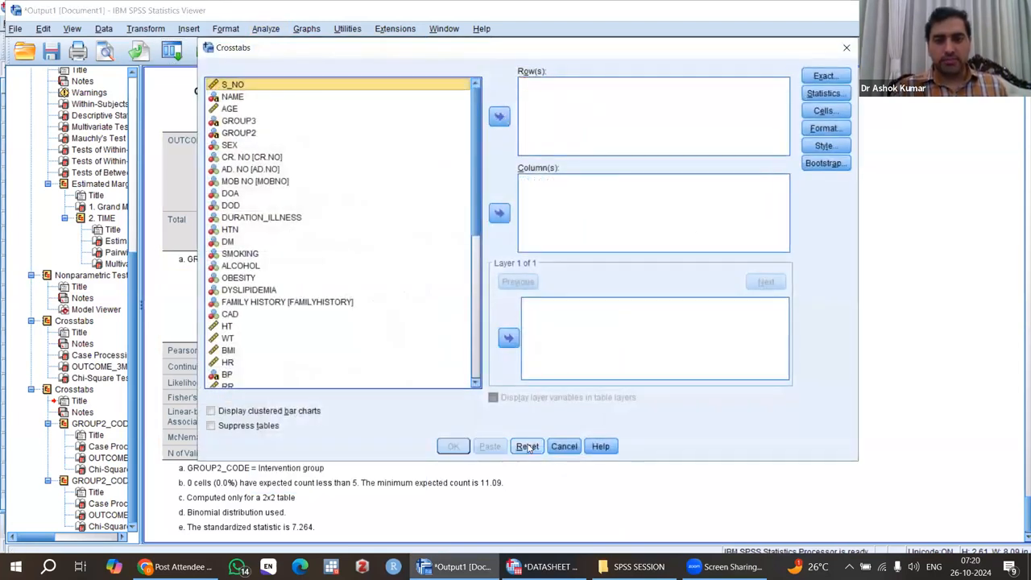
Step: Set OUTCOME_3MONTH as the row variable and OUTCOME_6MONTHS as the column variable
{"action": "left_click_drag", "start_coordinate": [462, 54], "coordinate": [448, 51]}
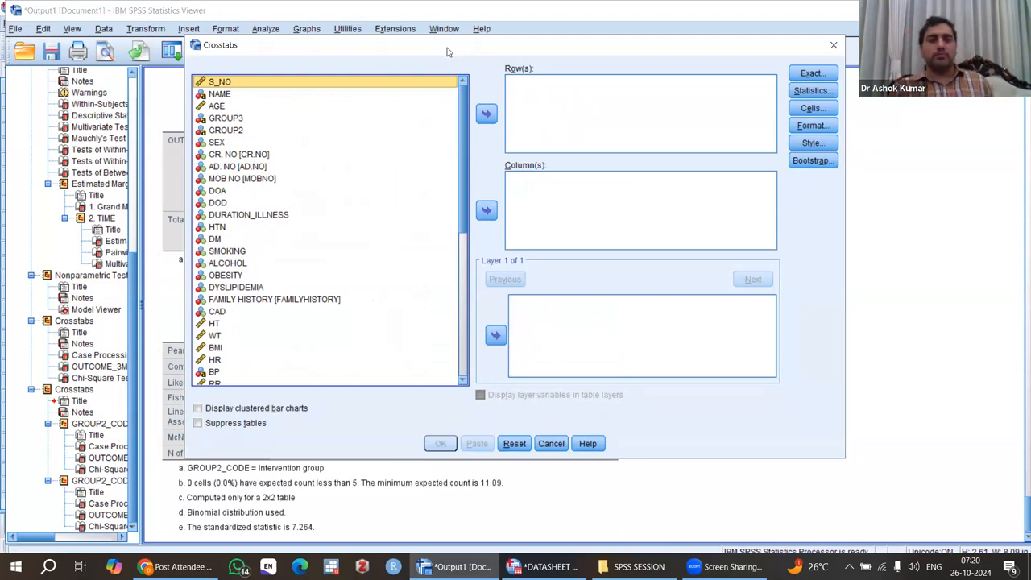
{"action": "scroll", "coordinate": [462, 145], "scroll_direction": "down", "scroll_amount": 3}
{"action": "scroll", "coordinate": [464, 147], "scroll_direction": "up", "scroll_amount": 3}
{"action": "left_click_drag", "start_coordinate": [466, 157], "coordinate": [461, 230]}
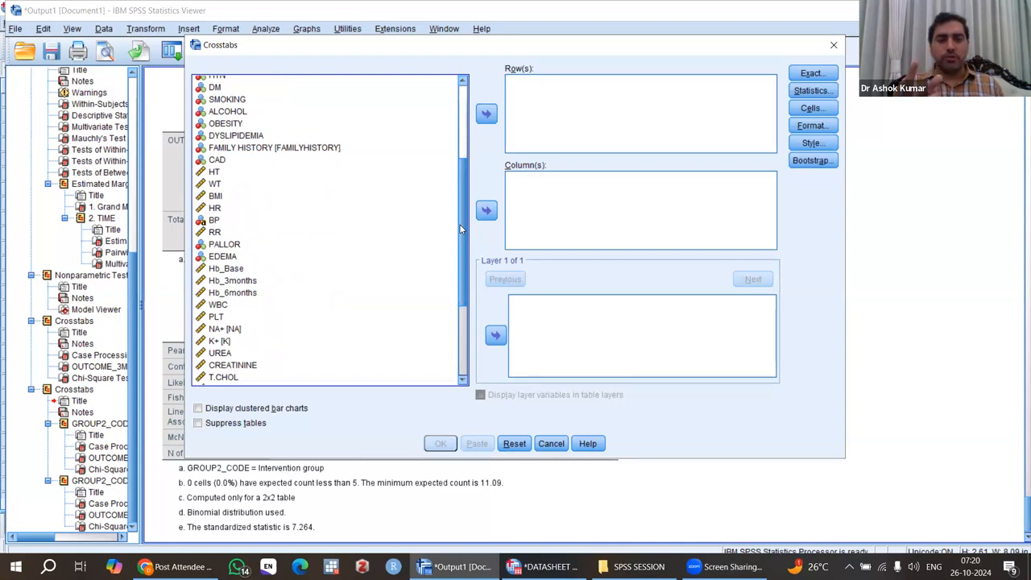
{"action": "left_click_drag", "start_coordinate": [460, 230], "coordinate": [461, 318]}
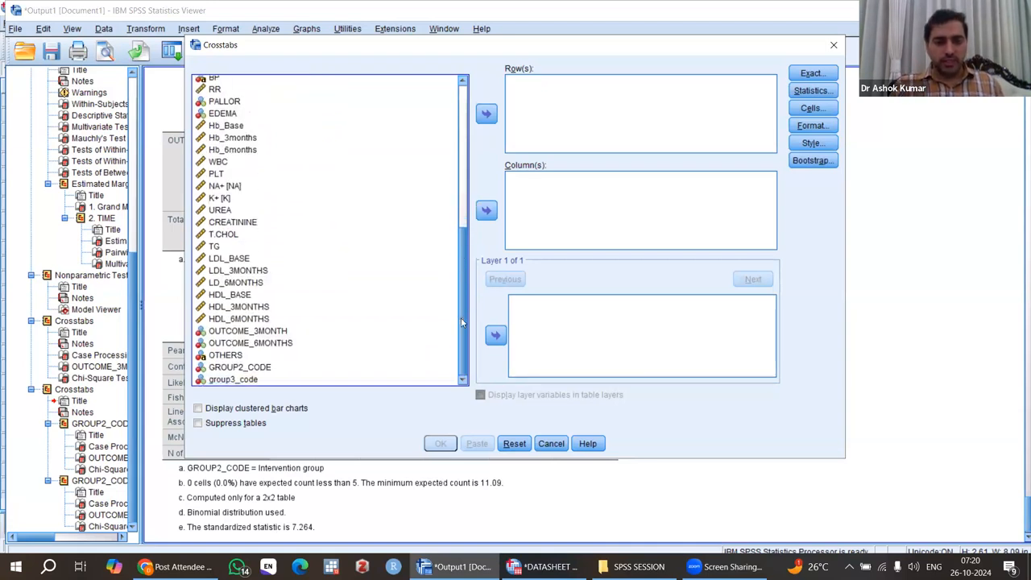
{"action": "left_click", "coordinate": [253, 332]}
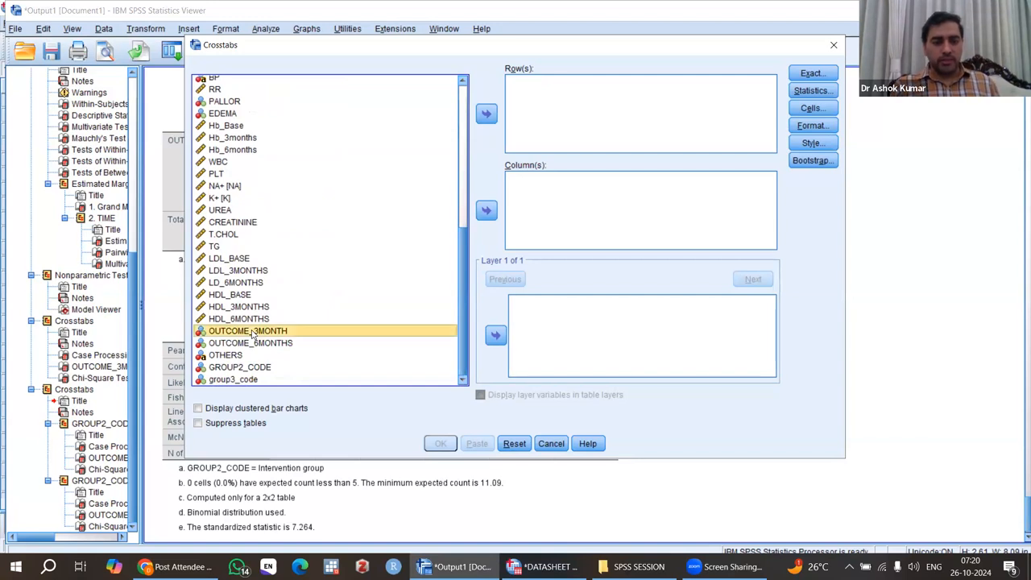
{"action": "left_click", "coordinate": [259, 344]}
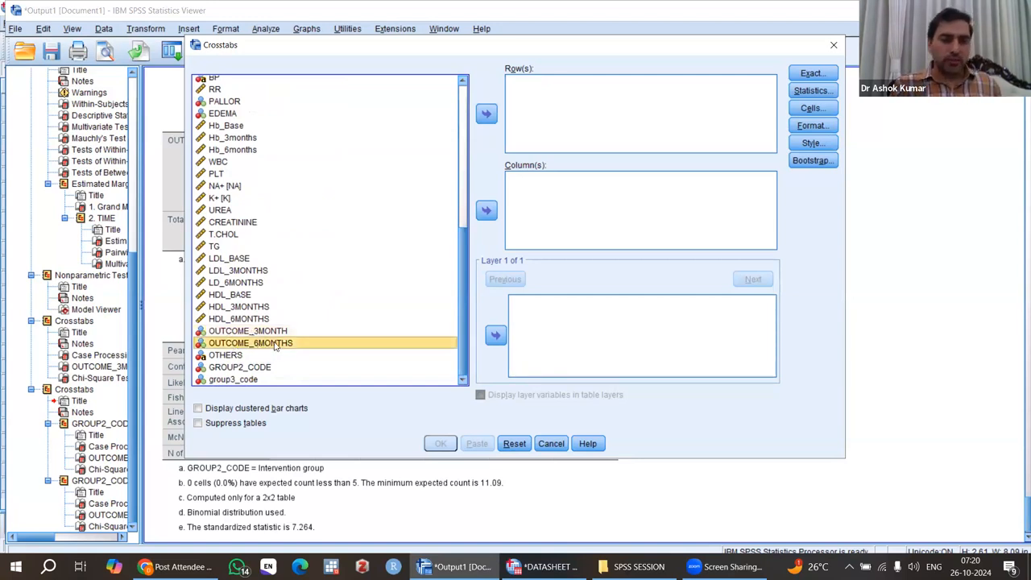
{"action": "left_click", "coordinate": [487, 211]}
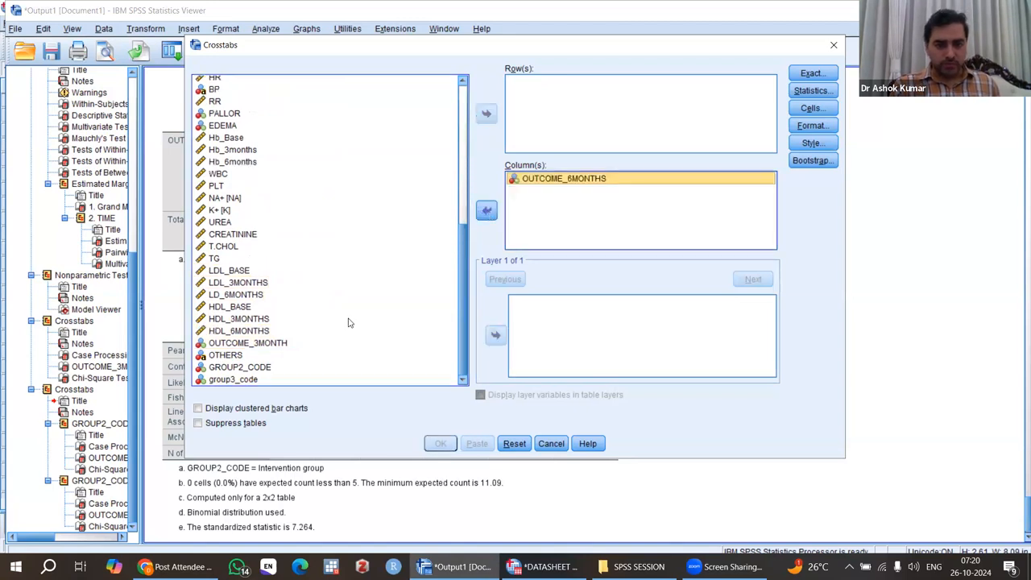
{"action": "left_click", "coordinate": [272, 345]}
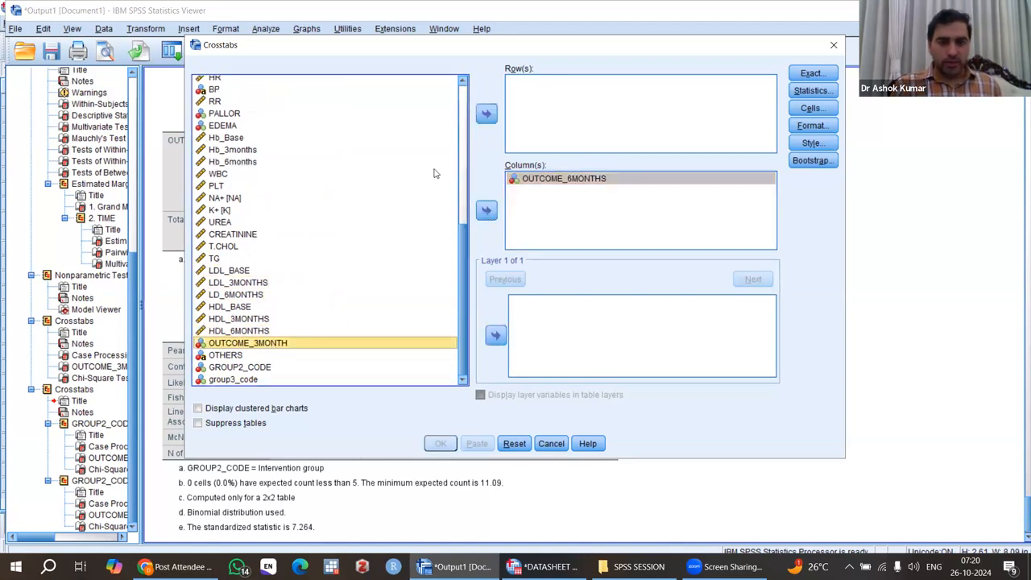
{"action": "left_click", "coordinate": [488, 113]}
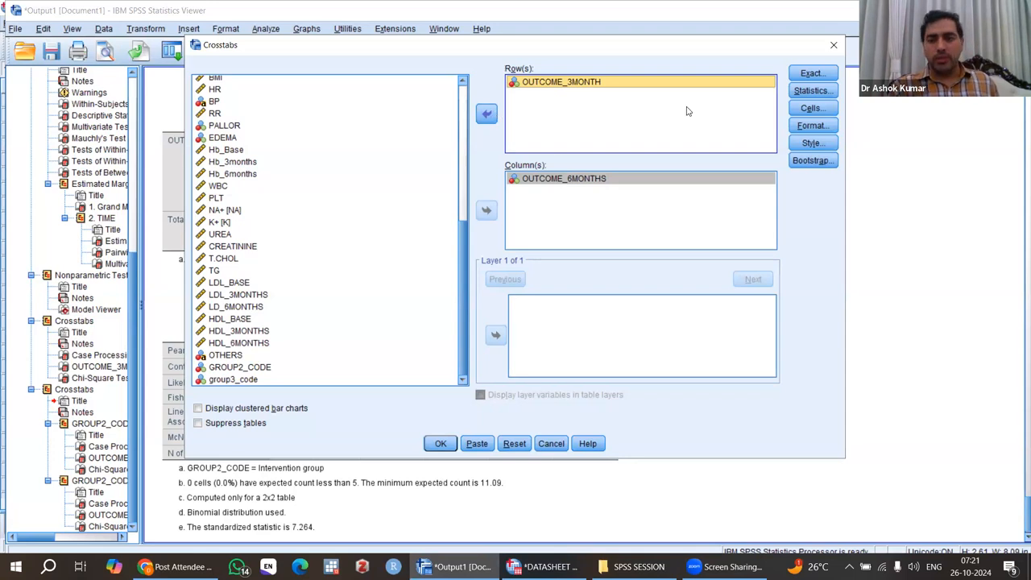
Step: Enable the Chi-square and McNemar statistics for the crosstabulation
{"action": "left_click", "coordinate": [812, 91]}
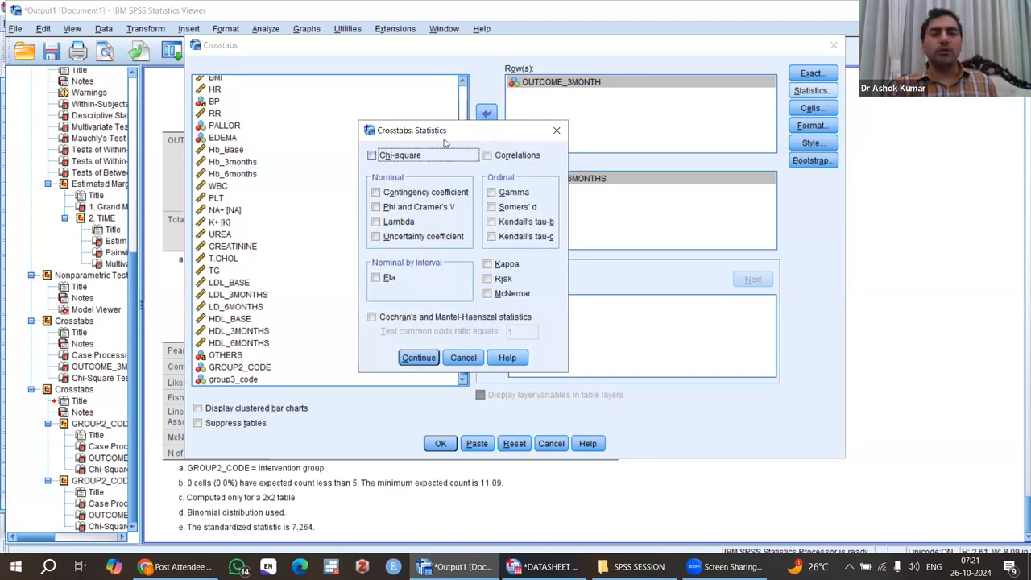
{"action": "left_click_drag", "start_coordinate": [452, 133], "coordinate": [415, 103]}
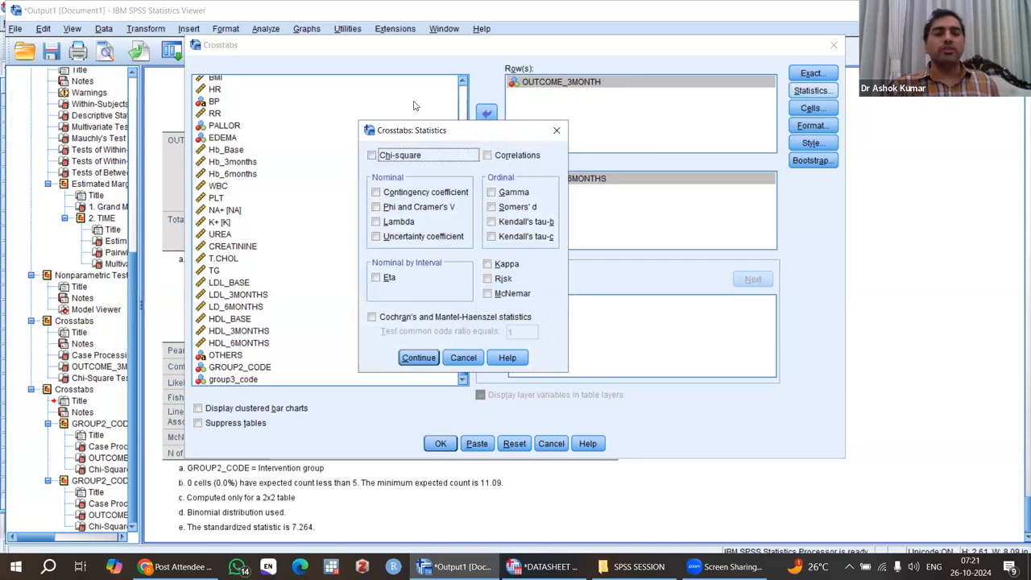
{"action": "left_click", "coordinate": [448, 263]}
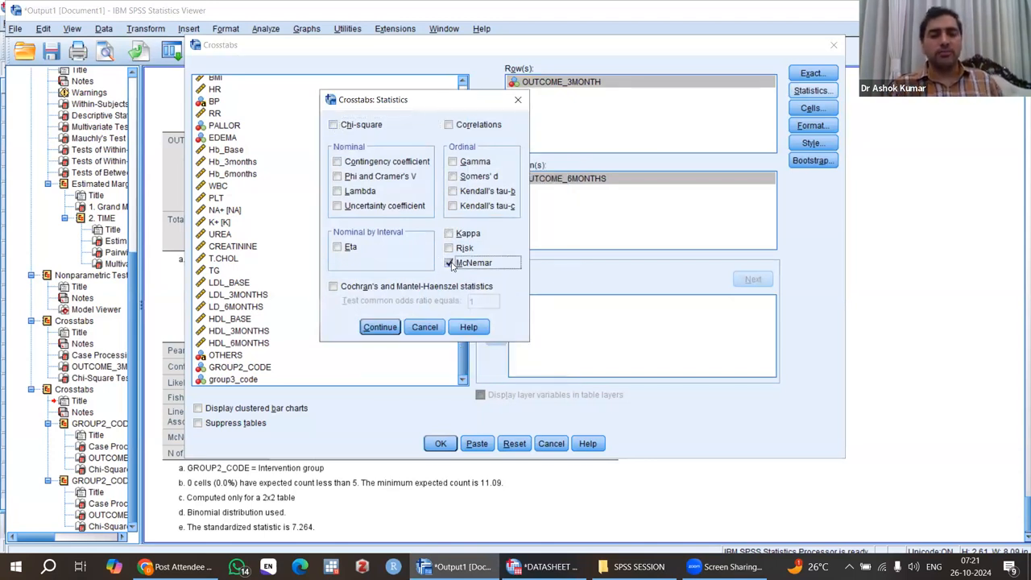
{"action": "left_click", "coordinate": [333, 125]}
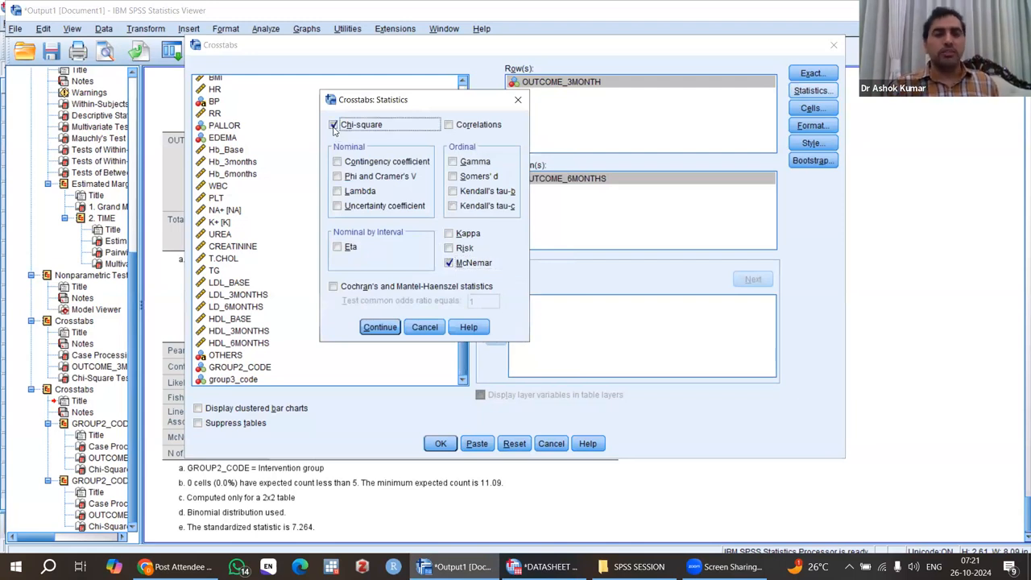
{"action": "left_click", "coordinate": [380, 328]}
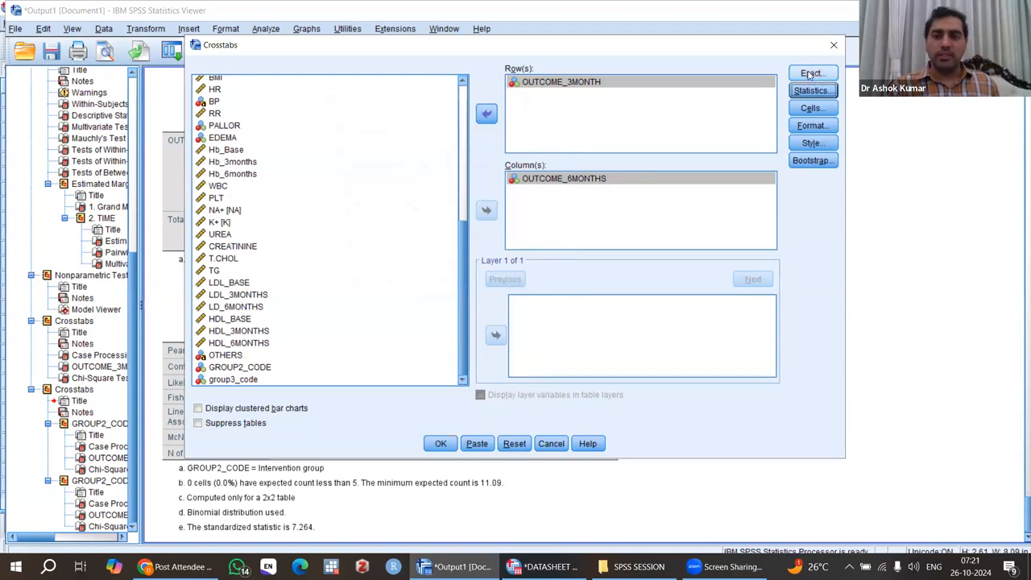
Step: Switch the exact tests option to the Exact method
{"action": "left_click", "coordinate": [810, 74]}
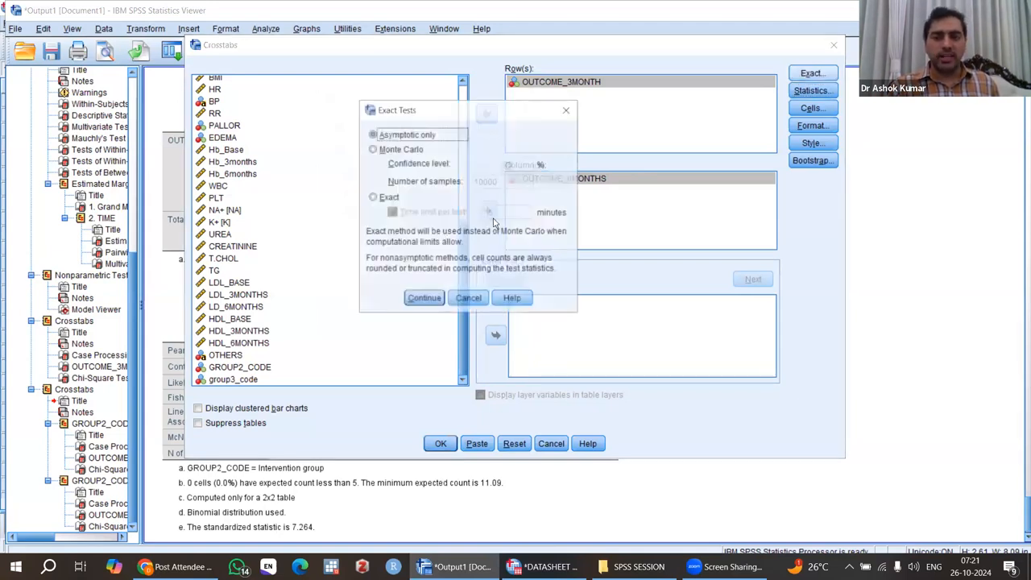
{"action": "left_click", "coordinate": [373, 199]}
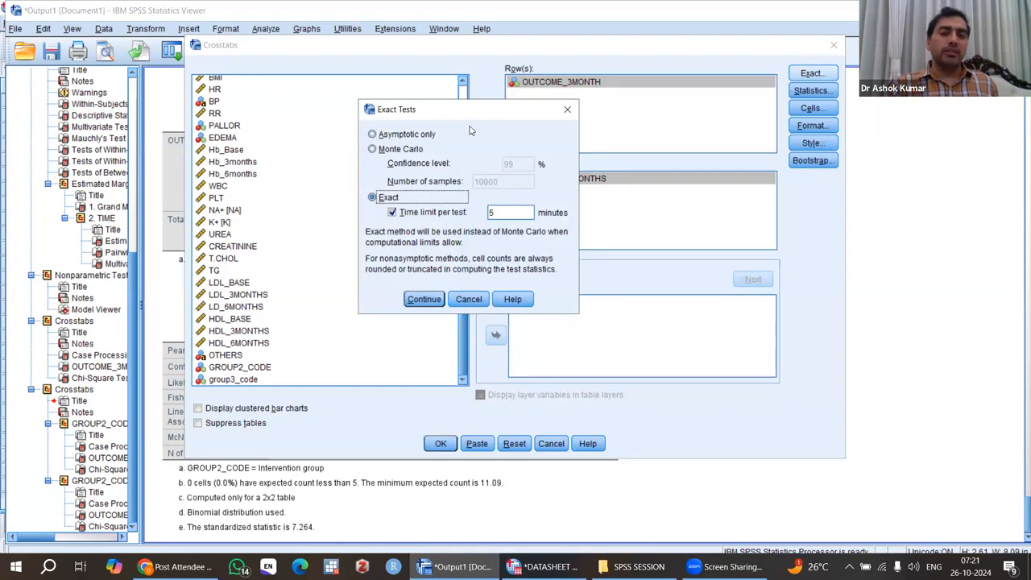
{"action": "left_click_drag", "start_coordinate": [455, 119], "coordinate": [426, 110]}
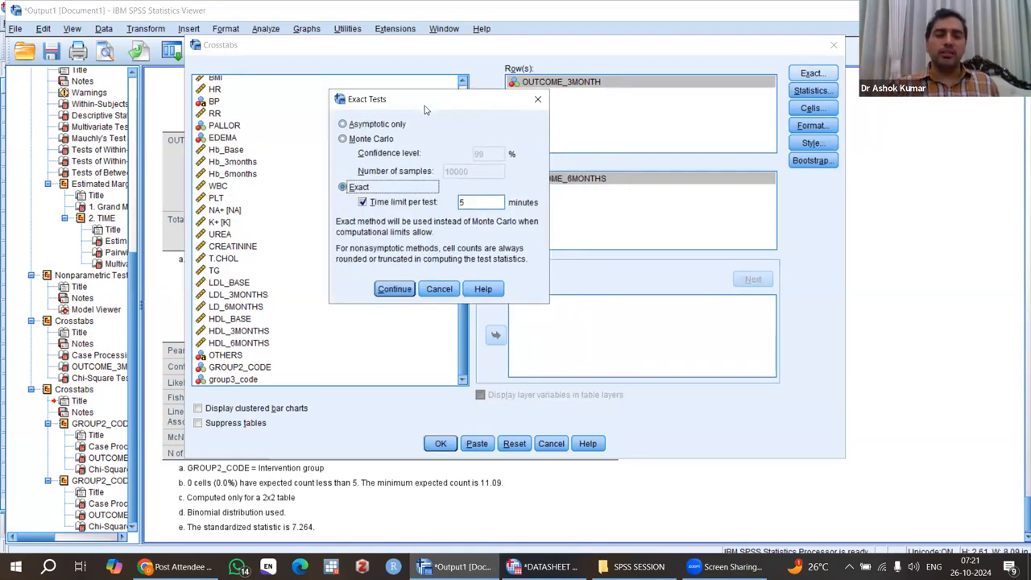
{"action": "left_click", "coordinate": [394, 292]}
Step: Display row and column percentages in the cells and run the crosstabs analysis
{"action": "left_click", "coordinate": [812, 108]}
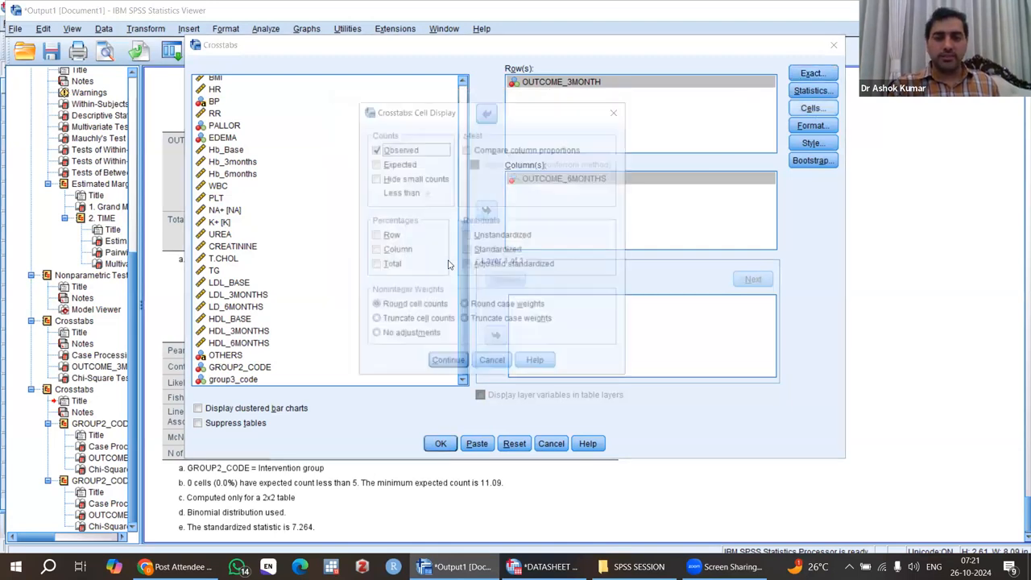
{"action": "left_click", "coordinate": [375, 236]}
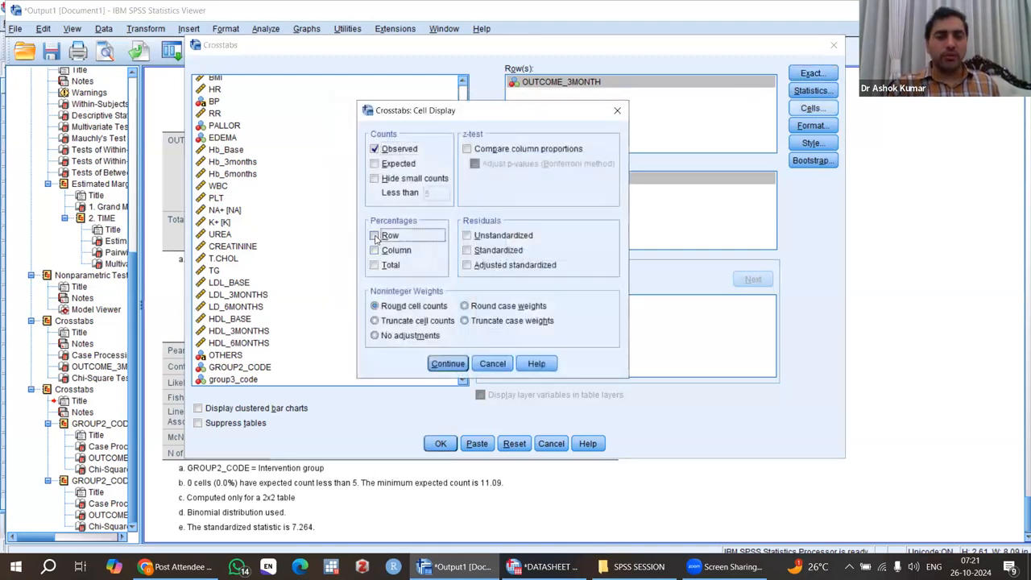
{"action": "left_click", "coordinate": [375, 253]}
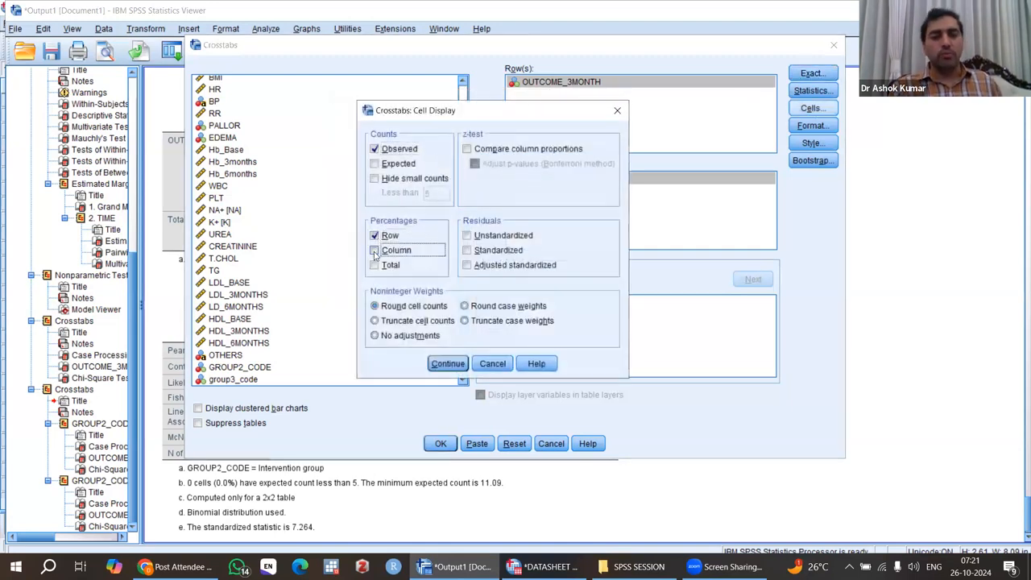
{"action": "left_click", "coordinate": [443, 365]}
{"action": "left_click", "coordinate": [441, 445]}
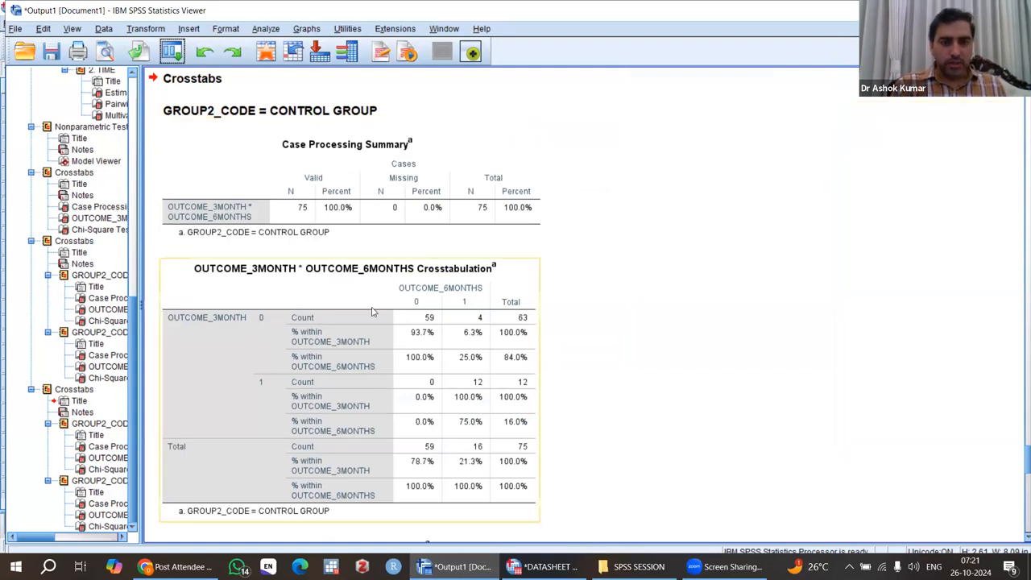
Step: Examine the control group's crosstabulation percentages and McNemar test result
{"action": "scroll", "coordinate": [373, 311], "scroll_direction": "down", "scroll_amount": 5}
{"action": "scroll", "coordinate": [374, 310], "scroll_direction": "down", "scroll_amount": 10}
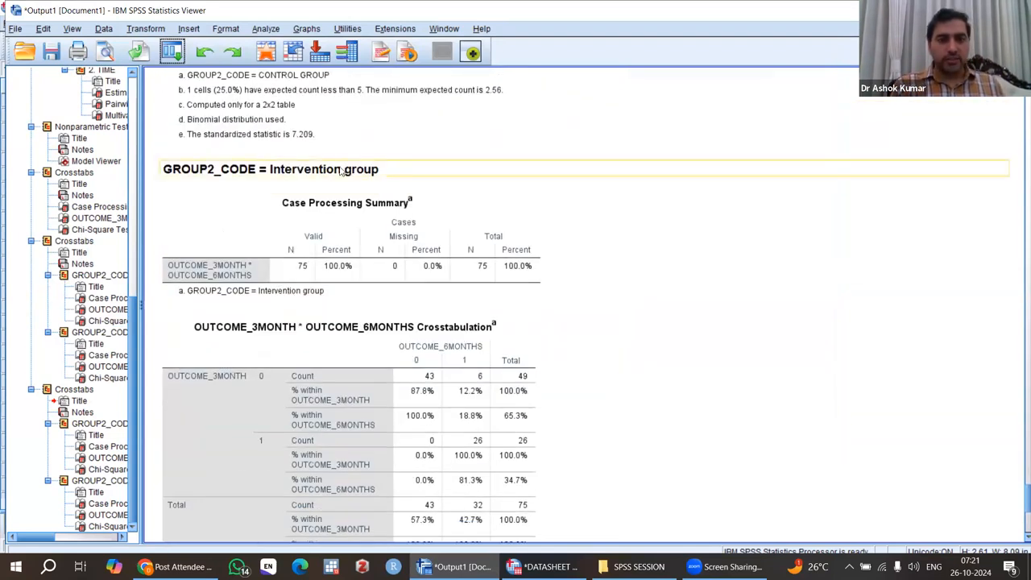
{"action": "scroll", "coordinate": [410, 173], "scroll_direction": "up", "scroll_amount": 15}
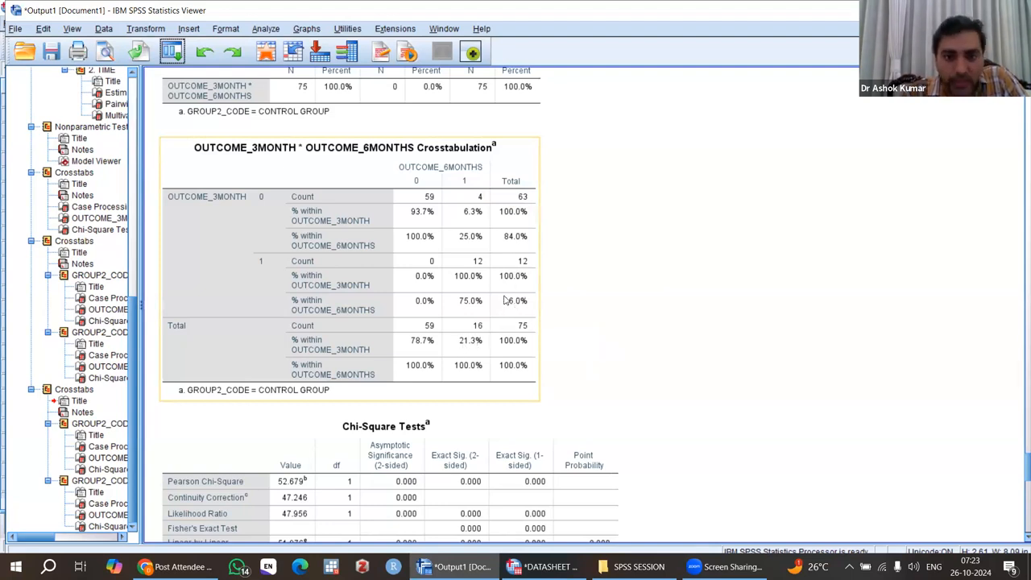
{"action": "left_click", "coordinate": [607, 290]}
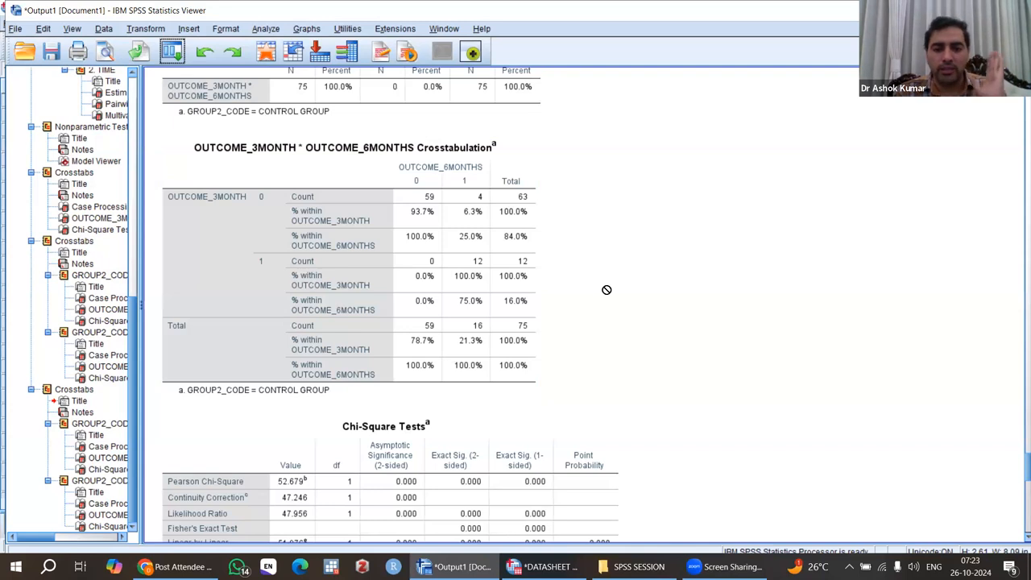
{"action": "scroll", "coordinate": [607, 290], "scroll_direction": "down", "scroll_amount": 3}
{"action": "left_click", "coordinate": [212, 341]}
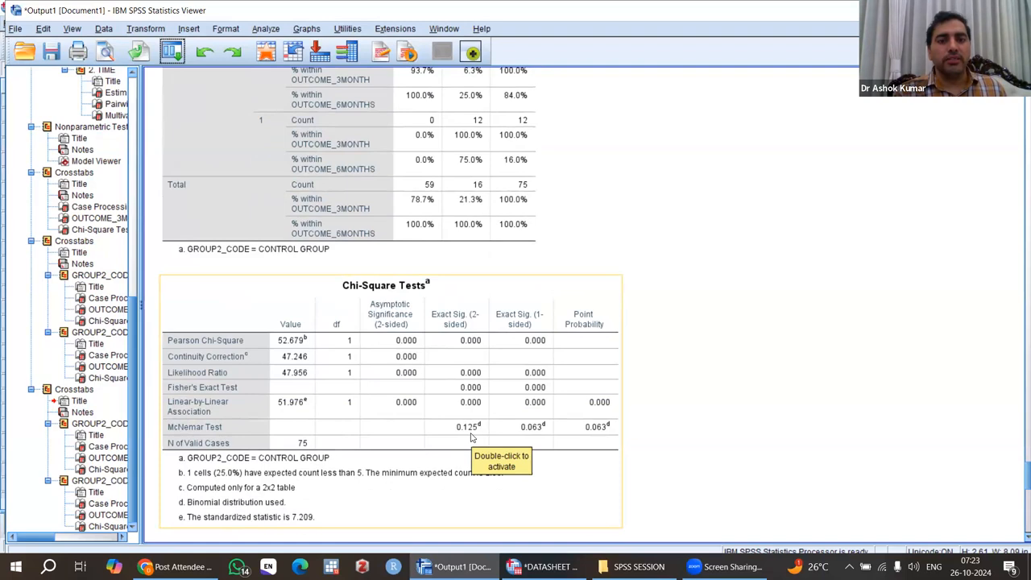
{"action": "scroll", "coordinate": [473, 437], "scroll_direction": "up", "scroll_amount": 3}
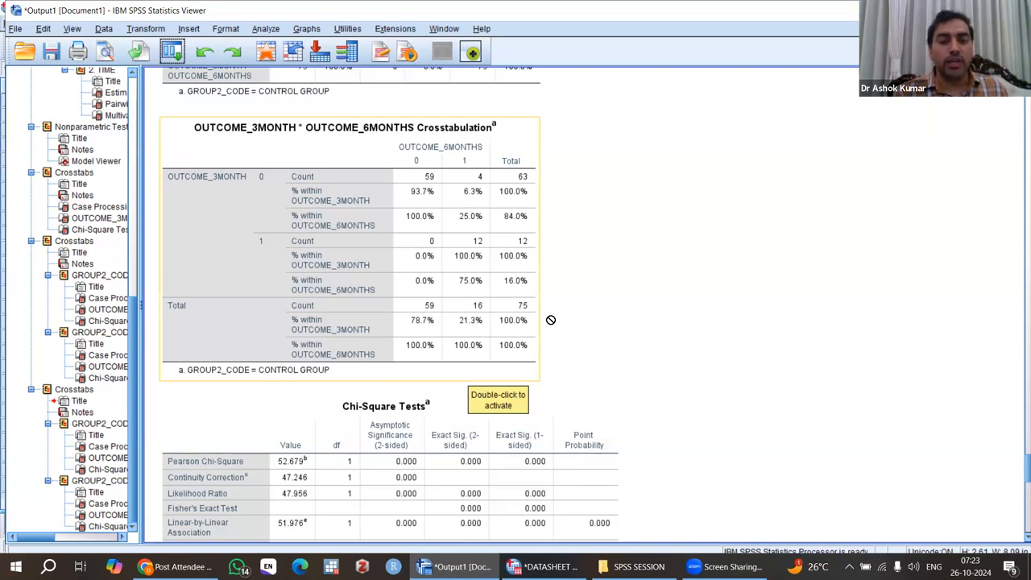
Step: Examine the intervention group's crosstabulation percentages and McNemar test result
{"action": "scroll", "coordinate": [640, 352], "scroll_direction": "down", "scroll_amount": 10}
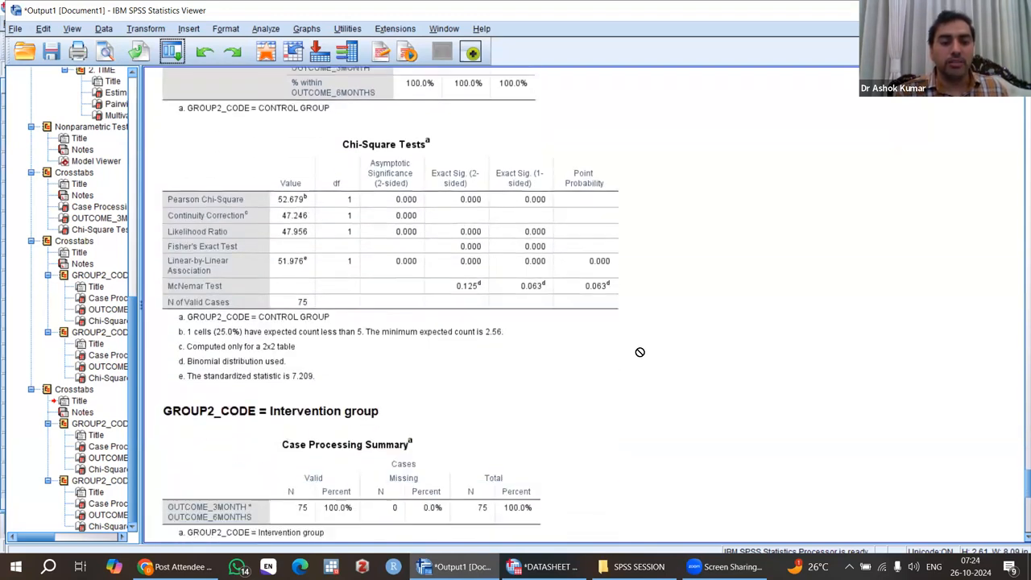
{"action": "scroll", "coordinate": [640, 352], "scroll_direction": "down", "scroll_amount": 1}
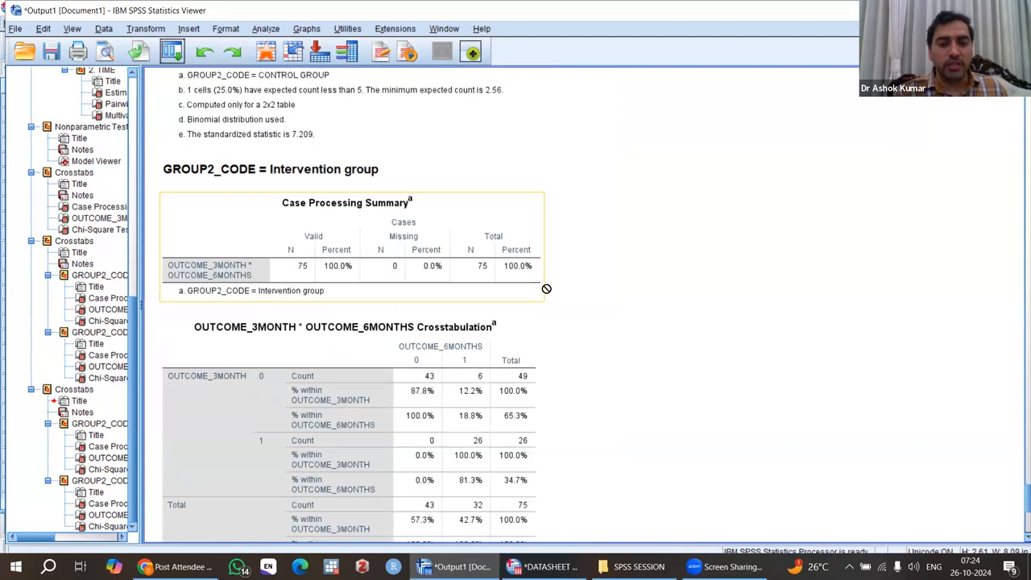
{"action": "scroll", "coordinate": [634, 363], "scroll_direction": "down", "scroll_amount": 4}
{"action": "scroll", "coordinate": [634, 363], "scroll_direction": "down", "scroll_amount": 1}
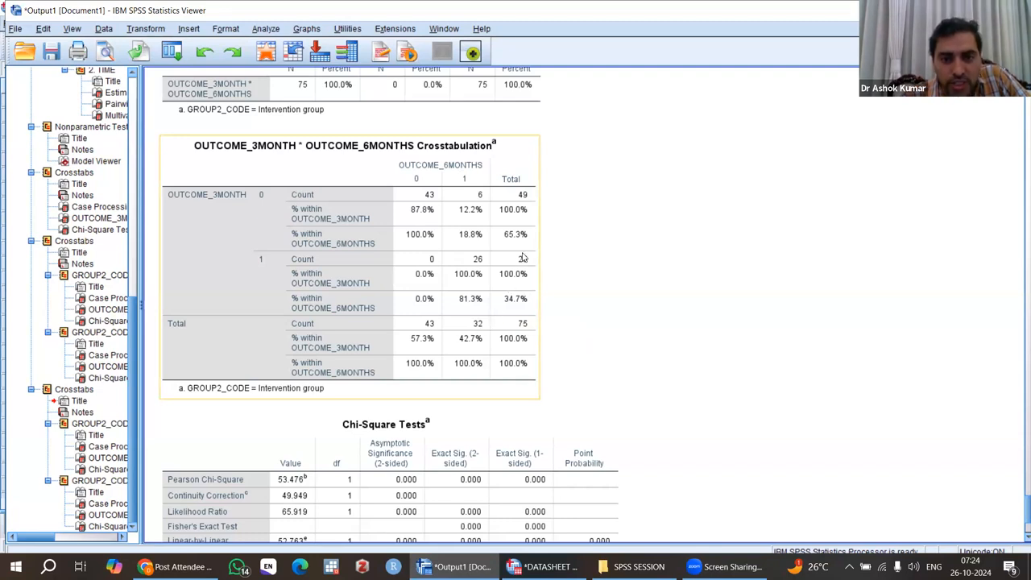
{"action": "left_click", "coordinate": [617, 290]}
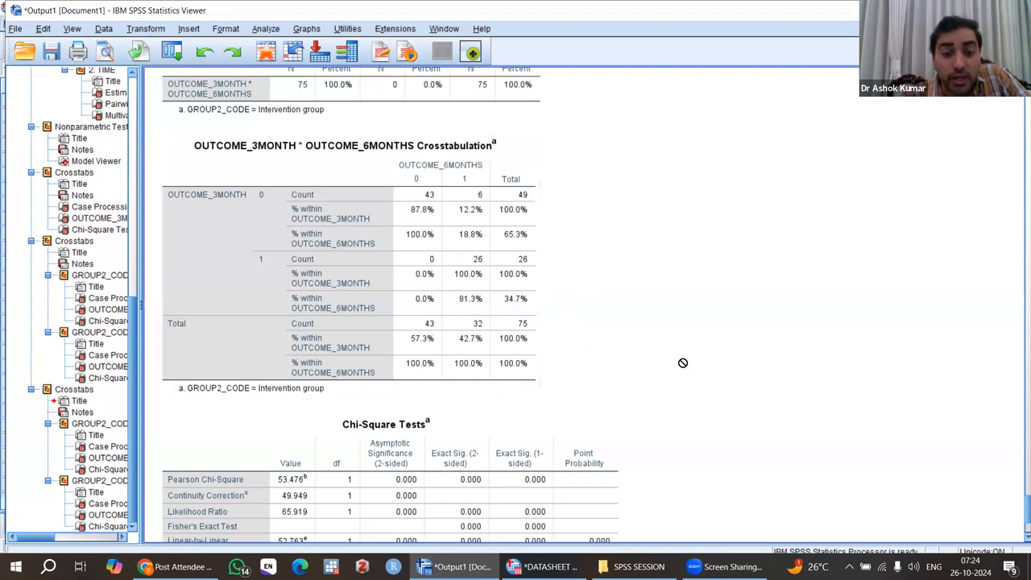
{"action": "scroll", "coordinate": [683, 363], "scroll_direction": "down", "scroll_amount": 4}
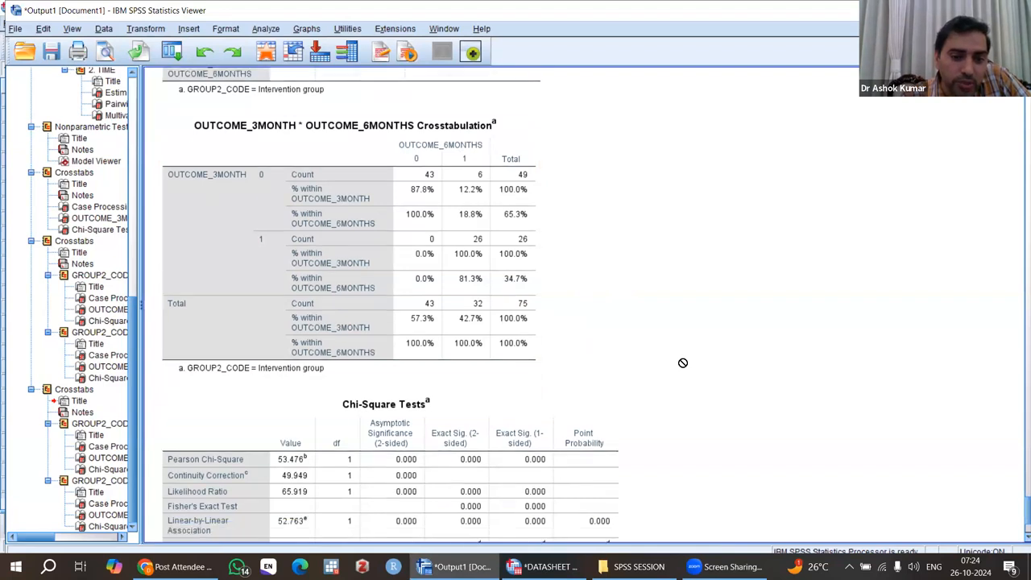
{"action": "left_click", "coordinate": [436, 344]}
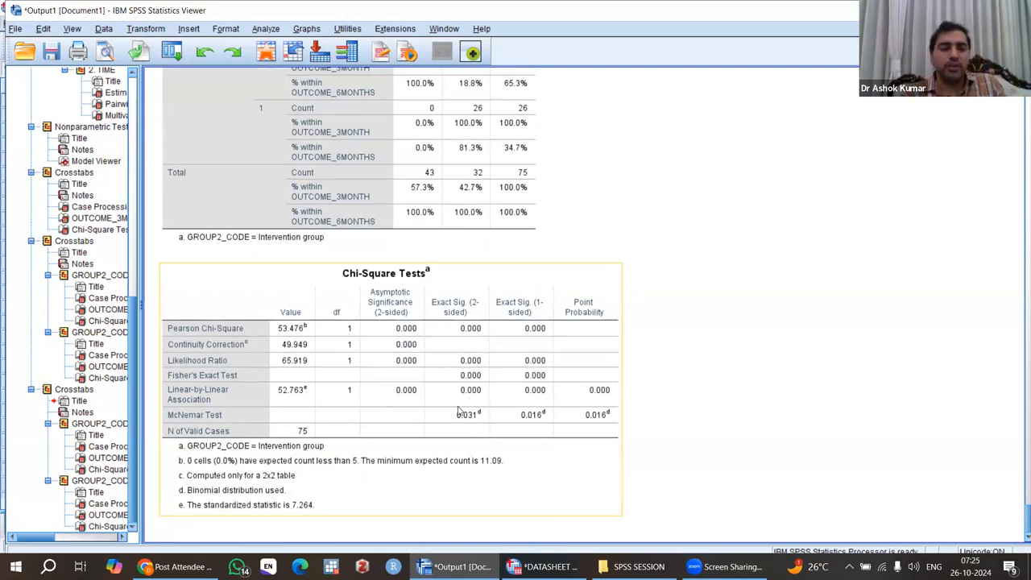
{"action": "left_click", "coordinate": [688, 355]}
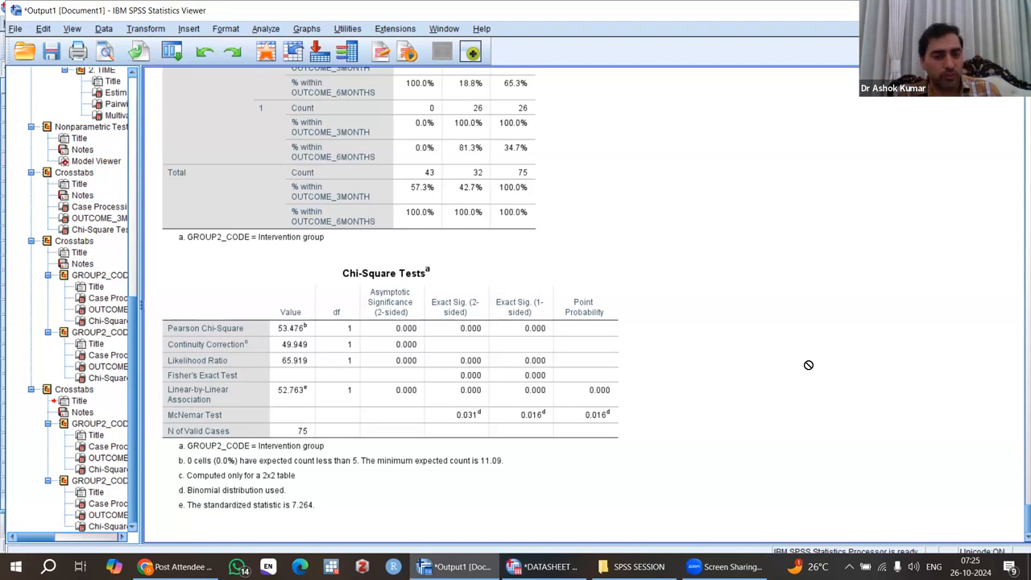
{"action": "scroll", "coordinate": [809, 365], "scroll_direction": "up", "scroll_amount": 3}
{"action": "scroll", "coordinate": [809, 365], "scroll_direction": "down", "scroll_amount": 3}
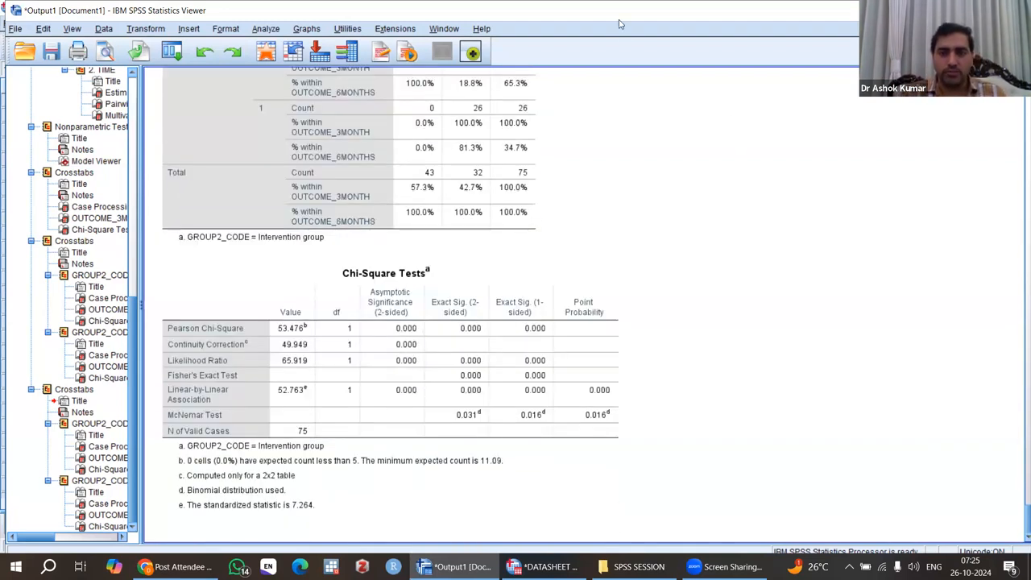